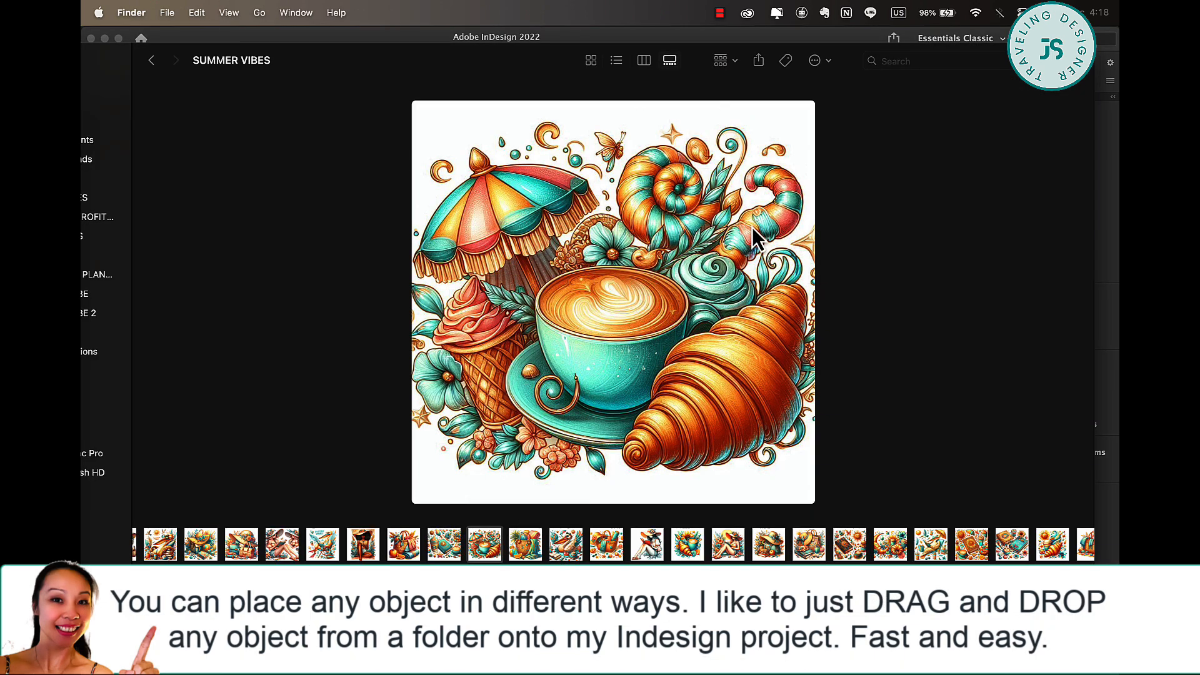
Step: Bring the coffee-and-croissant illustration from the SUMMER VIBES folder into the InDesign document and place it on the page
{"action": "left_click_drag", "start_coordinate": [753, 235], "coordinate": [654, 654]}
{"action": "left_click", "coordinate": [240, 160]}
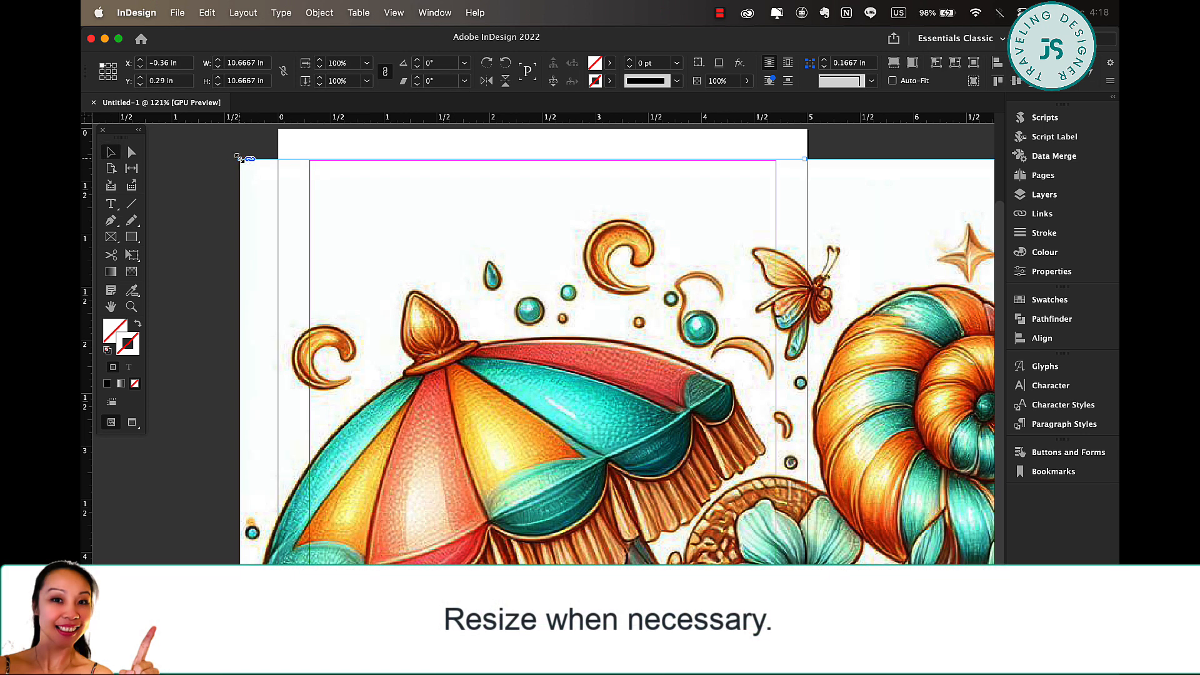
{"action": "right_click", "coordinate": [238, 156]}
{"action": "left_click", "coordinate": [519, 369]}
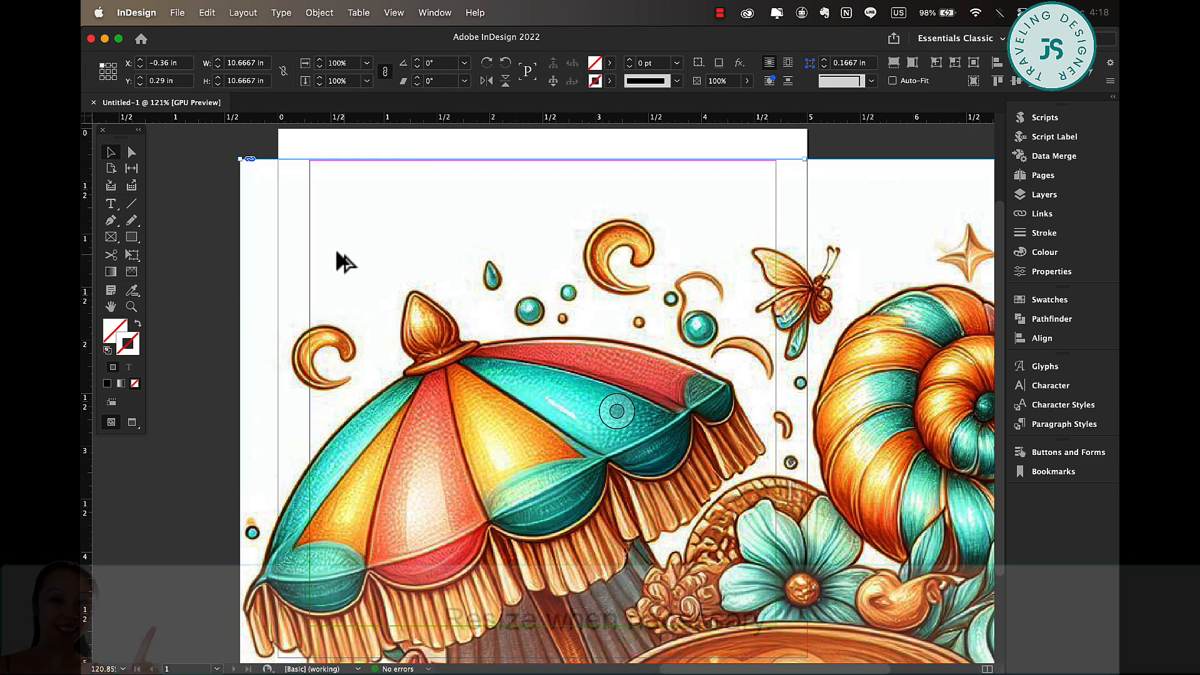
Step: Scale the placed illustration down to about 3.69 in square and position it centrally within the page margins
{"action": "left_click_drag", "start_coordinate": [241, 159], "coordinate": [564, 381]}
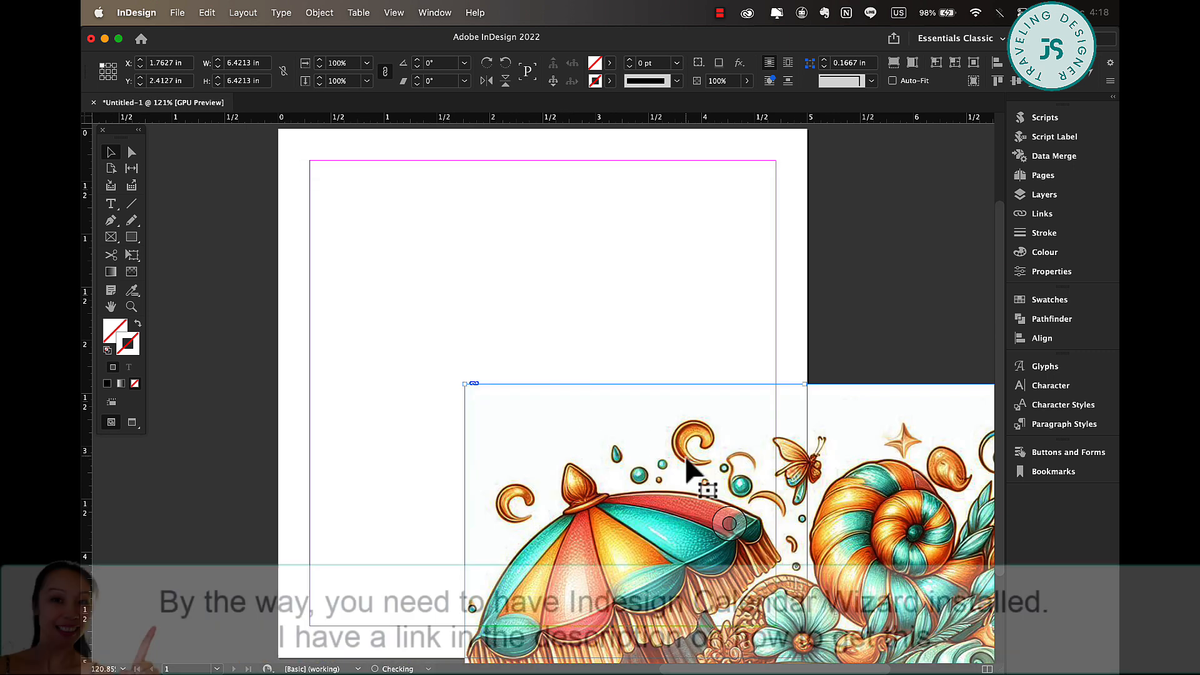
{"action": "left_click_drag", "start_coordinate": [687, 458], "coordinate": [474, 263]}
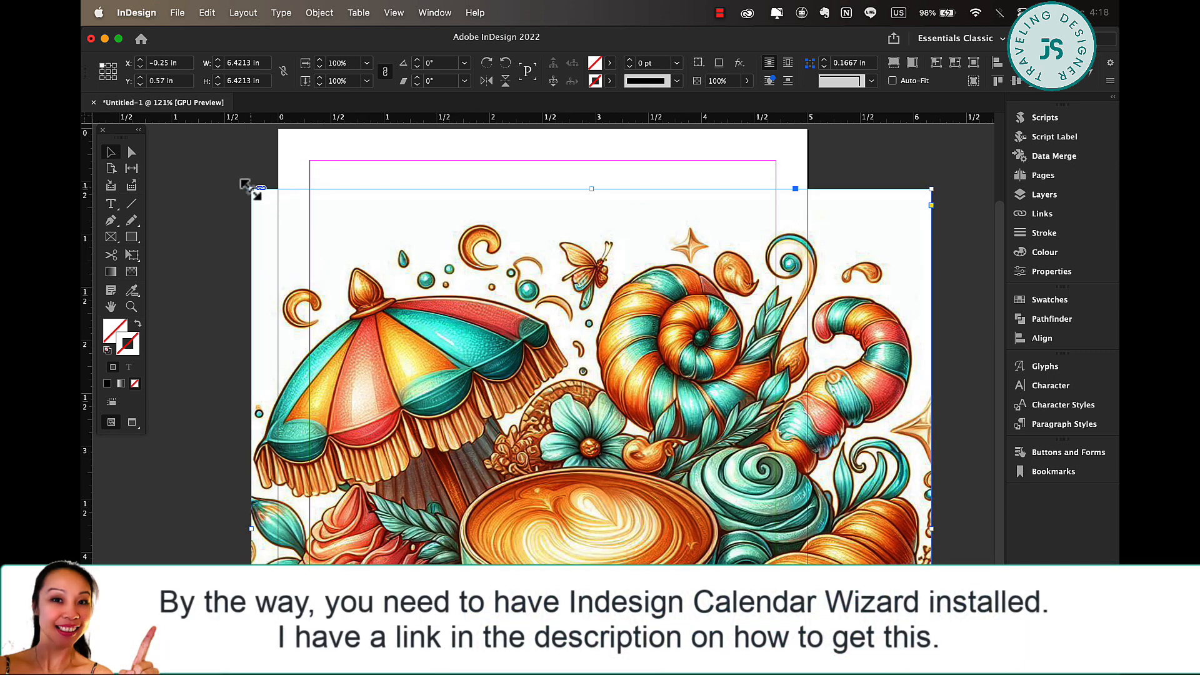
{"action": "left_click_drag", "start_coordinate": [251, 189], "coordinate": [426, 335]}
{"action": "left_click_drag", "start_coordinate": [663, 487], "coordinate": [614, 341]}
{"action": "scroll", "coordinate": [614, 341], "scroll_direction": "down", "scroll_amount": 2}
{"action": "scroll", "coordinate": [615, 341], "scroll_direction": "down", "scroll_amount": 2}
{"action": "left_click_drag", "start_coordinate": [611, 431], "coordinate": [611, 446]}
Step: Turn on Overprint Preview and enlarge the illustration from its centre to about 5.02 in square, spanning the page width
{"action": "left_click", "coordinate": [361, 15]}
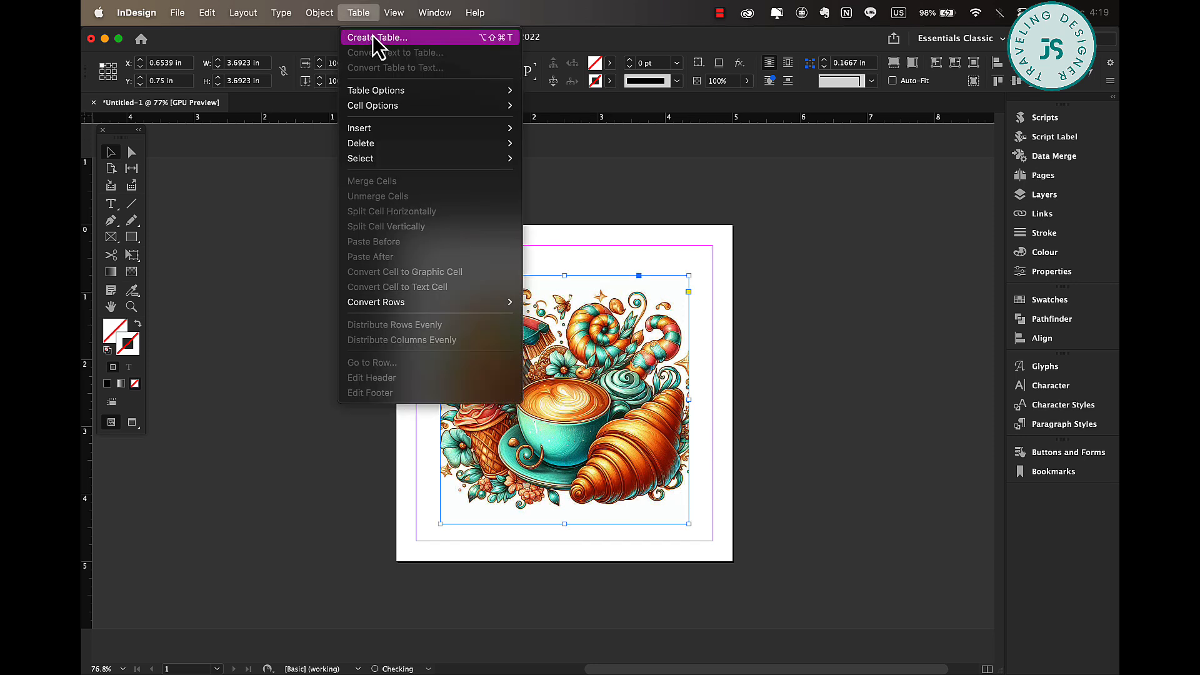
{"action": "mouse_move", "coordinate": [408, 23]}
{"action": "left_click", "coordinate": [410, 53]}
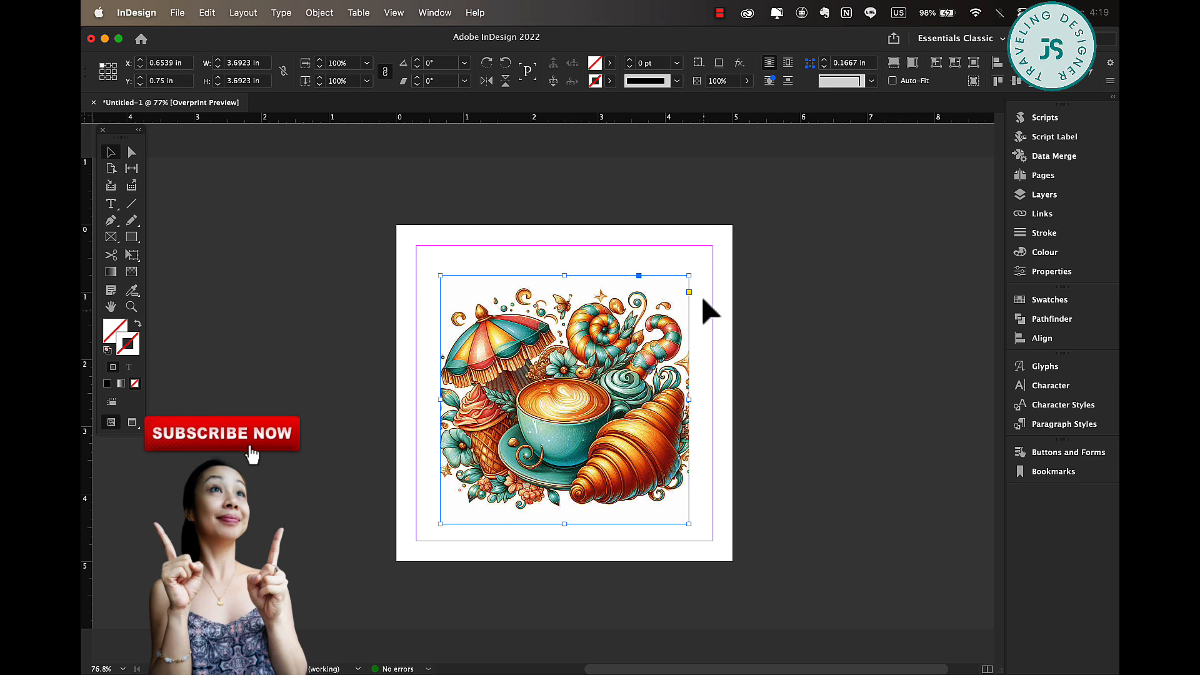
{"action": "left_click_drag", "start_coordinate": [690, 275], "coordinate": [729, 230]}
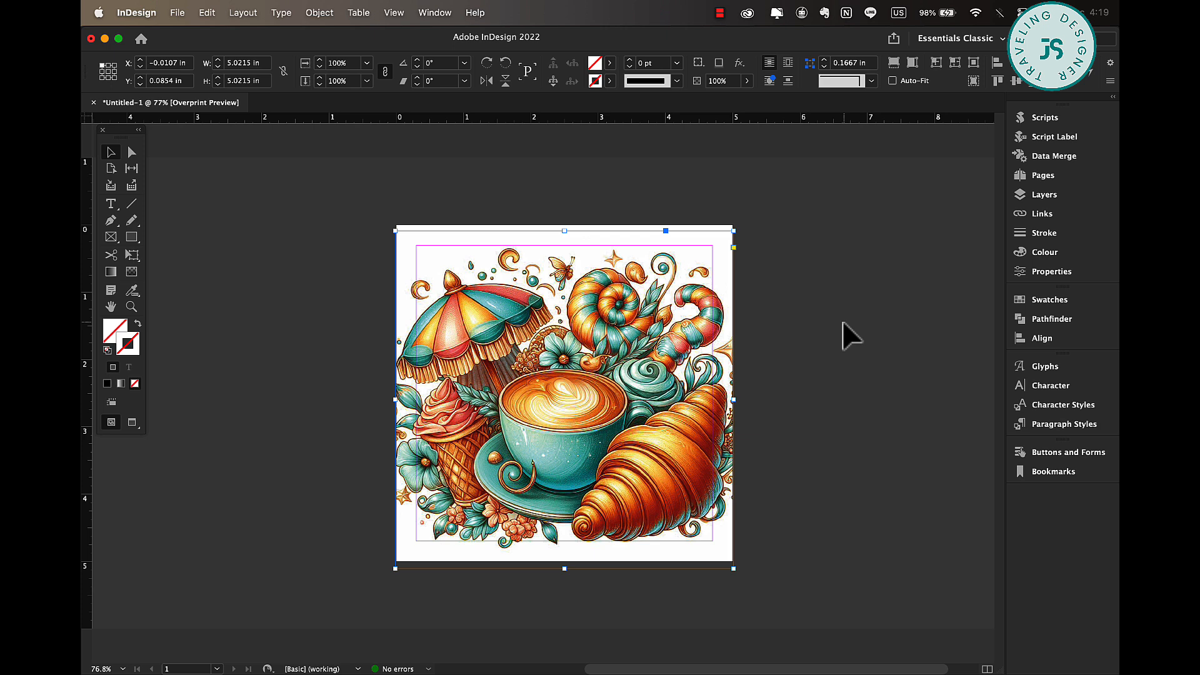
Step: Lock the summervibes12.jpeg object within Layer 1 and test that it can no longer be moved
{"action": "left_click", "coordinate": [1042, 194]}
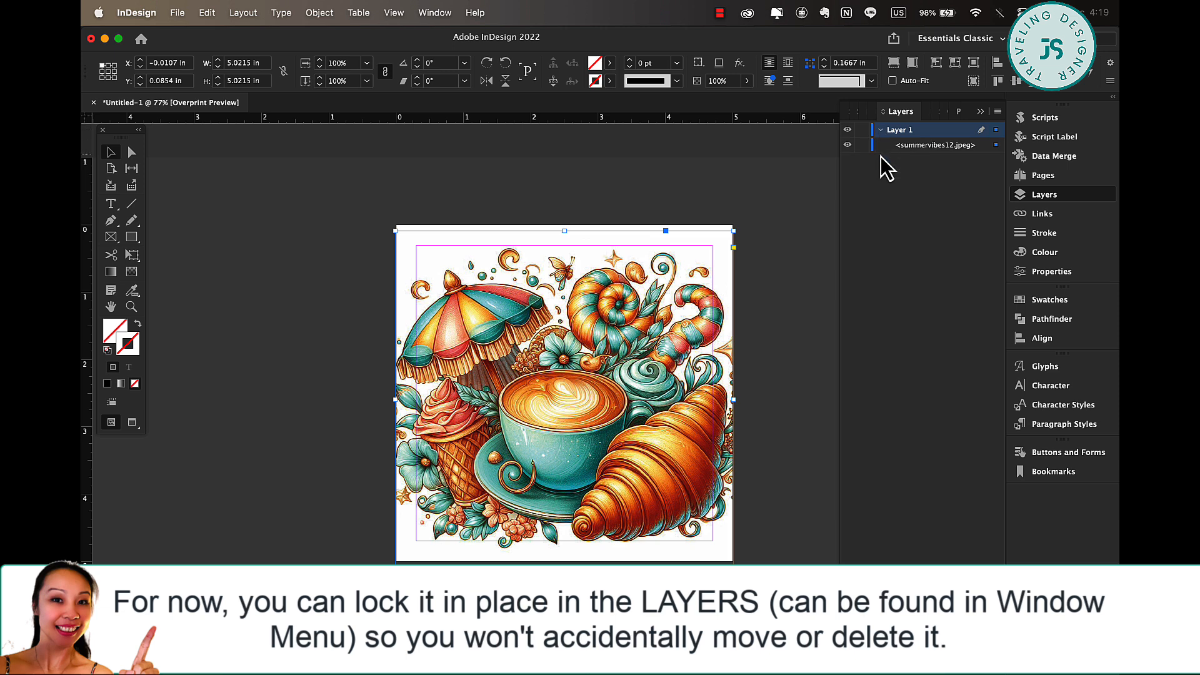
{"action": "left_click", "coordinate": [861, 145]}
{"action": "left_click", "coordinate": [898, 149]}
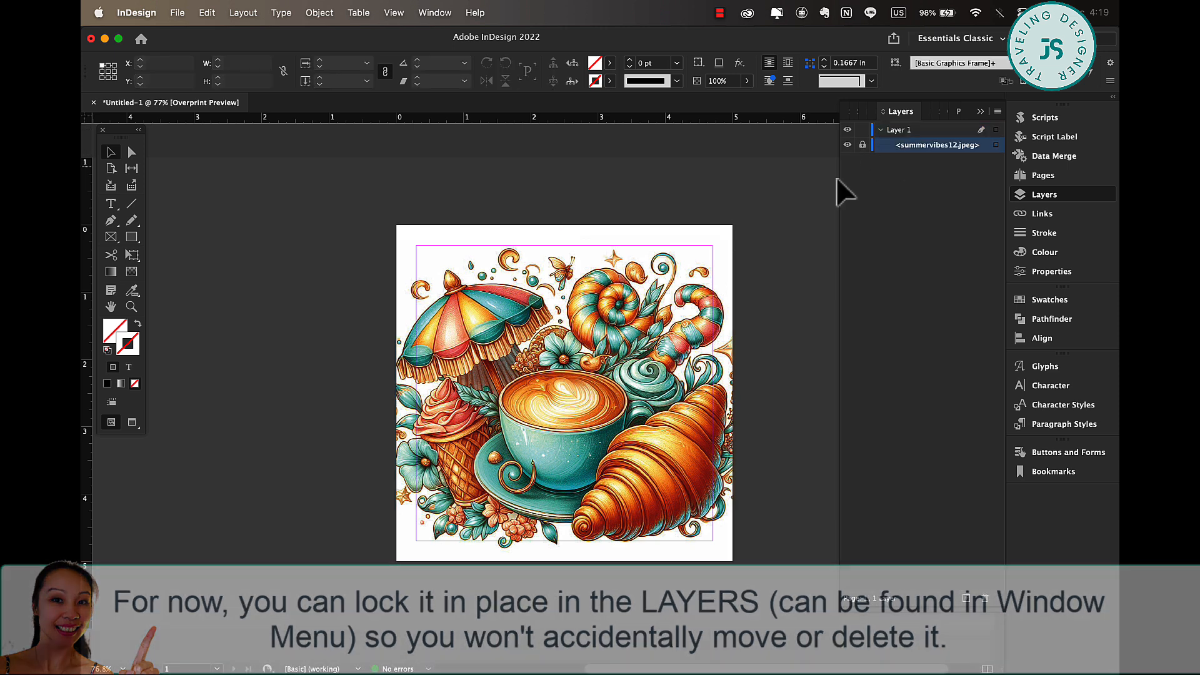
{"action": "left_click_drag", "start_coordinate": [620, 385], "coordinate": [539, 395]}
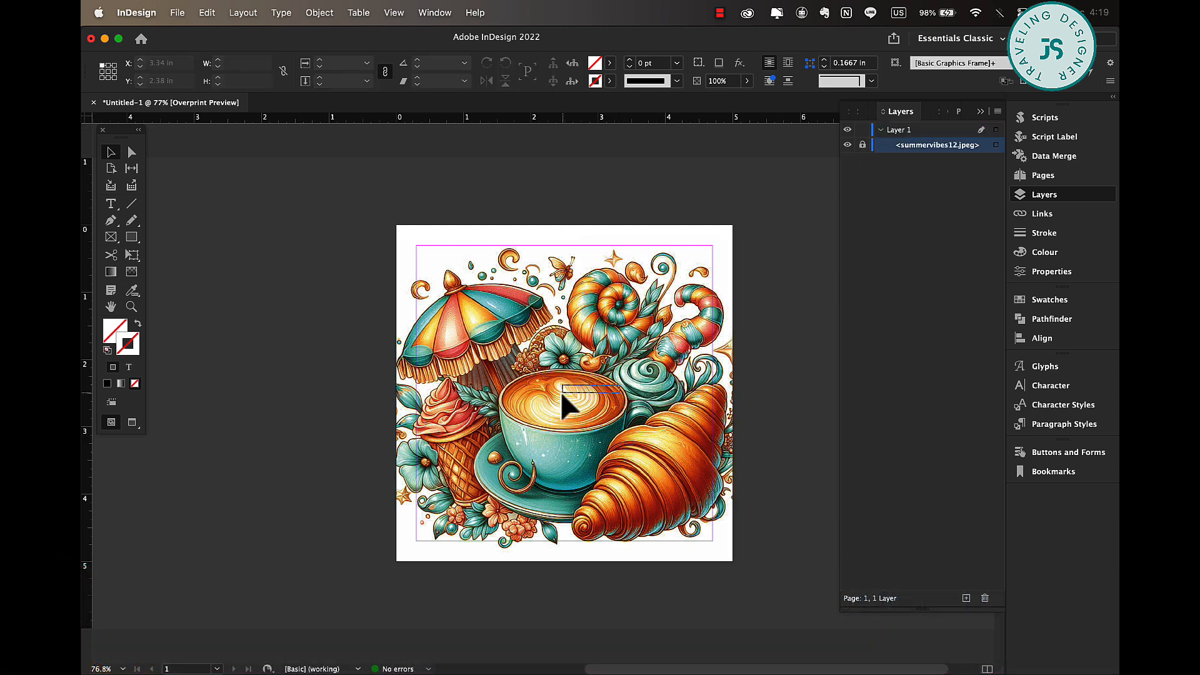
{"action": "left_click", "coordinate": [980, 112]}
Step: Extract a colour theme from the illustration with the Color Theme tool, add it to the swatches and check the swatch list
{"action": "scroll", "coordinate": [740, 317], "scroll_direction": "up", "scroll_amount": 5}
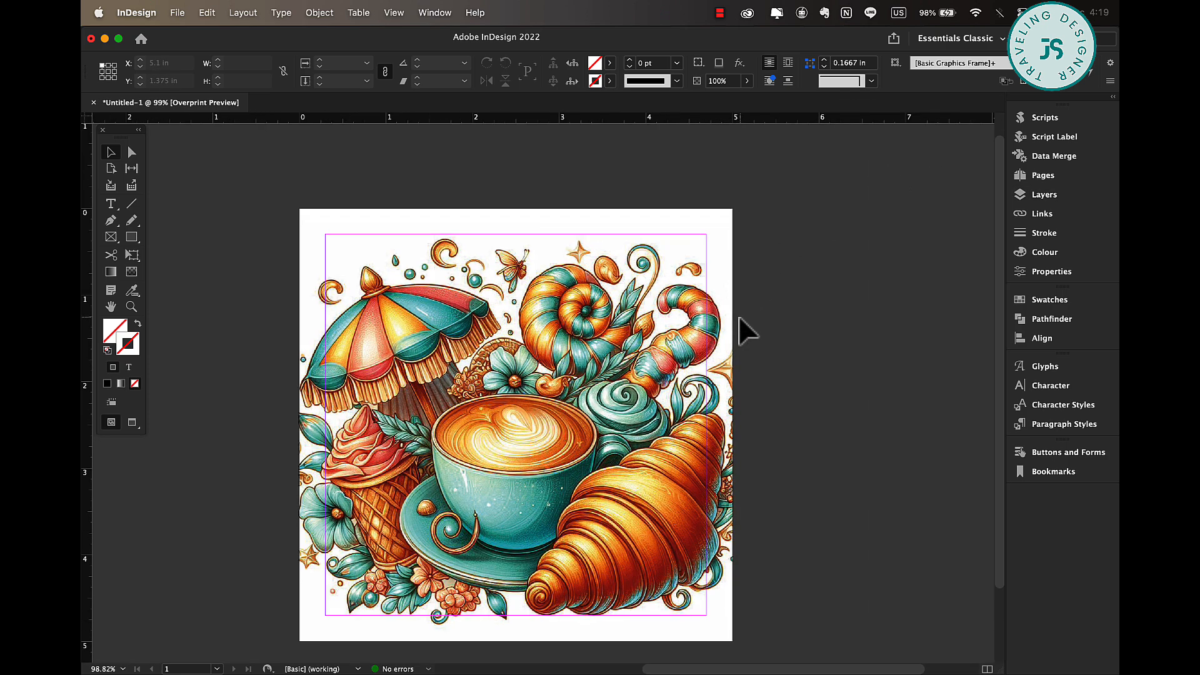
{"action": "scroll", "coordinate": [745, 315], "scroll_direction": "down", "scroll_amount": 1}
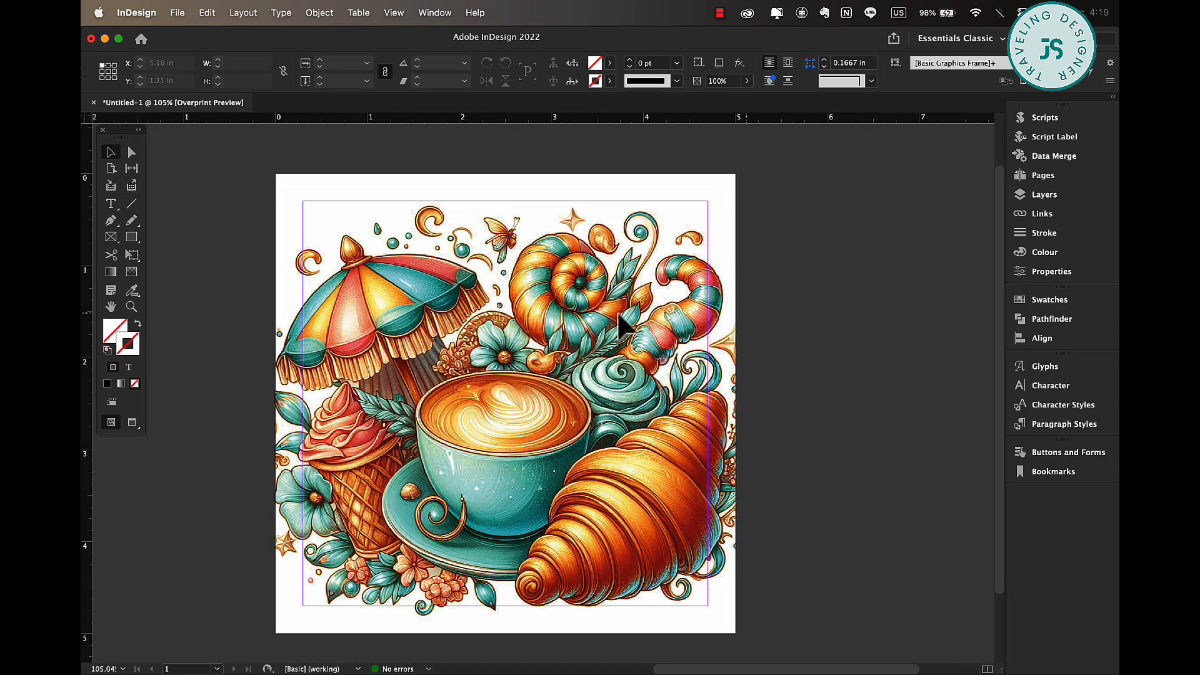
{"action": "left_click", "coordinate": [131, 291]}
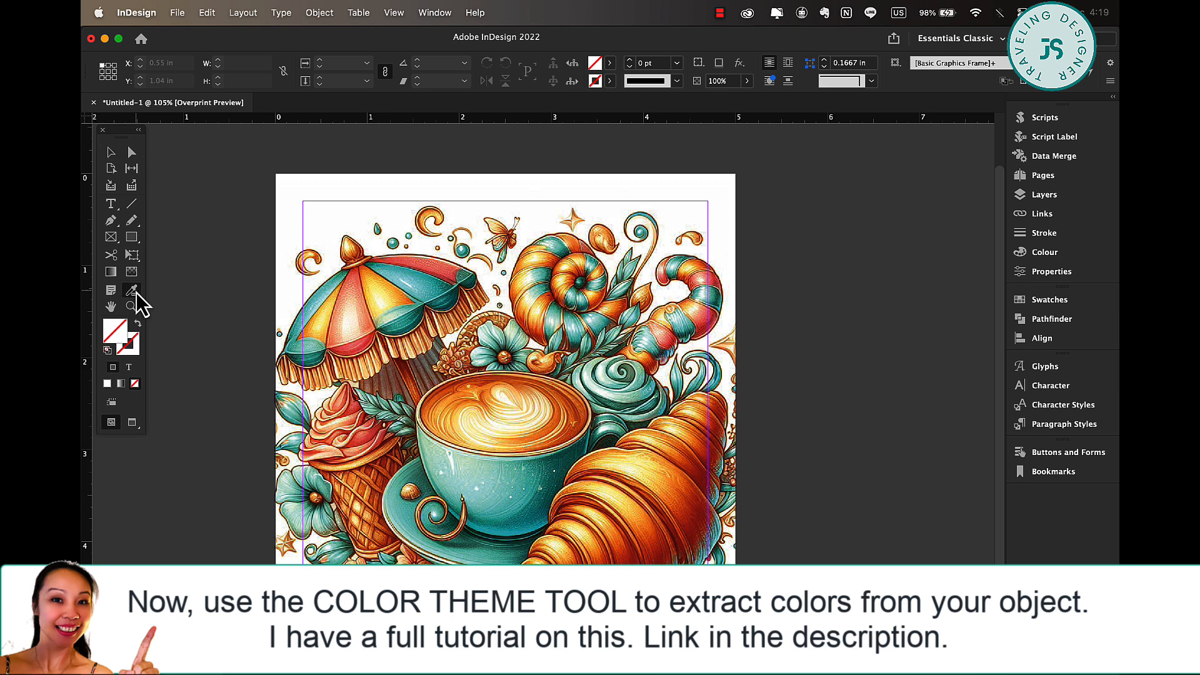
{"action": "left_click", "coordinate": [444, 283]}
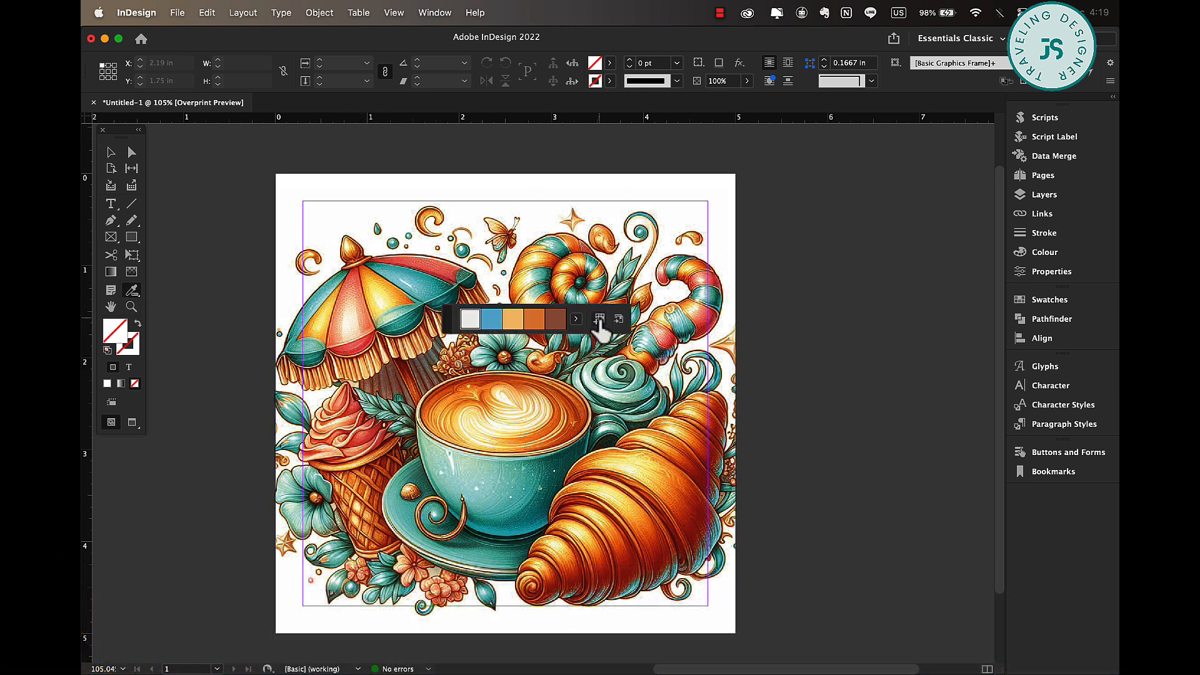
{"action": "left_click", "coordinate": [555, 319]}
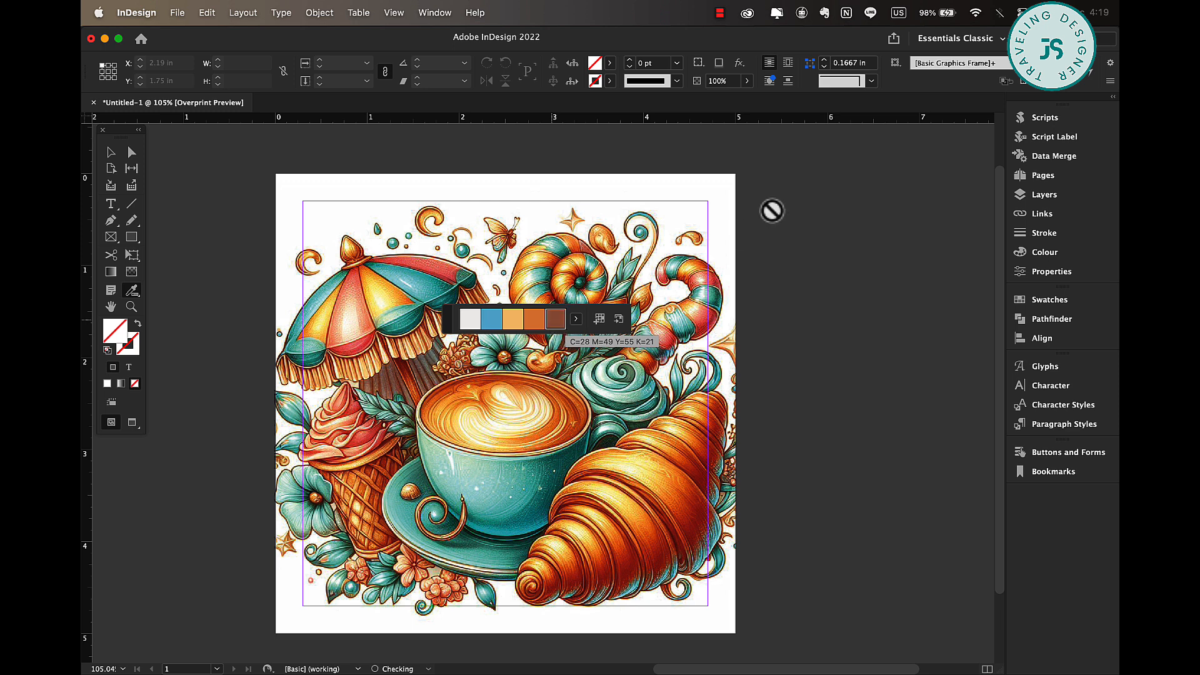
{"action": "left_click_drag", "start_coordinate": [455, 313], "coordinate": [733, 182]}
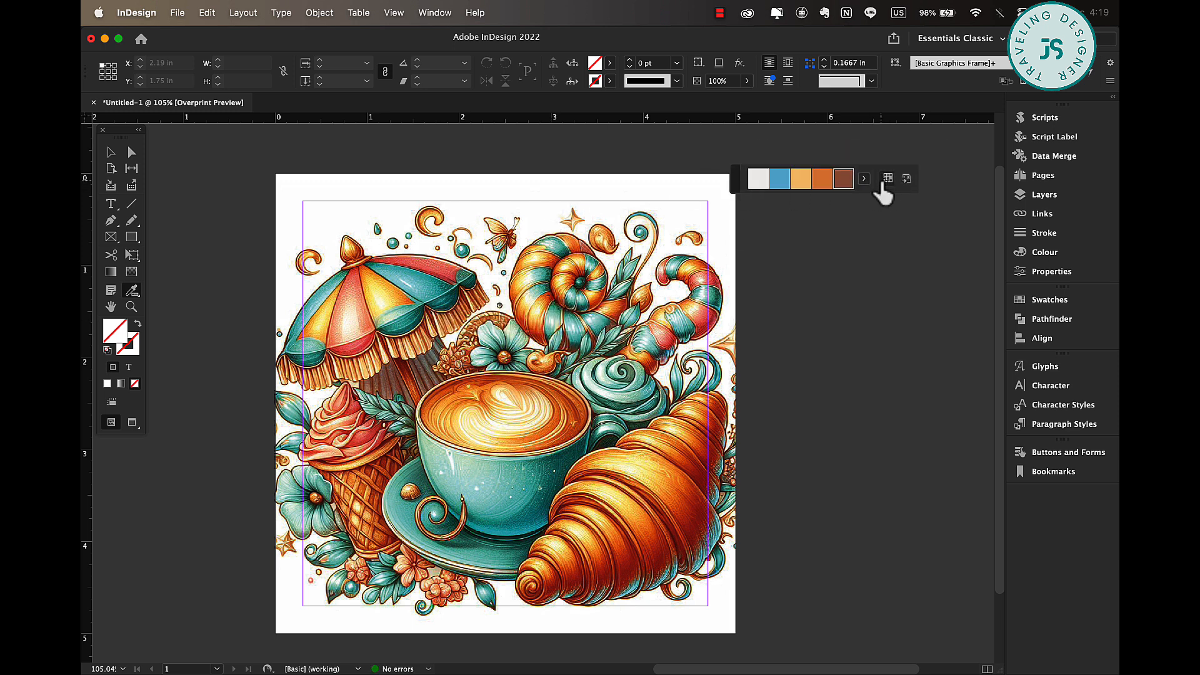
{"action": "left_click", "coordinate": [609, 63]}
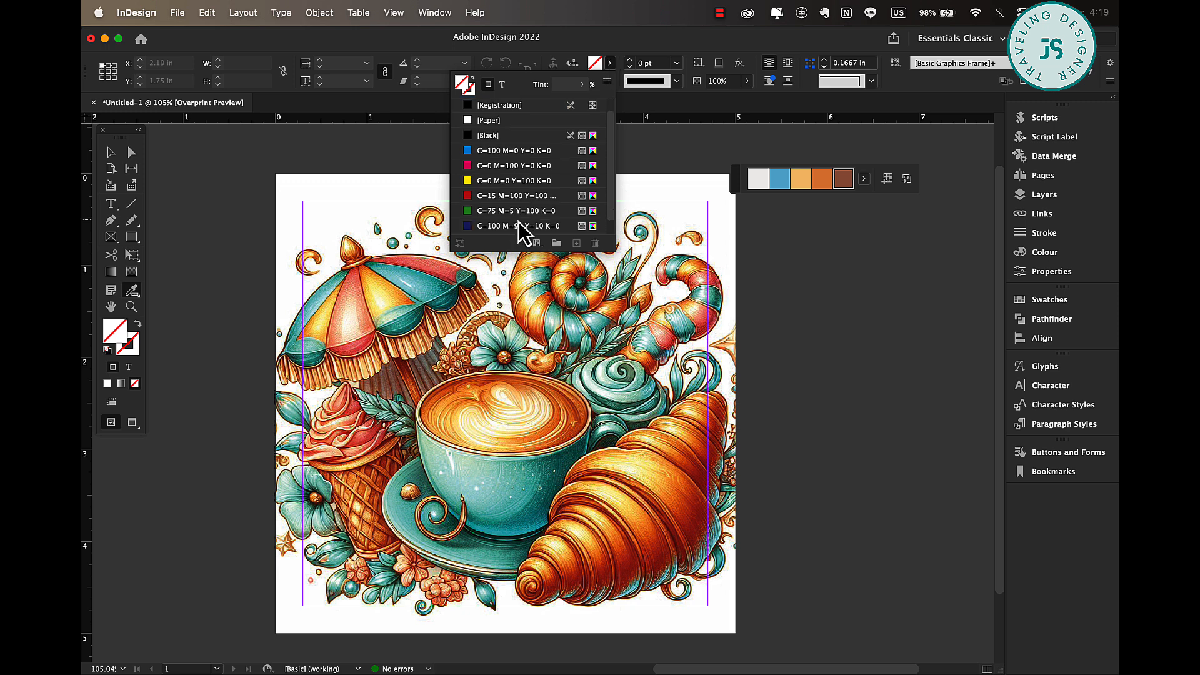
{"action": "scroll", "coordinate": [519, 222], "scroll_direction": "down", "scroll_amount": 3}
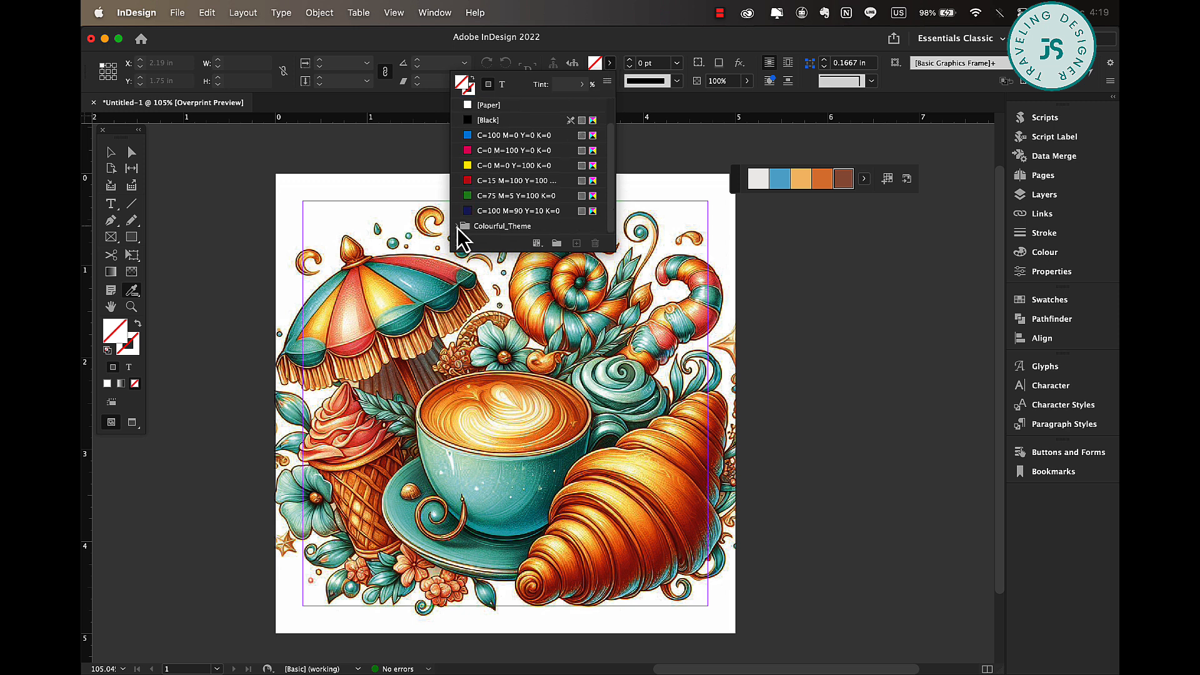
Step: Draw a rectangle over the illustration and adjust it to the page margins as a 4.4 in square
{"action": "left_click", "coordinate": [112, 152]}
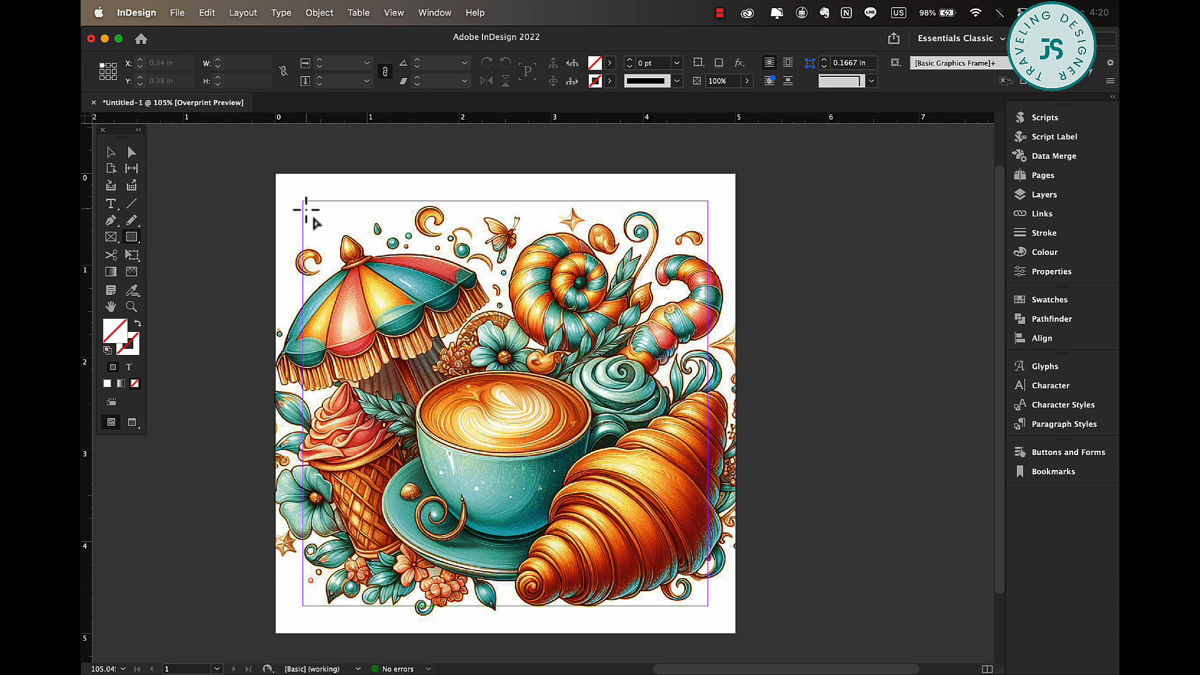
{"action": "left_click_drag", "start_coordinate": [303, 205], "coordinate": [710, 605]}
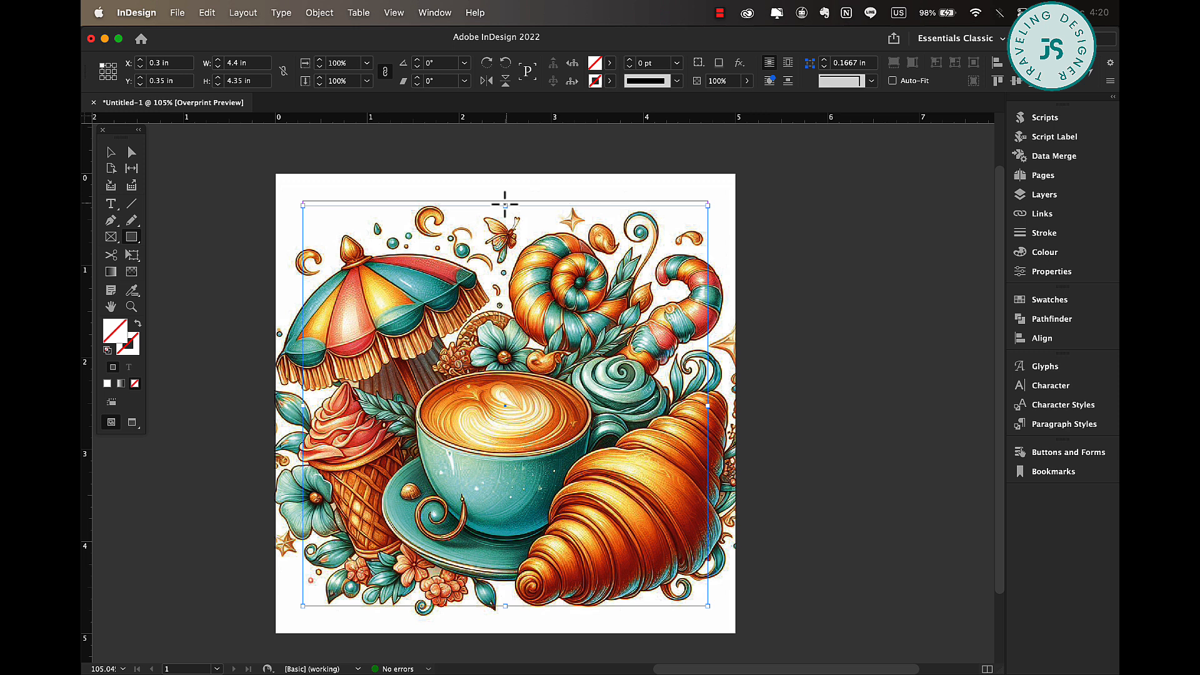
{"action": "left_click", "coordinate": [111, 153]}
{"action": "left_click_drag", "start_coordinate": [506, 205], "coordinate": [506, 200]}
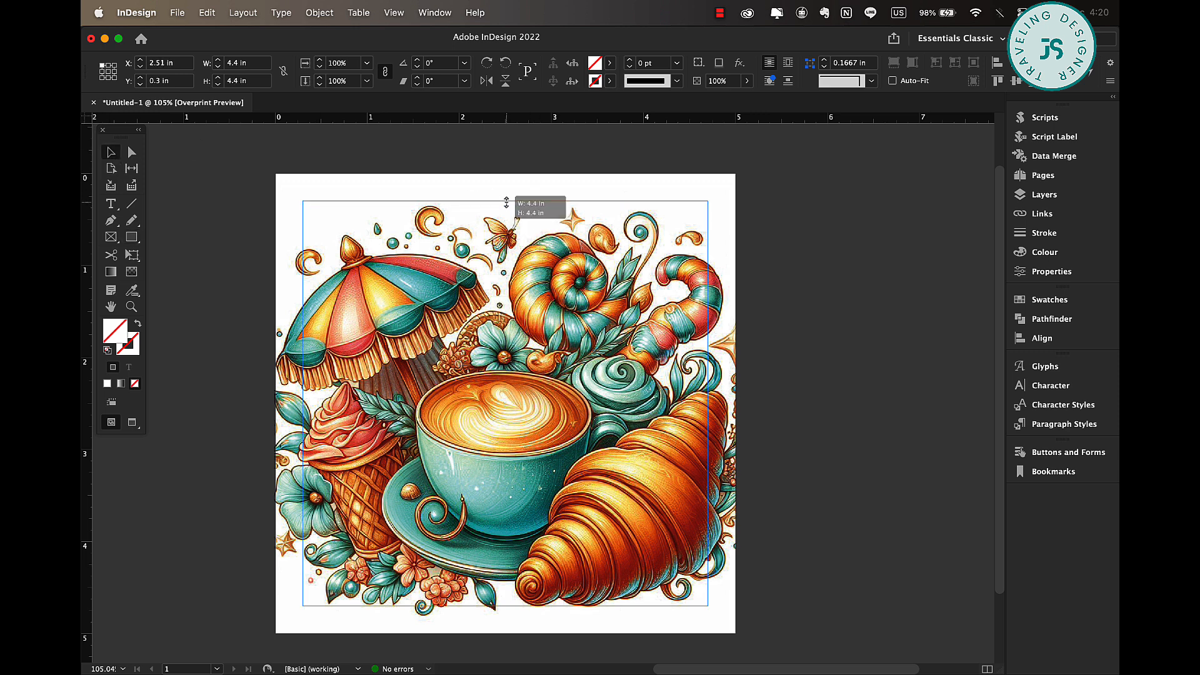
Step: Fill the square with the blue C=50 M=12 Y=11 K=0 swatch from Colourful_Theme and set its opacity to 87%
{"action": "left_click", "coordinate": [608, 63]}
{"action": "scroll", "coordinate": [500, 223], "scroll_direction": "down", "scroll_amount": 1}
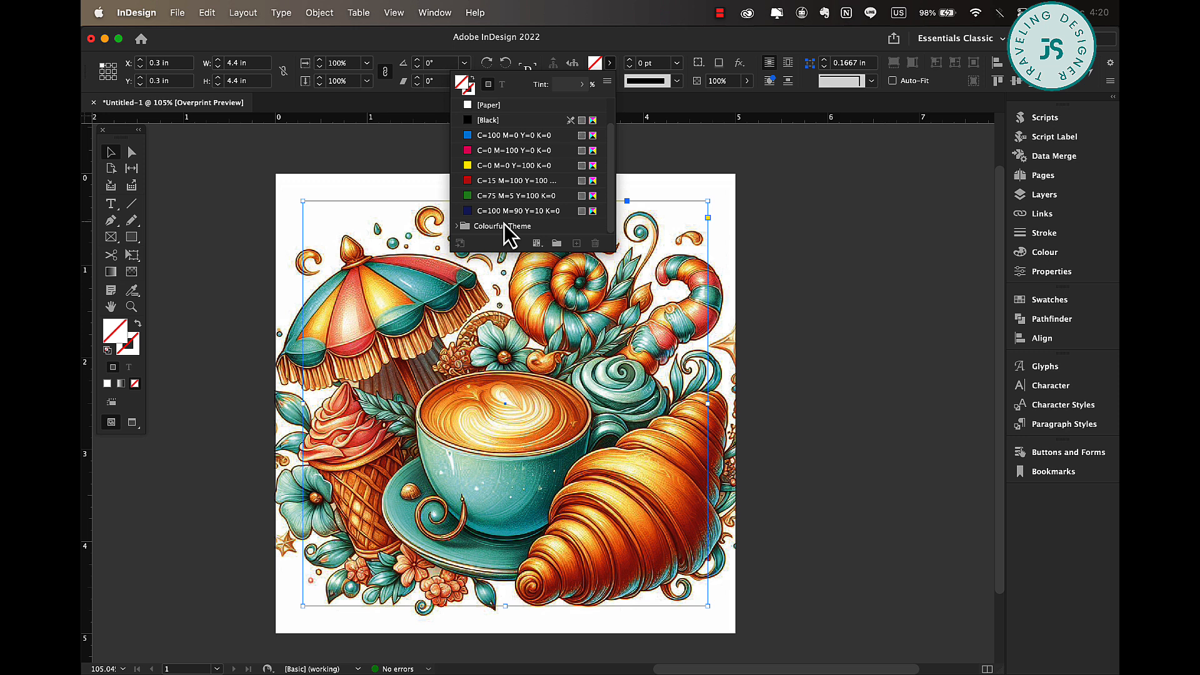
{"action": "left_click", "coordinate": [457, 226]}
{"action": "scroll", "coordinate": [493, 208], "scroll_direction": "down", "scroll_amount": 2}
{"action": "left_click", "coordinate": [490, 185]}
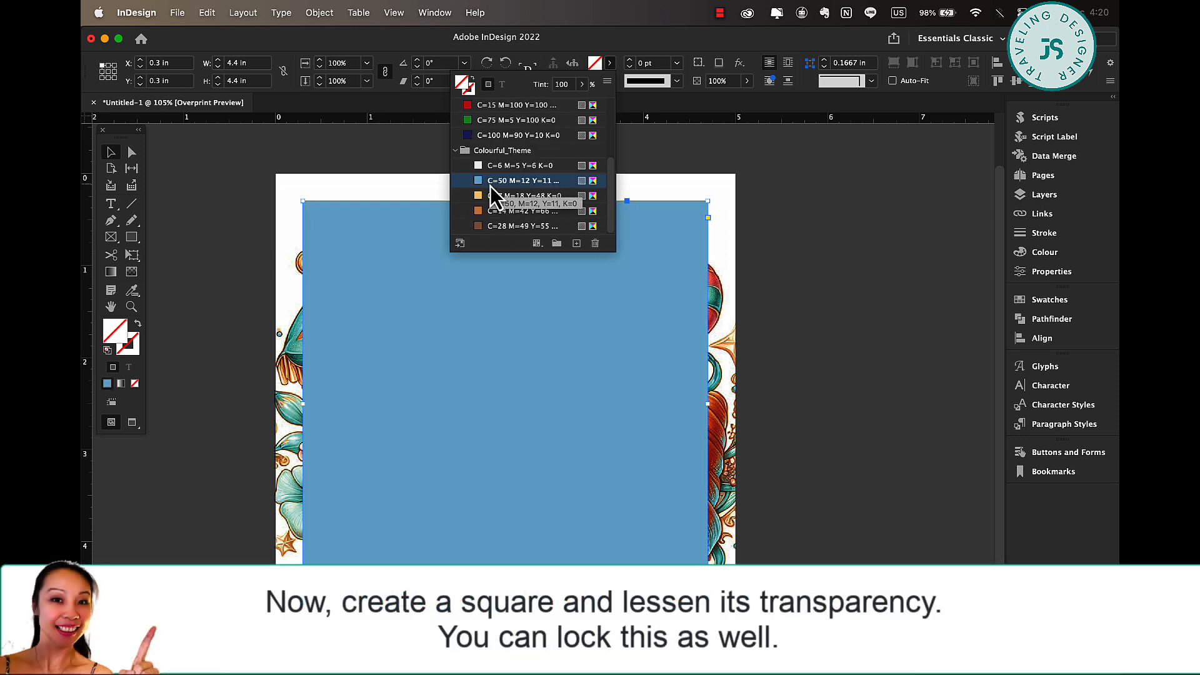
{"action": "left_click", "coordinate": [746, 82]}
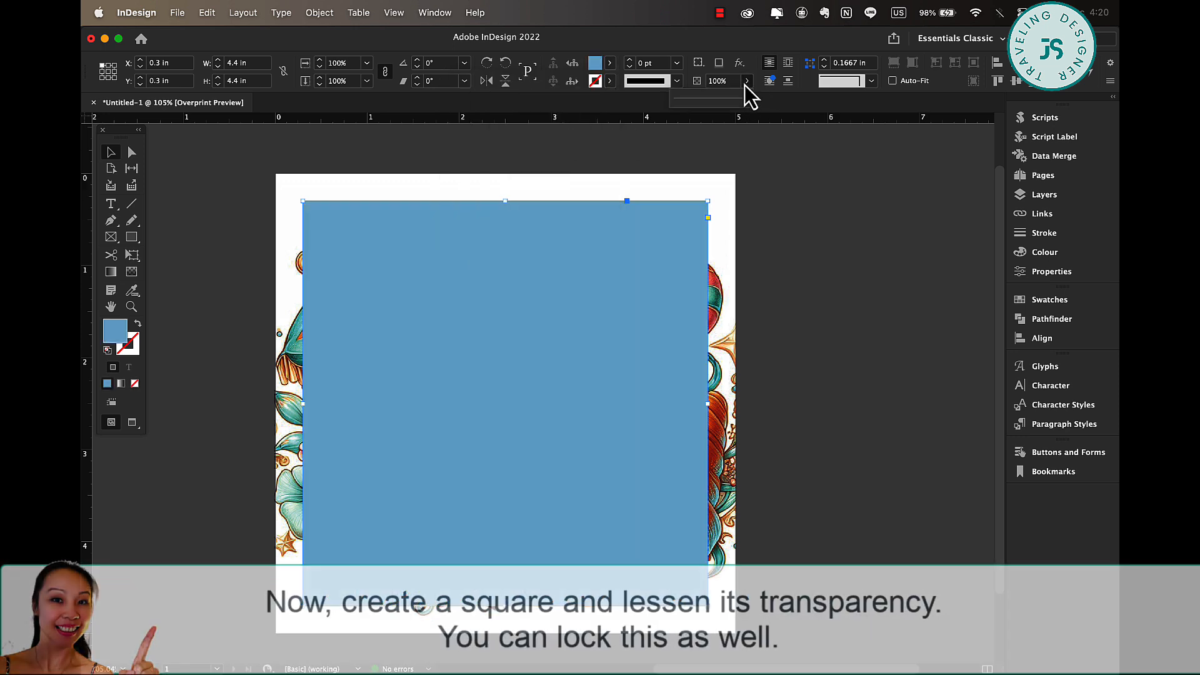
{"action": "mouse_move", "coordinate": [743, 103]}
{"action": "left_mouse_down"}
{"action": "mouse_move", "coordinate": [717, 103]}
{"action": "mouse_move", "coordinate": [727, 103]}
{"action": "left_mouse_up"}
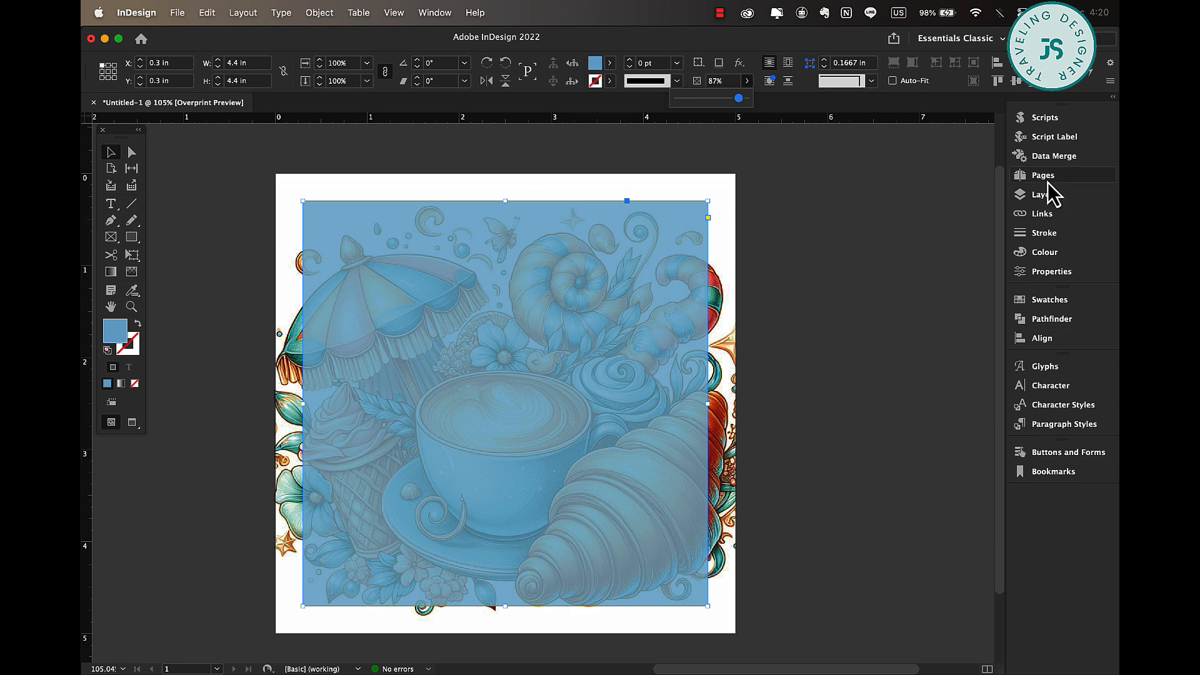
Step: Round the blue square's corners slightly and lock the square within Layer 1
{"action": "left_click", "coordinate": [1042, 194]}
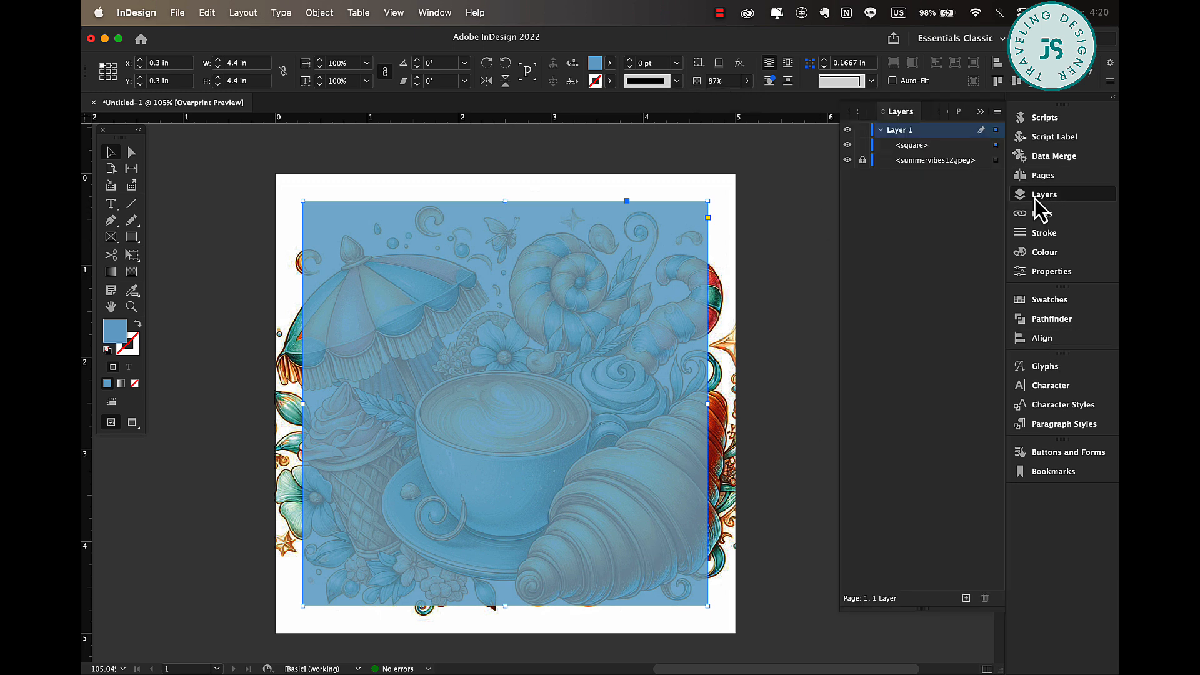
{"action": "left_click", "coordinate": [920, 148]}
{"action": "left_click", "coordinate": [862, 159]}
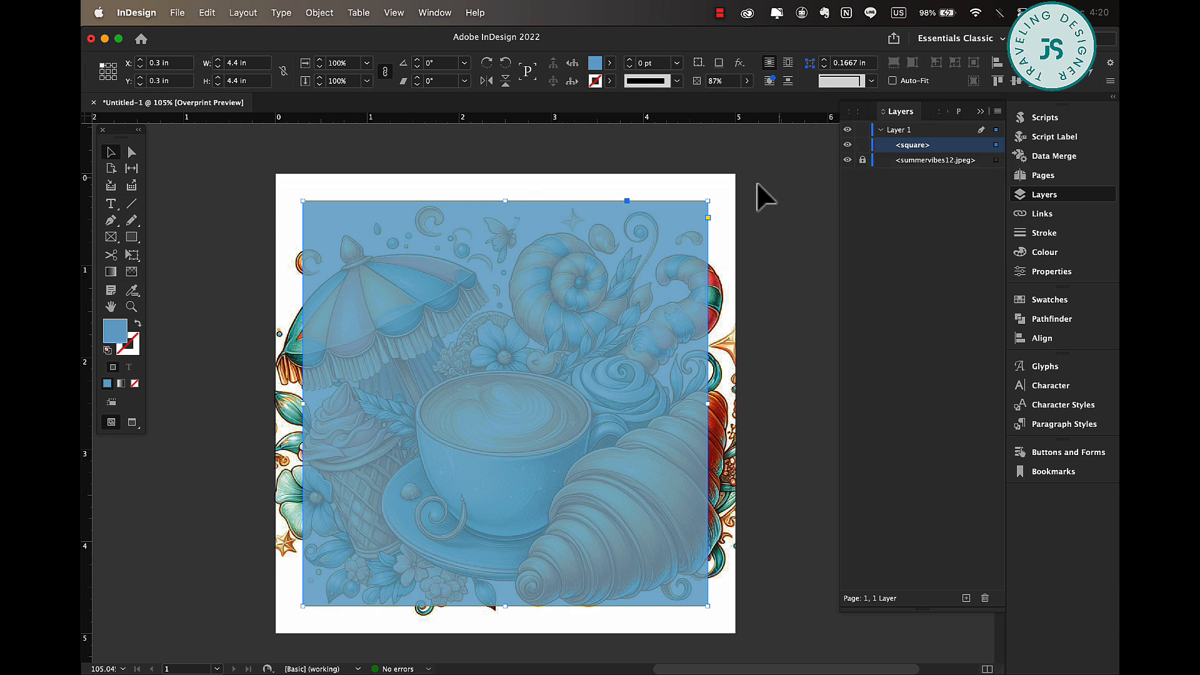
{"action": "left_click_drag", "start_coordinate": [706, 201], "coordinate": [698, 200]}
{"action": "left_click", "coordinate": [862, 144]}
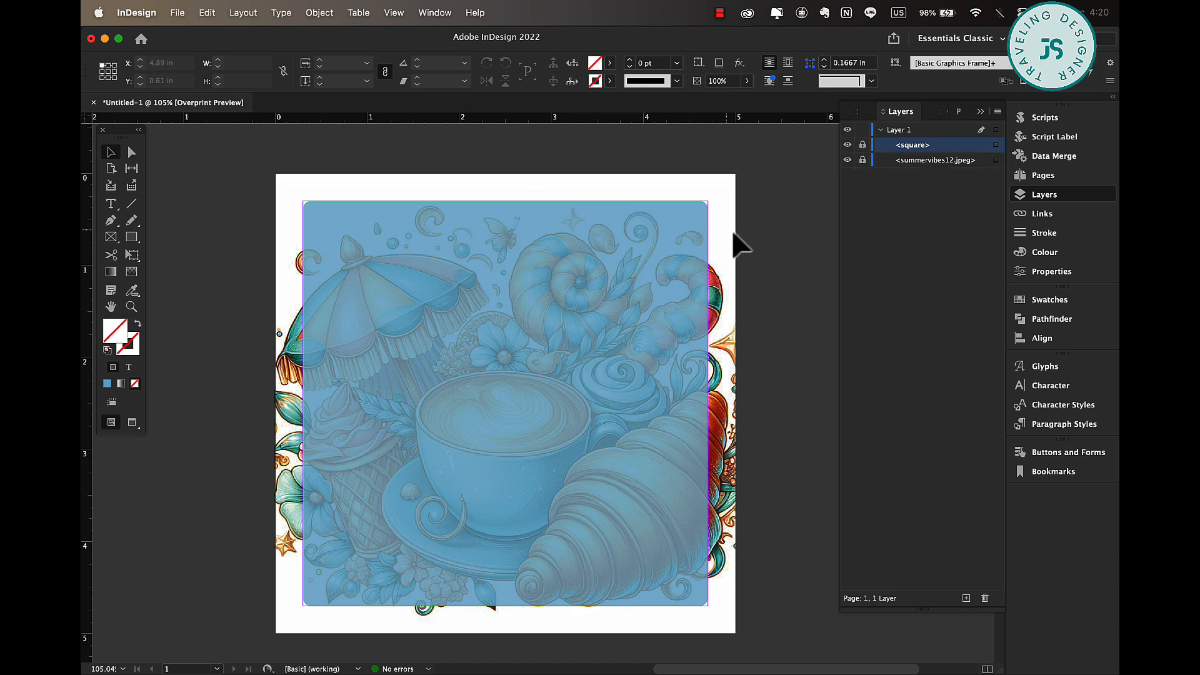
Step: In Preview mode, unlock the background illustration, enlarge it from its centre to about 5.8 in square, and lock it again
{"action": "key", "text": "w"}
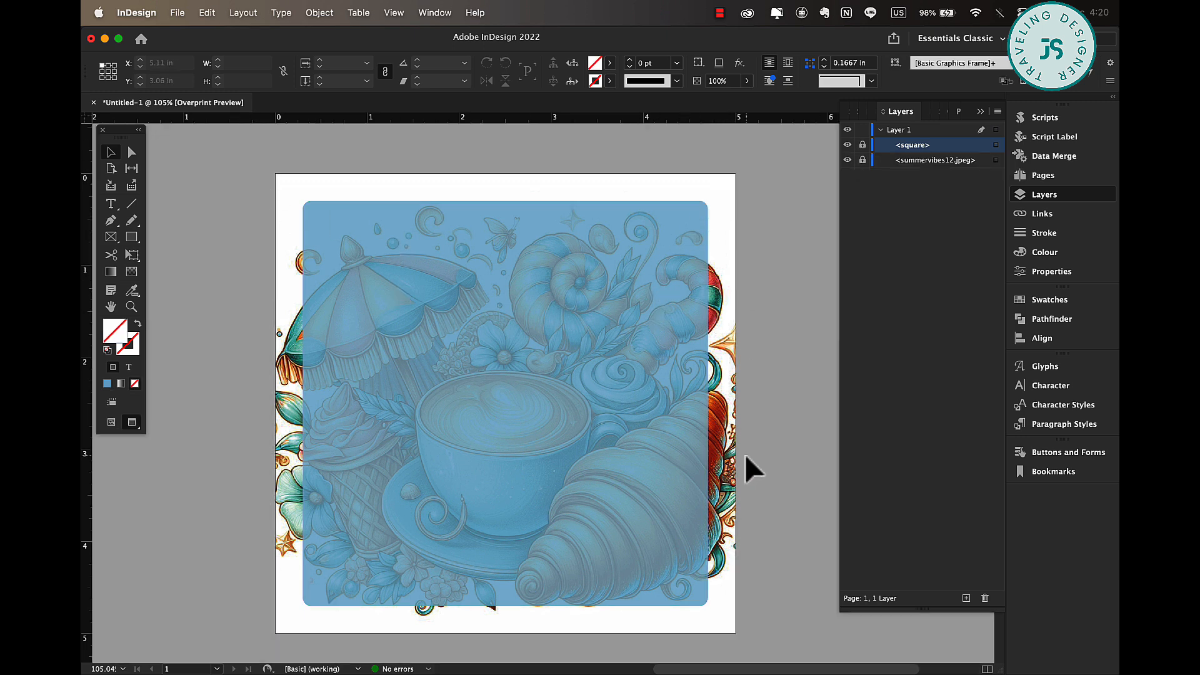
{"action": "left_click", "coordinate": [862, 160]}
{"action": "left_click", "coordinate": [731, 391]}
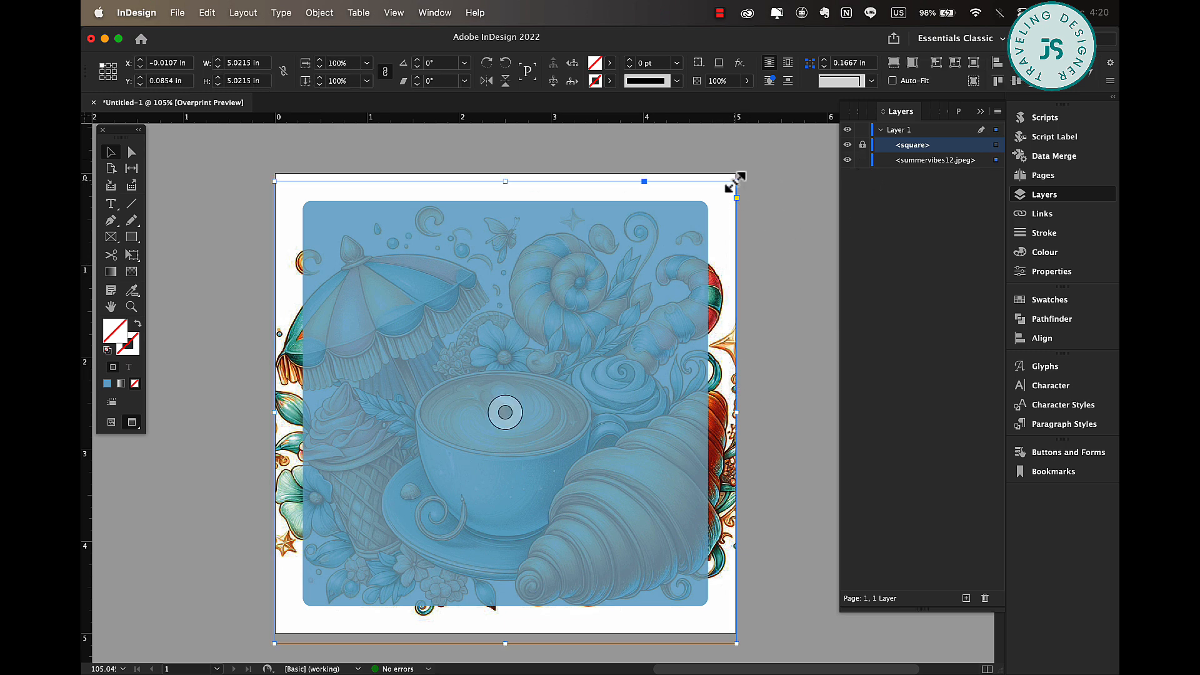
{"action": "left_click_drag", "start_coordinate": [736, 181], "coordinate": [773, 147]}
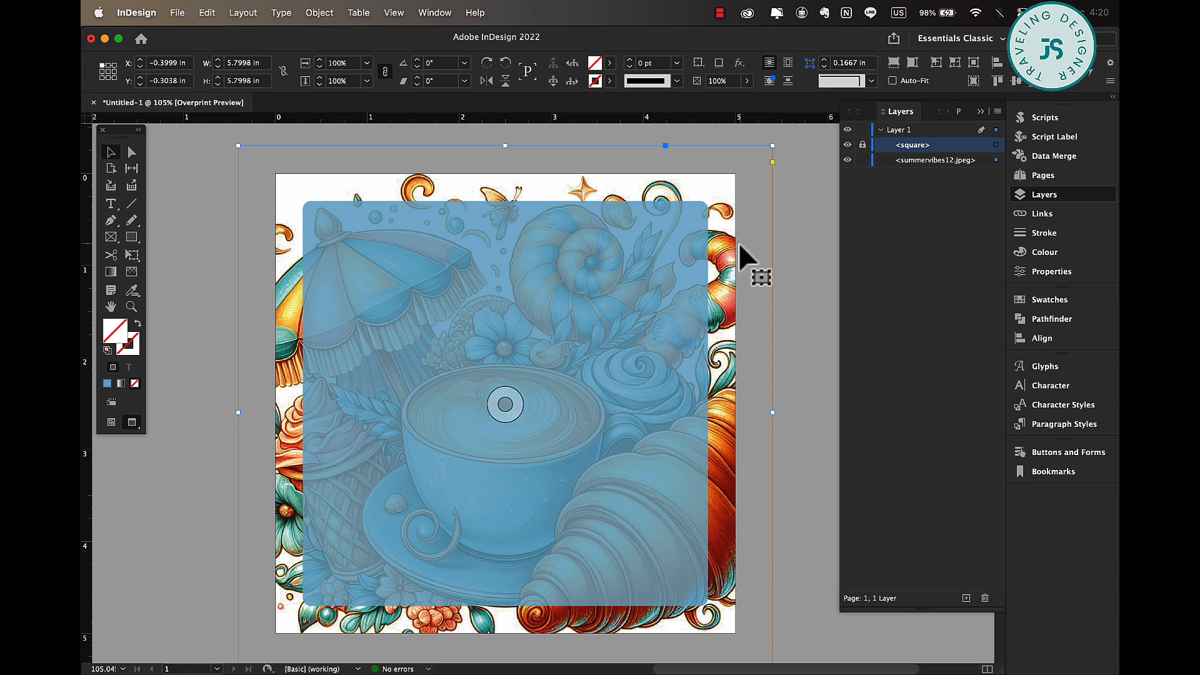
{"action": "left_click", "coordinate": [863, 160]}
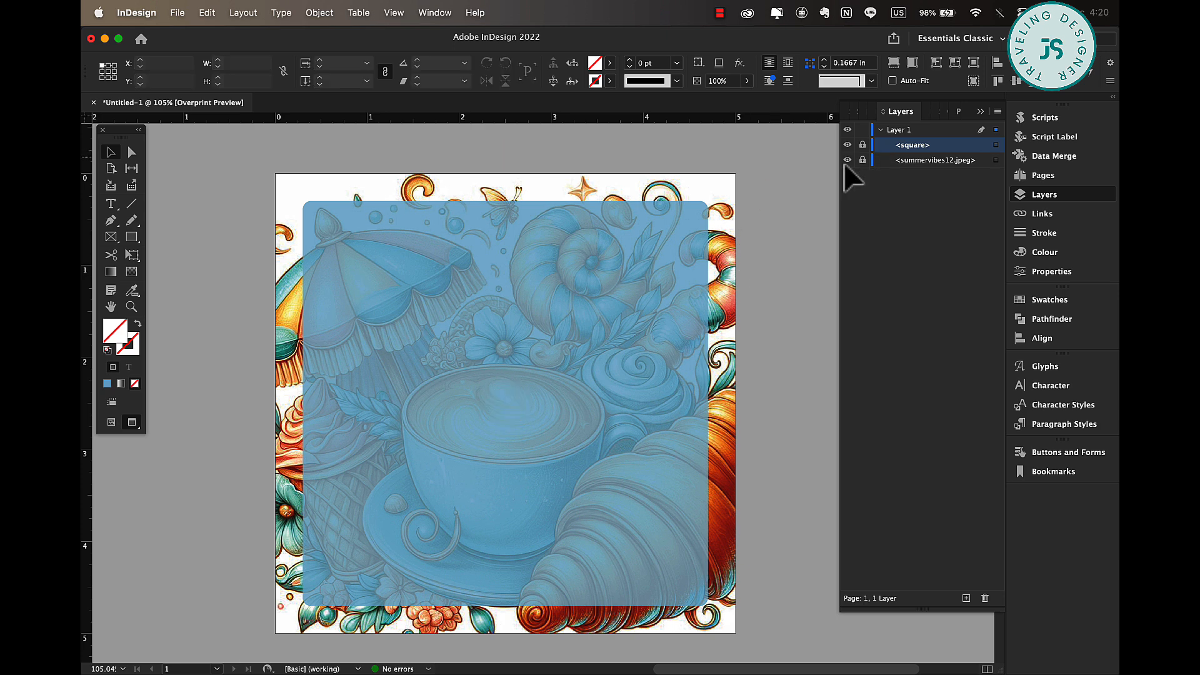
Step: Create a text frame across the upper part of the blue square and enter "January" in it
{"action": "left_click", "coordinate": [110, 203]}
{"action": "left_click_drag", "start_coordinate": [336, 222], "coordinate": [684, 261]}
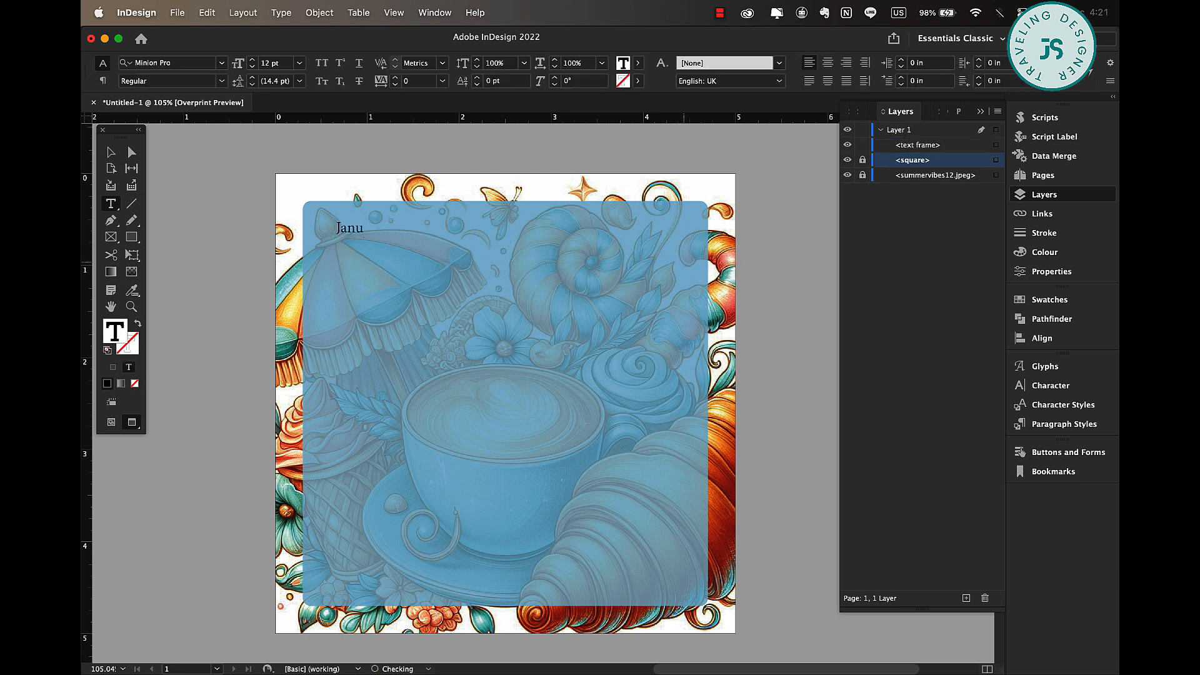
{"action": "type", "text": "January"}
Step: Set the whole "January" title in the Ameri Brian Sans font
{"action": "key", "text": "ctrl+a"}
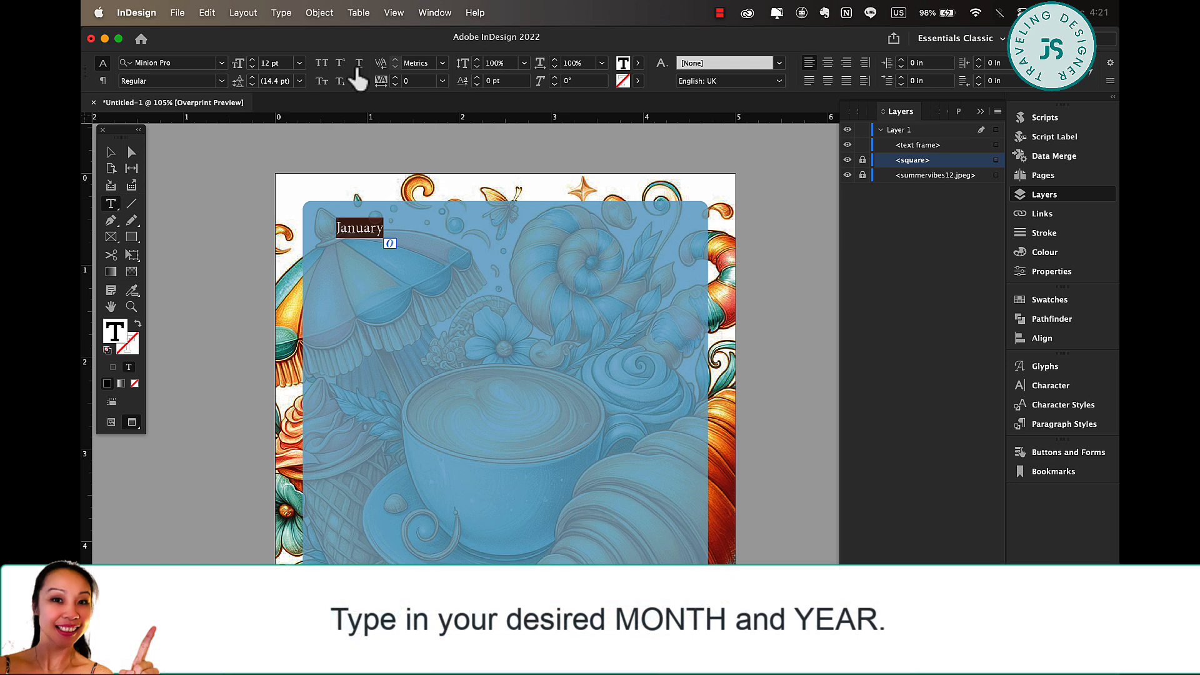
{"action": "left_click", "coordinate": [221, 63]}
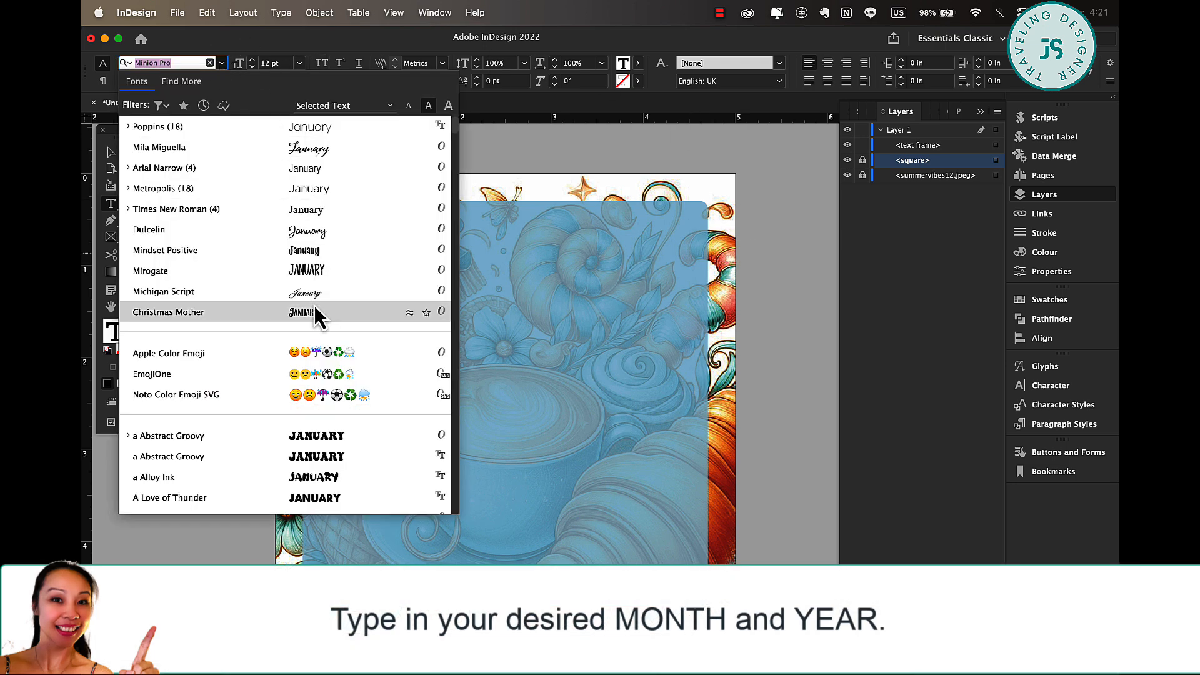
{"action": "scroll", "coordinate": [329, 253], "scroll_direction": "down", "scroll_amount": 15}
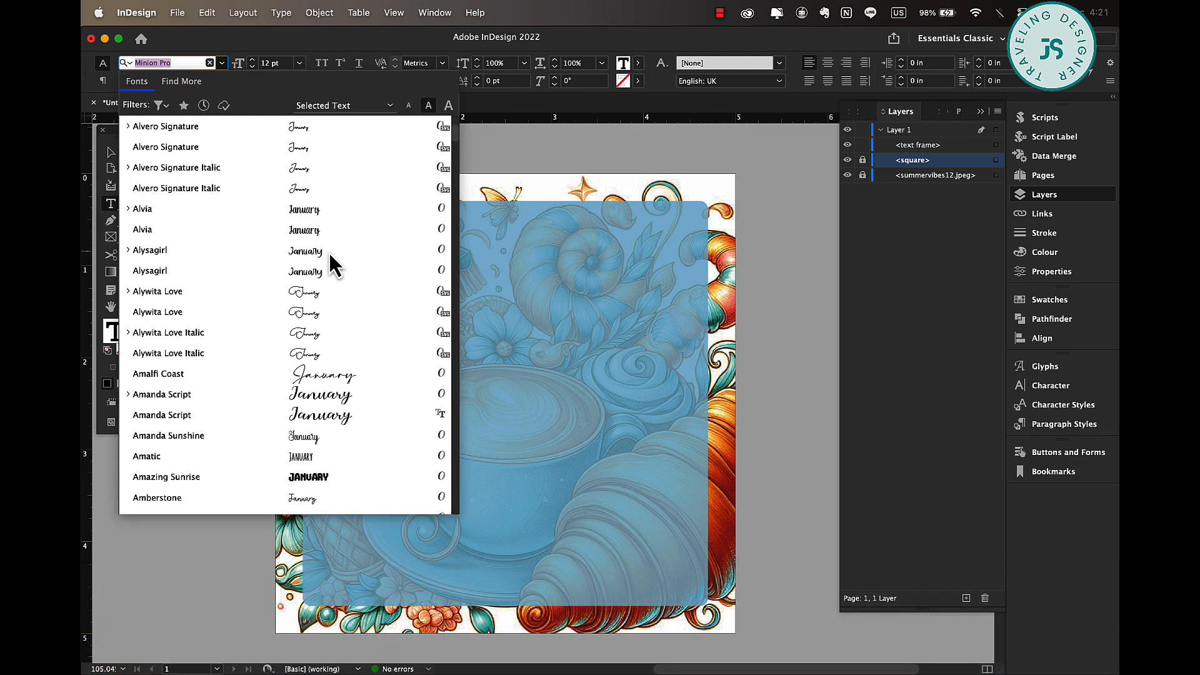
{"action": "scroll", "coordinate": [329, 252], "scroll_direction": "down", "scroll_amount": 2}
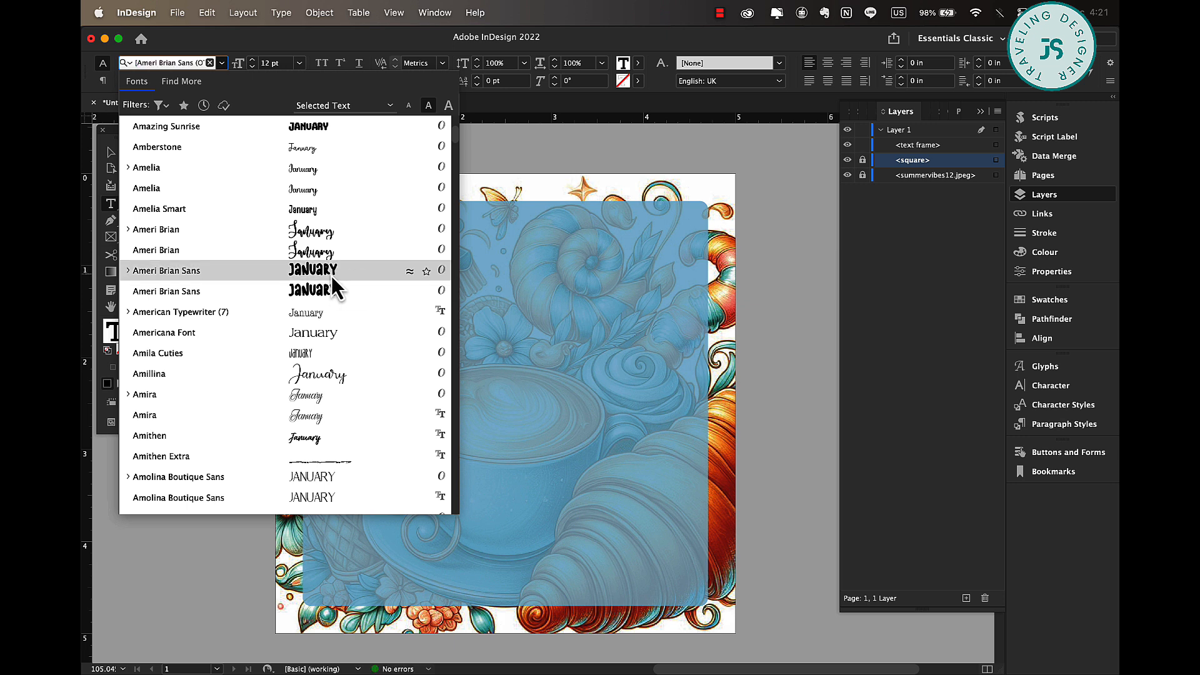
{"action": "left_click", "coordinate": [327, 274]}
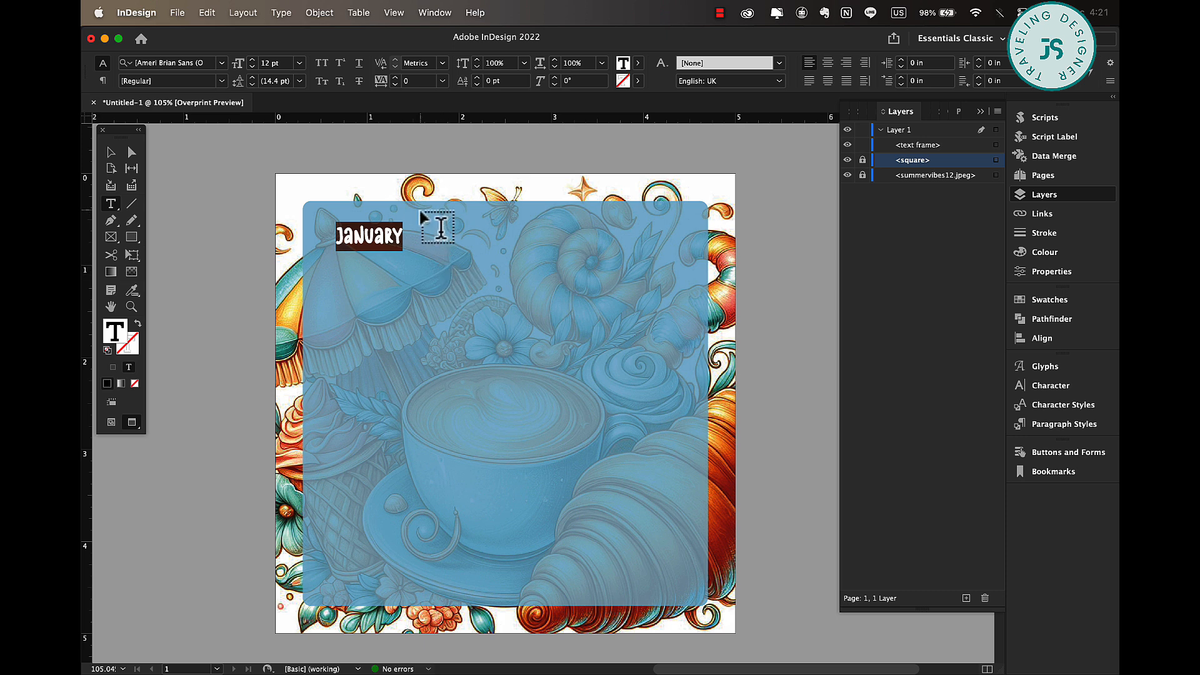
Step: Set the "January" title's font size to 14 pt and its tracking to 60
{"action": "left_click", "coordinate": [394, 77]}
{"action": "left_click", "coordinate": [393, 77]}
{"action": "left_click", "coordinate": [394, 77]}
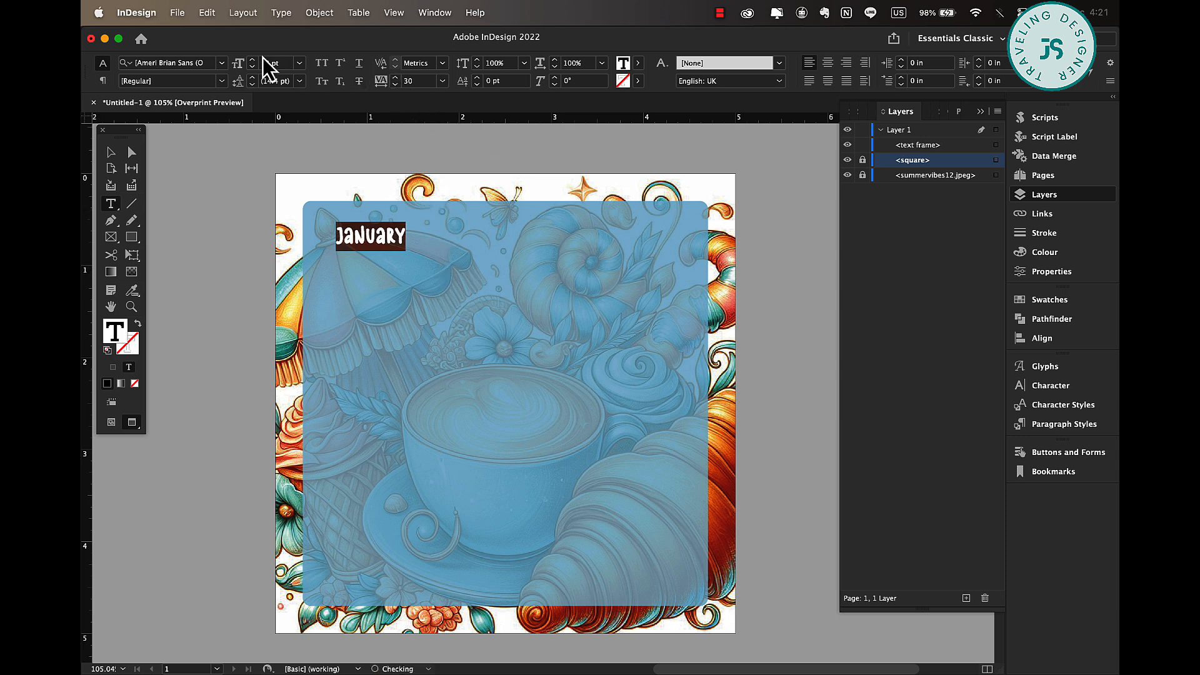
{"action": "left_click", "coordinate": [253, 60]}
{"action": "left_click", "coordinate": [253, 60]}
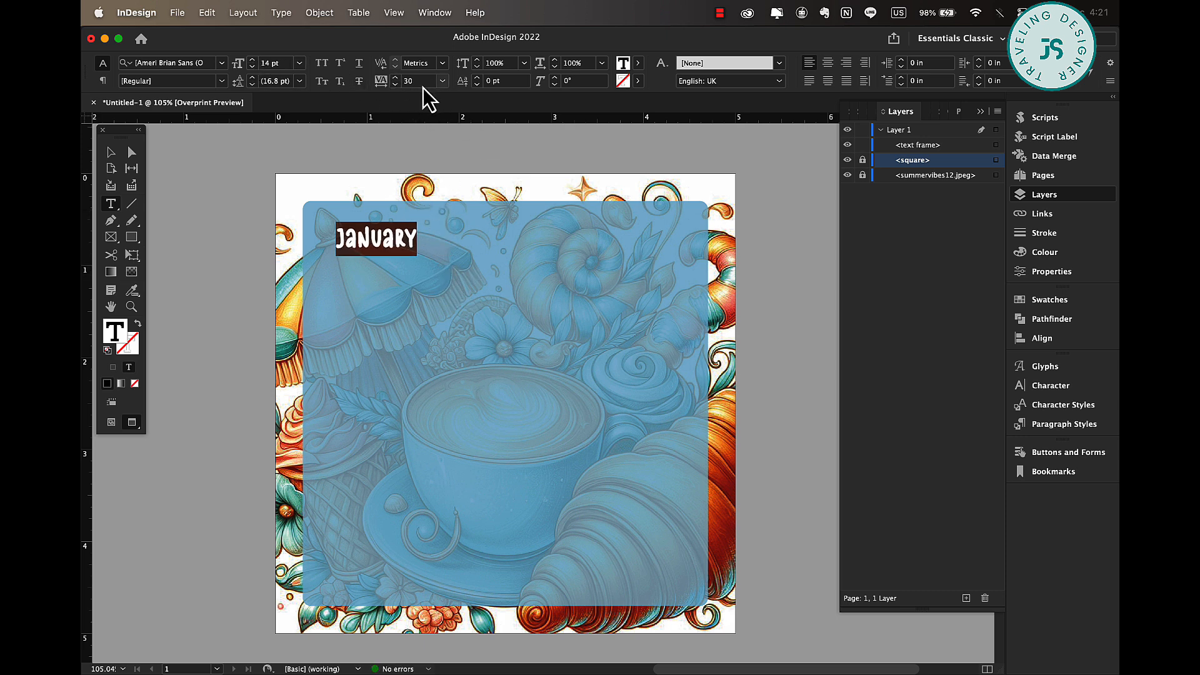
{"action": "left_click", "coordinate": [394, 77]}
{"action": "left_click", "coordinate": [394, 77]}
{"action": "left_click", "coordinate": [394, 77]}
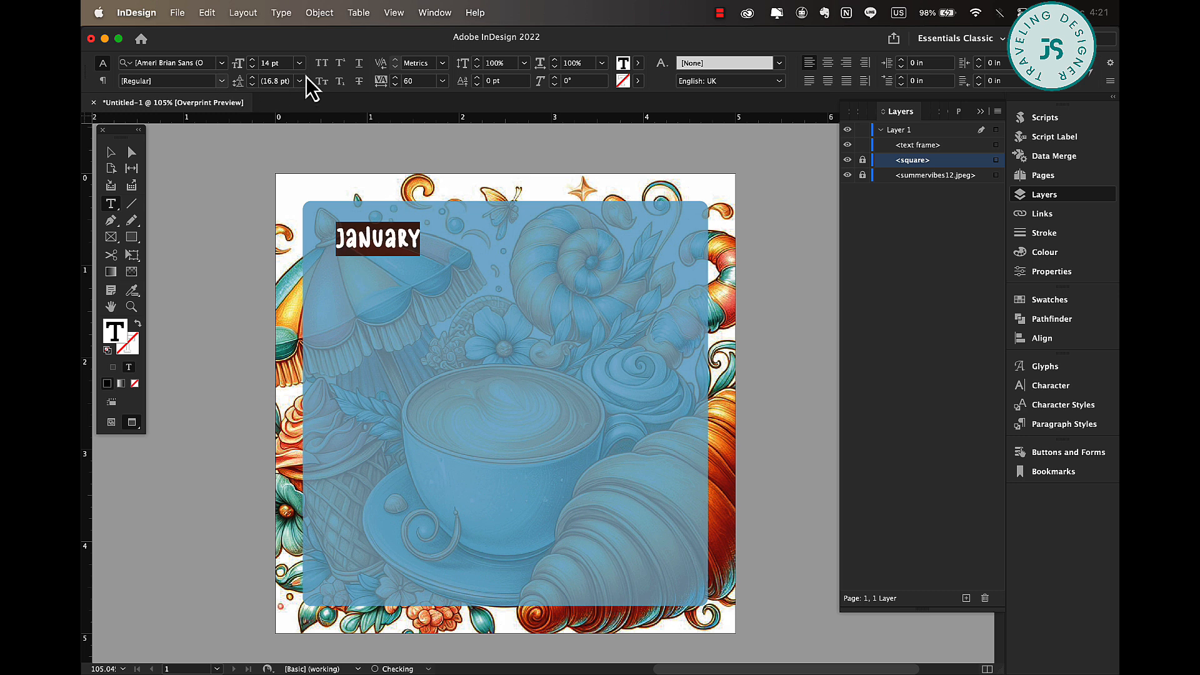
Step: Colour the "January" title's text with the white [Paper] swatch
{"action": "left_click", "coordinate": [637, 63]}
{"action": "left_click", "coordinate": [544, 155]}
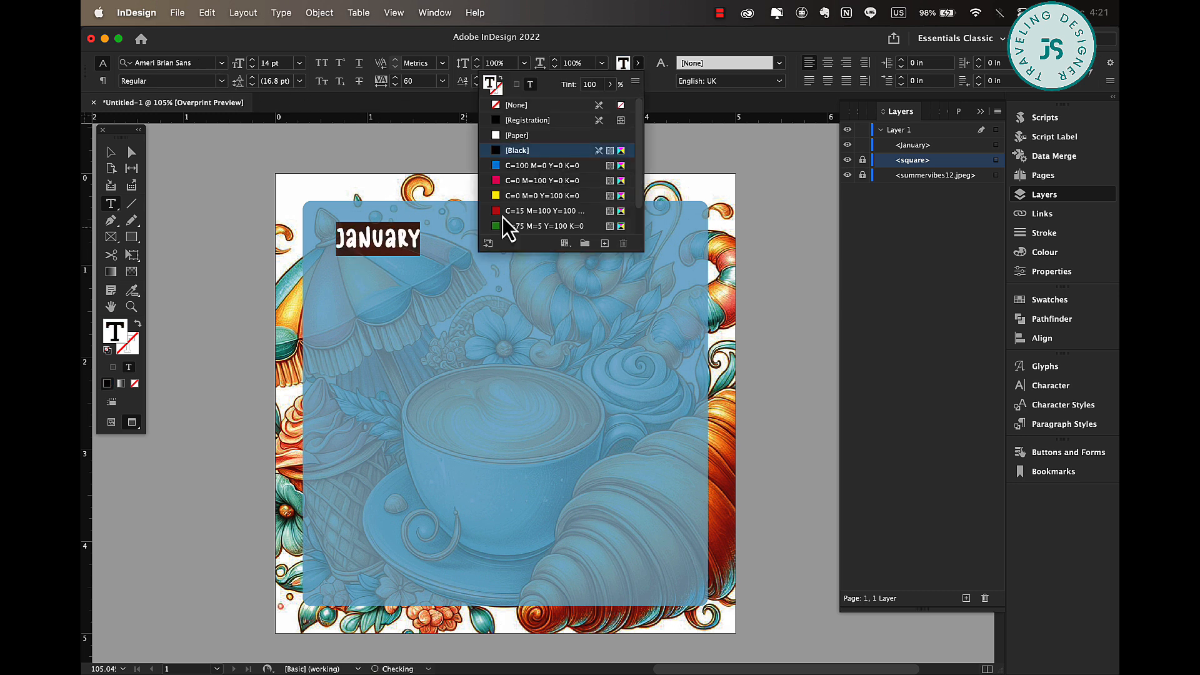
{"action": "left_click", "coordinate": [516, 135]}
{"action": "left_click", "coordinate": [456, 300]}
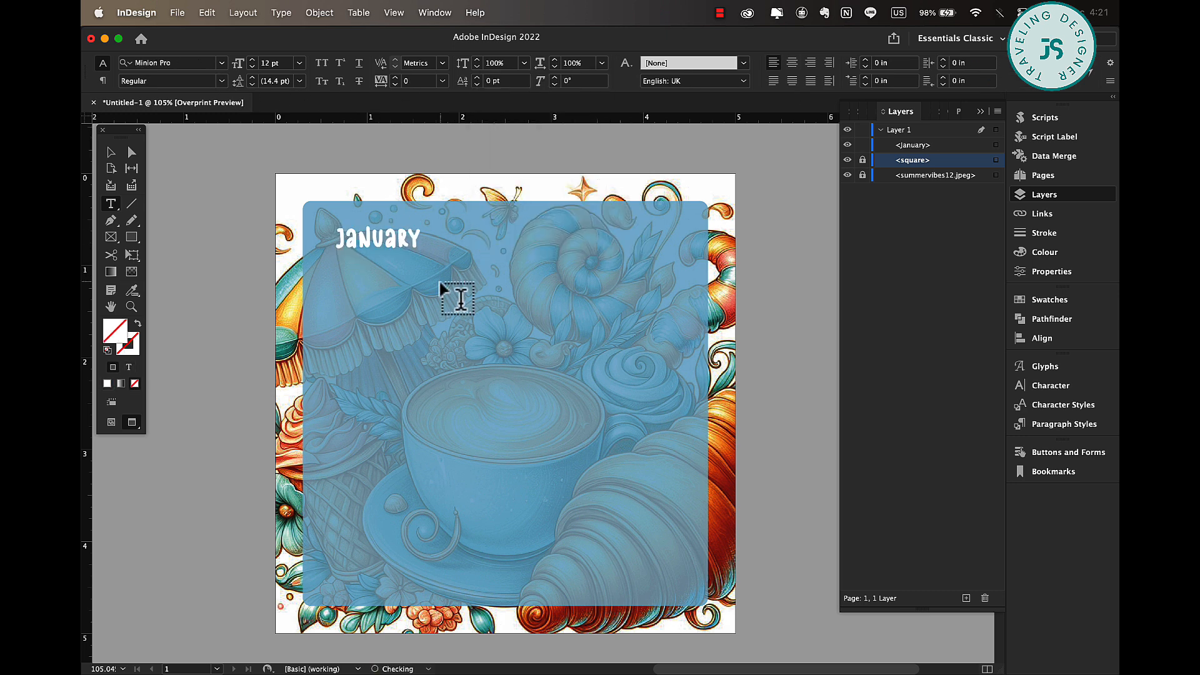
Step: Move the "January" frame slightly up and left, shrink it to its text, and duplicate it to the right side of the blue square
{"action": "left_click", "coordinate": [111, 152]}
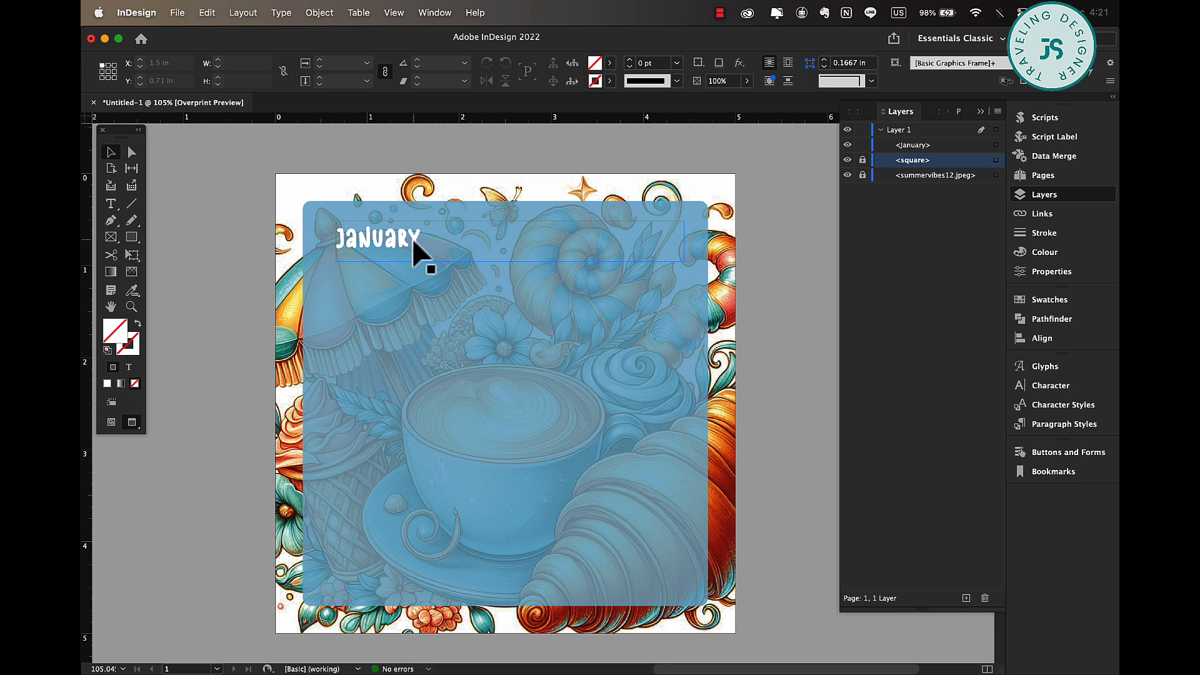
{"action": "left_click_drag", "start_coordinate": [429, 225], "coordinate": [413, 234]}
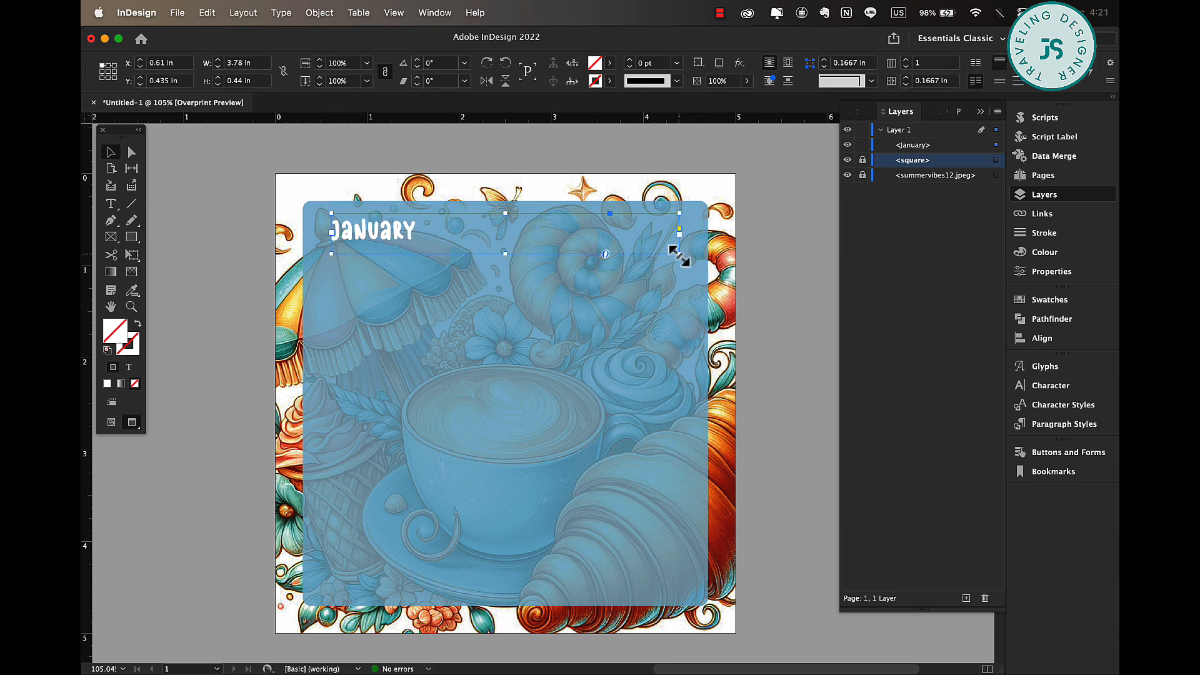
{"action": "left_click_drag", "start_coordinate": [680, 253], "coordinate": [651, 236]}
{"action": "double_click", "coordinate": [650, 233]}
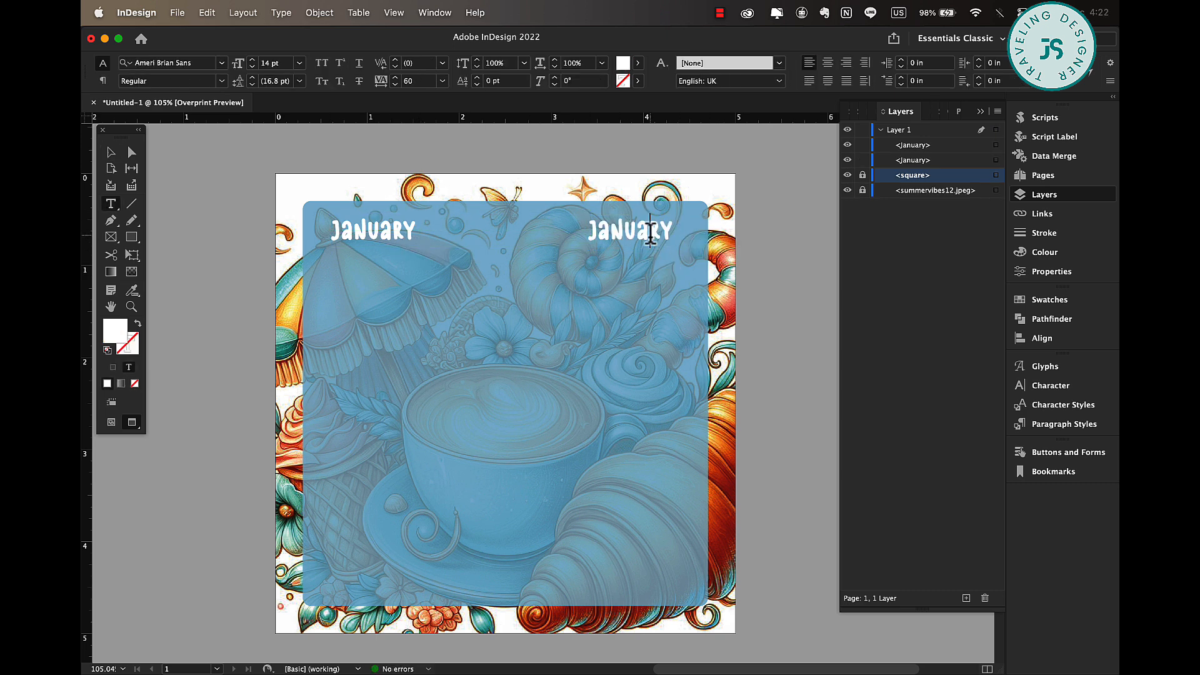
{"action": "type", "text": "a"}
{"action": "double_click", "coordinate": [612, 231]}
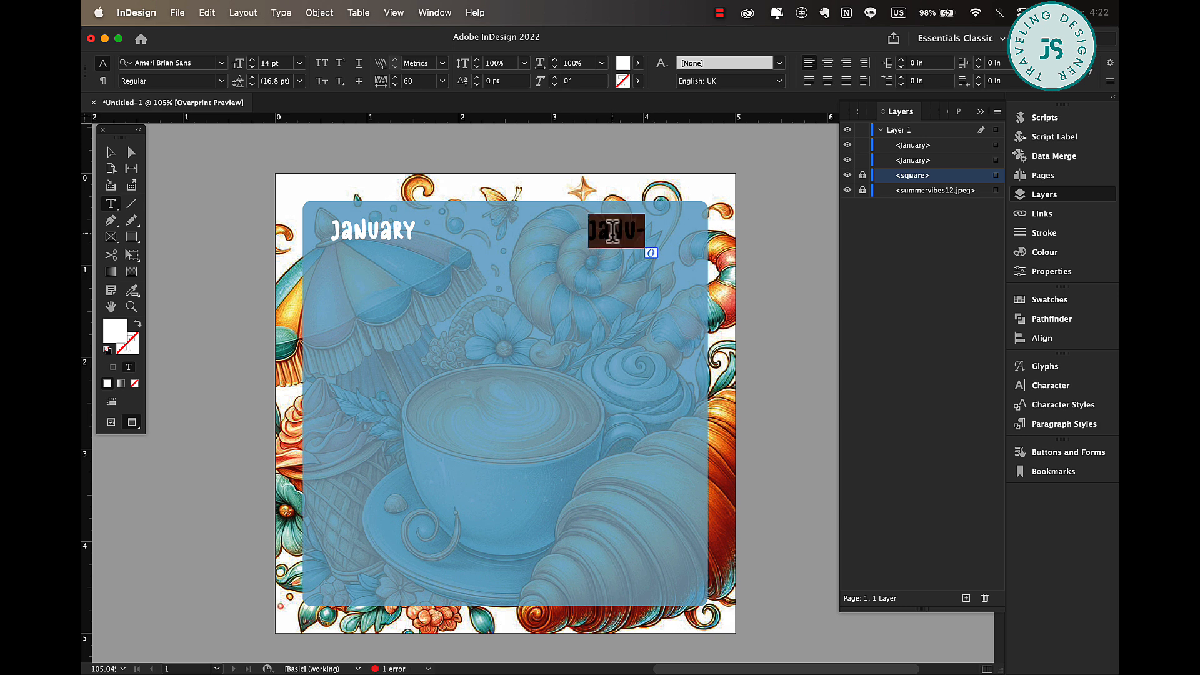
{"action": "key", "text": "super+z"}
{"action": "key", "text": "super+z"}
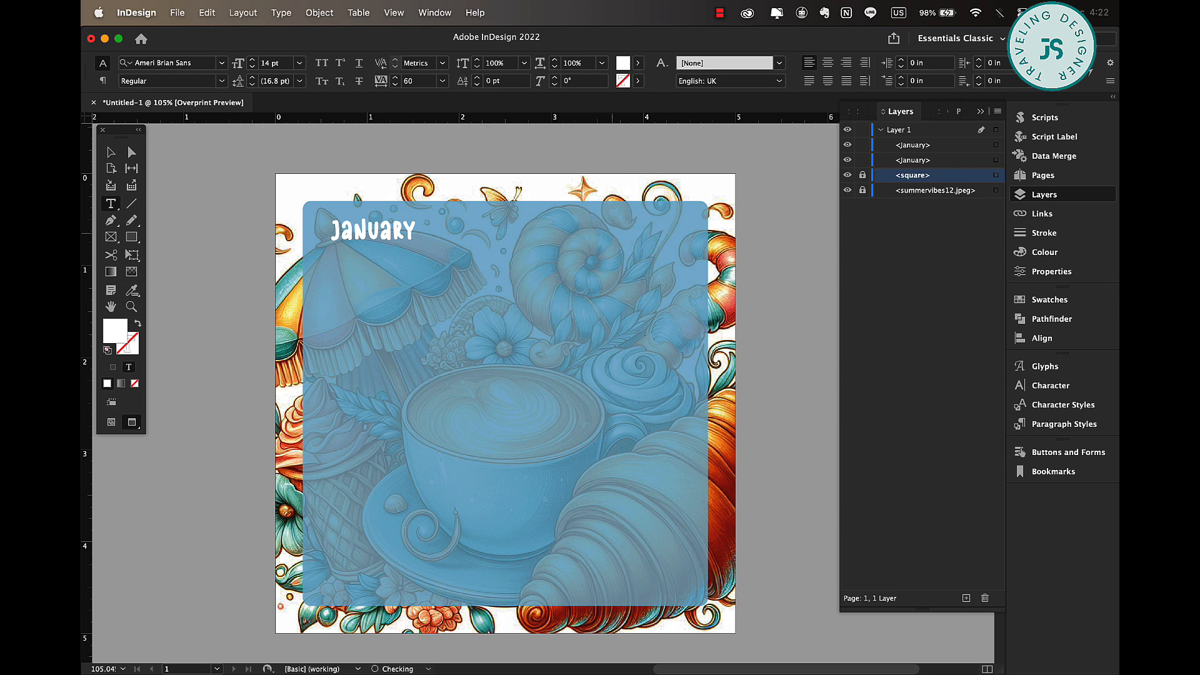
{"action": "key", "text": "super+shift+z"}
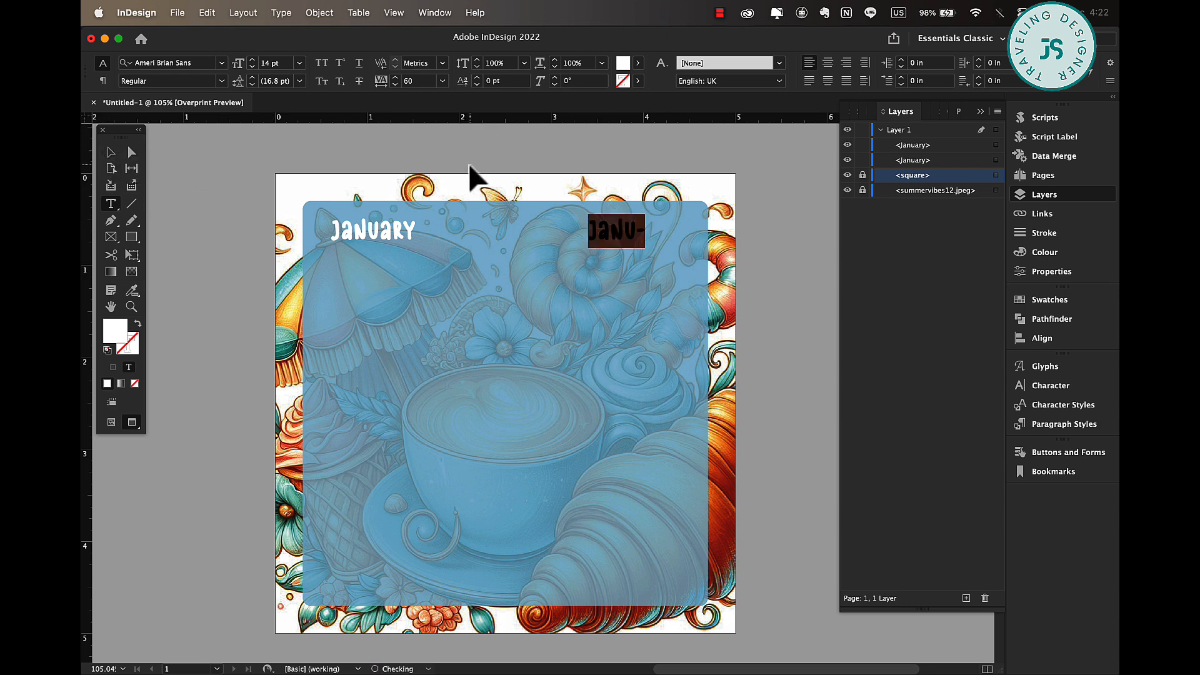
{"action": "key", "text": "super+z"}
Step: Replace the duplicated "January" text on the right side of the blue square with "2025"
{"action": "double_click", "coordinate": [627, 222]}
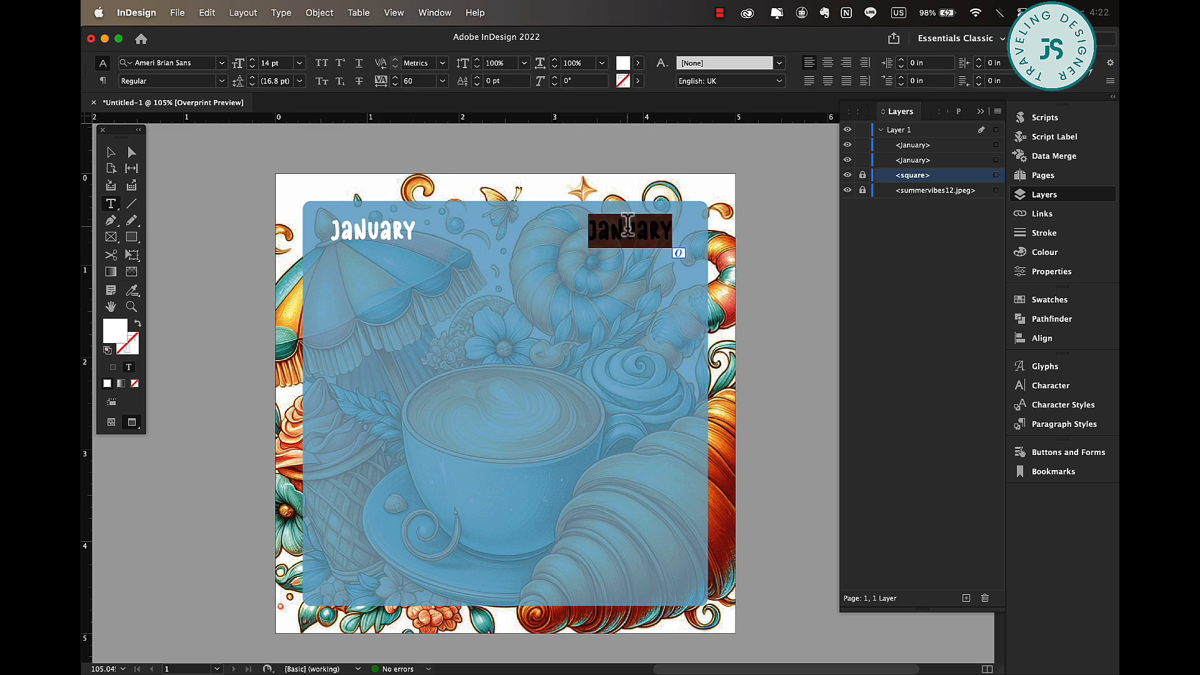
{"action": "type", "text": "2025"}
{"action": "key", "text": "Escape"}
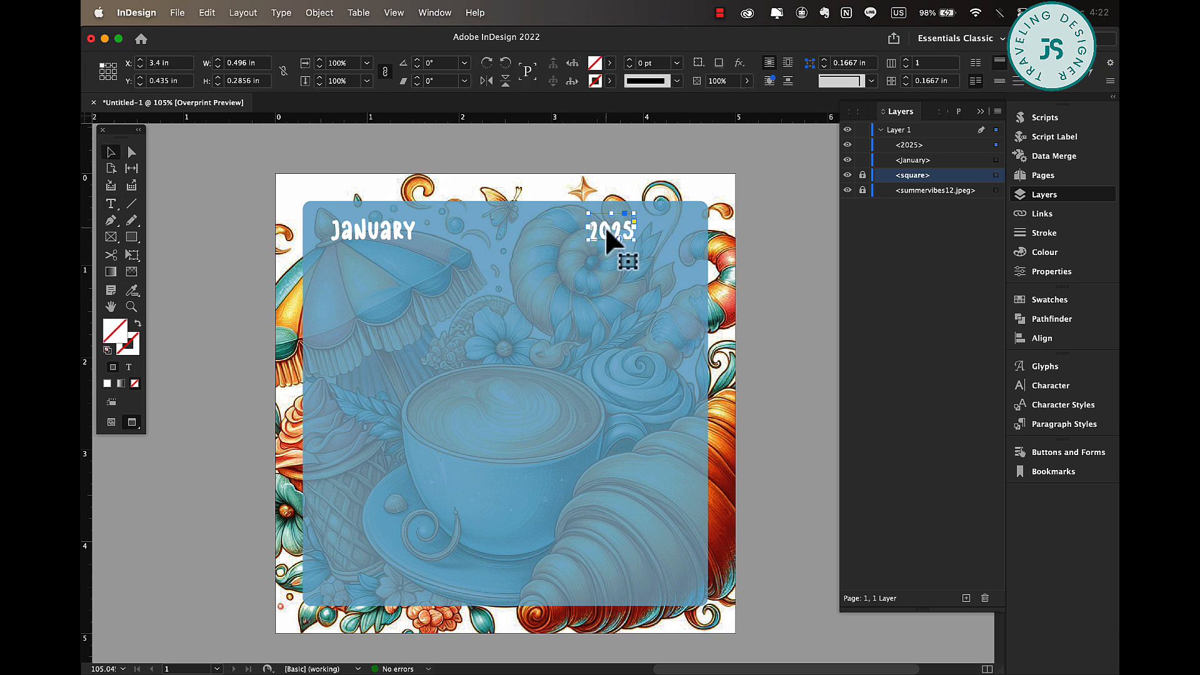
Step: Position the "2025" frame near the blue square's upper-right corner and shift "January" closer to its upper-left corner
{"action": "left_click_drag", "start_coordinate": [606, 229], "coordinate": [665, 238]}
{"action": "left_click_drag", "start_coordinate": [375, 246], "coordinate": [355, 235]}
{"action": "left_click", "coordinate": [675, 240]}
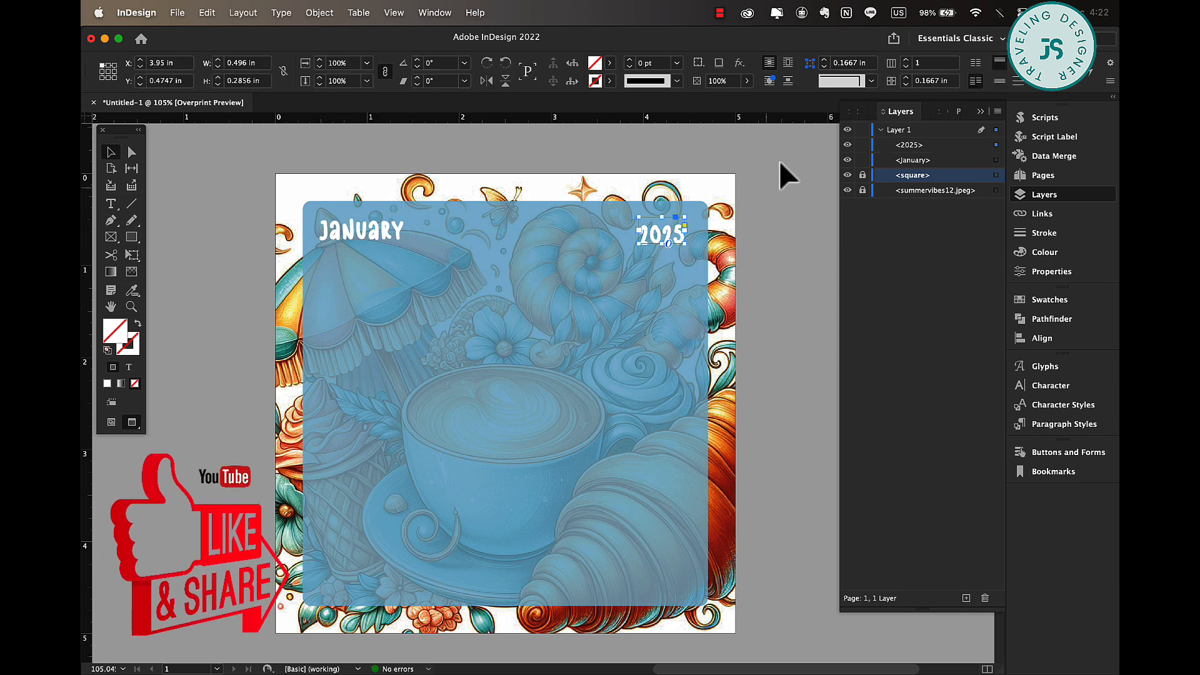
{"action": "left_click", "coordinate": [1044, 337]}
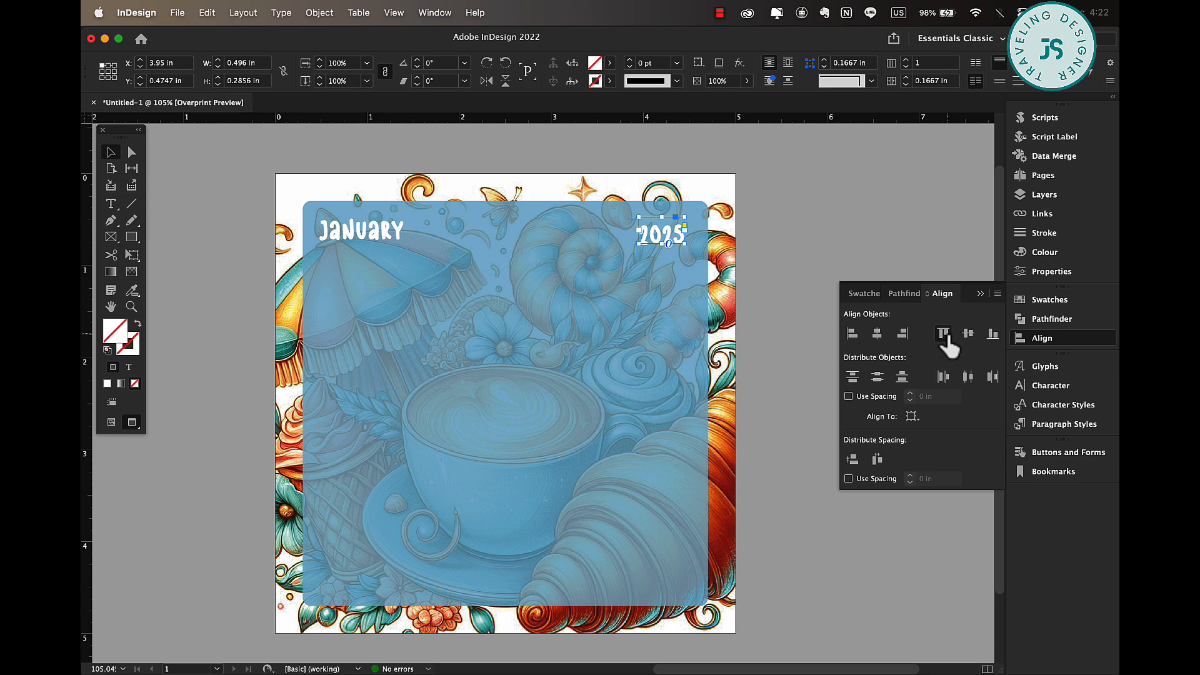
{"action": "left_click_drag", "start_coordinate": [678, 238], "coordinate": [679, 235]}
{"action": "left_click", "coordinate": [791, 271]}
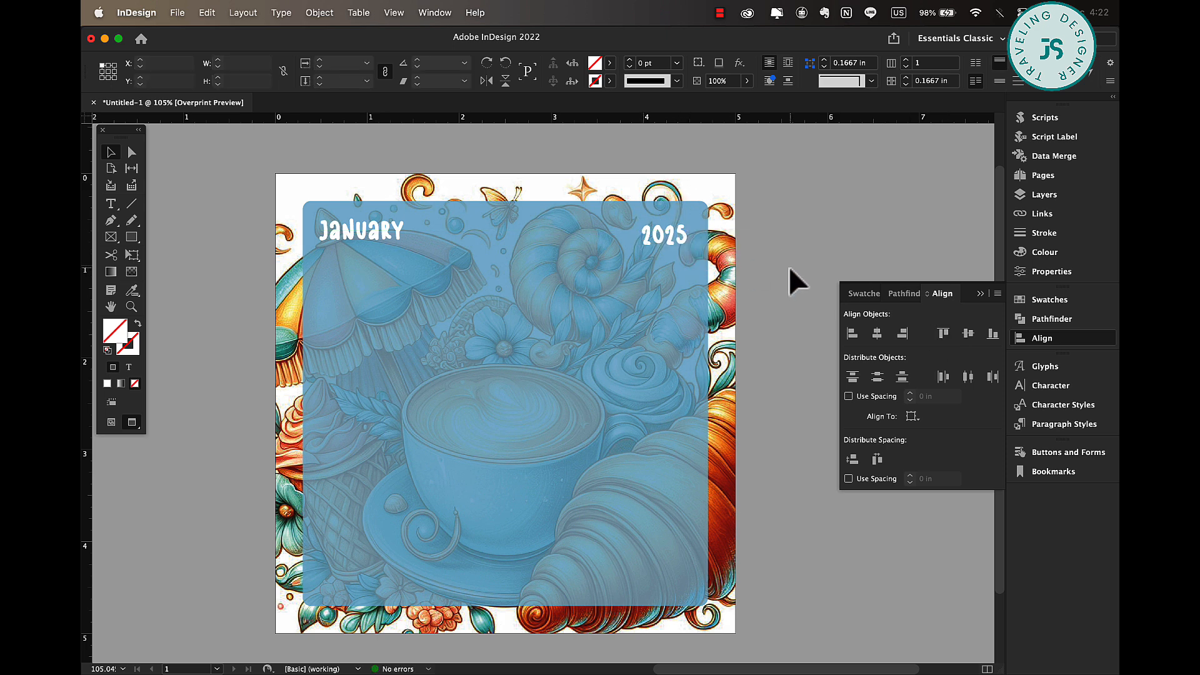
Step: Draw a text frame across the blue square below the month and year as a calendar holder, and run the calendarWizard.js script
{"action": "left_click", "coordinate": [112, 204]}
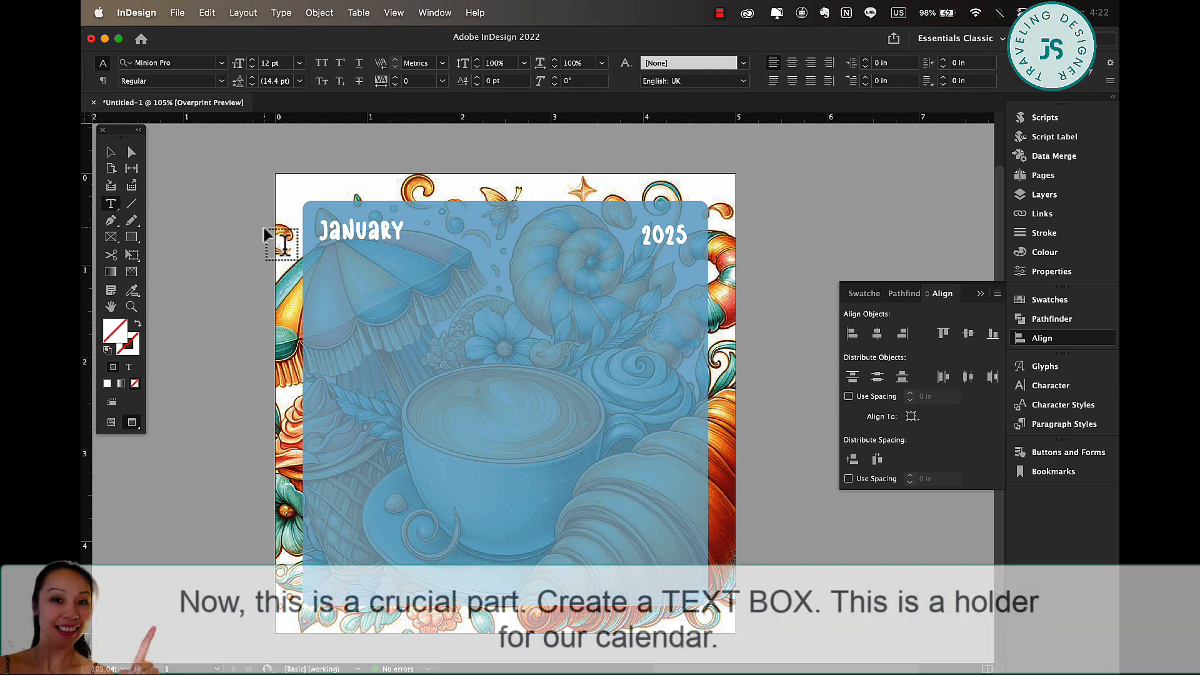
{"action": "left_click_drag", "start_coordinate": [319, 253], "coordinate": [689, 591]}
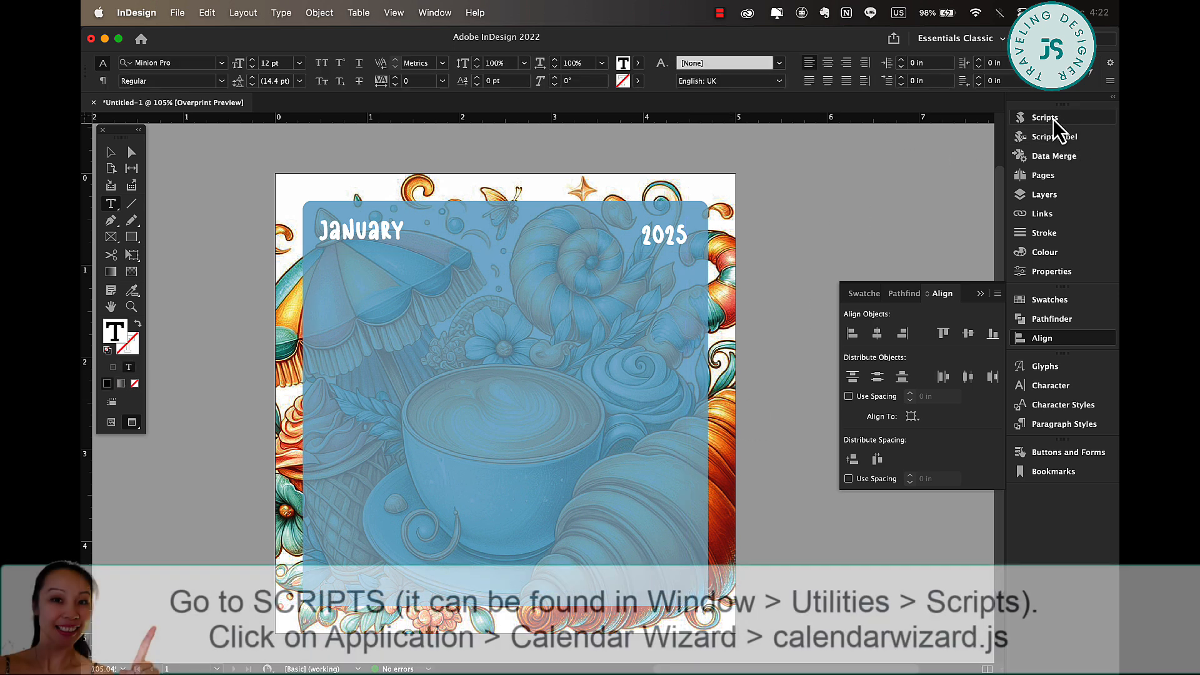
{"action": "left_click", "coordinate": [1050, 119]}
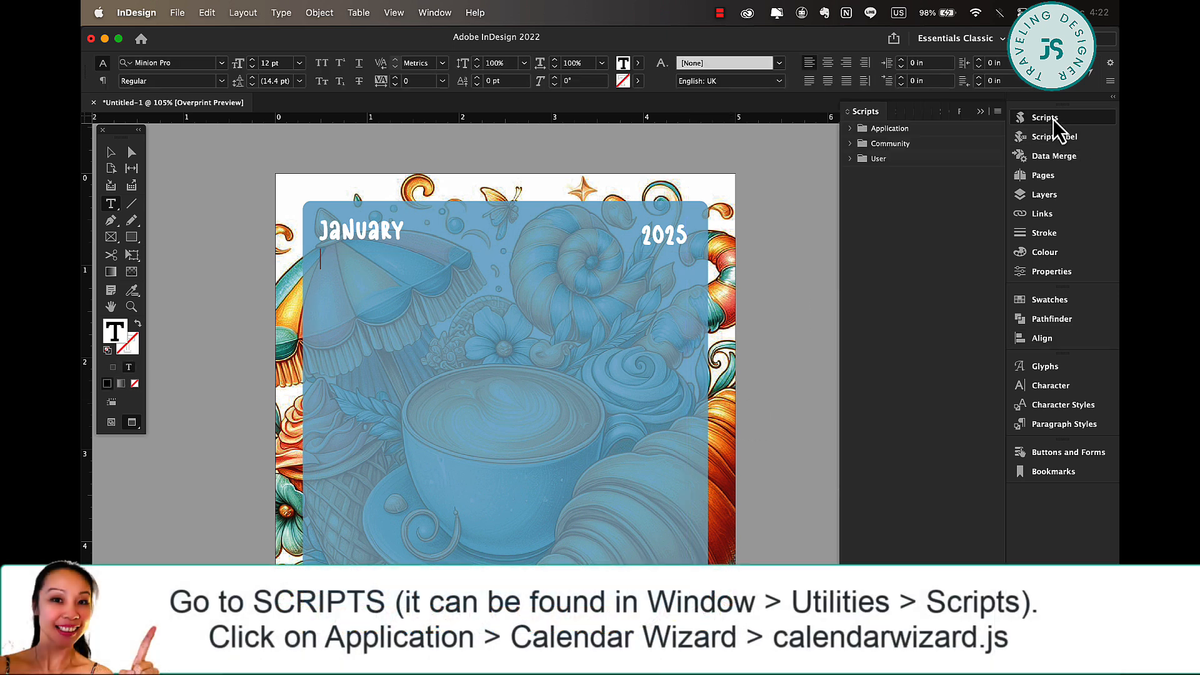
{"action": "left_click", "coordinate": [851, 130]}
{"action": "left_click", "coordinate": [849, 159]}
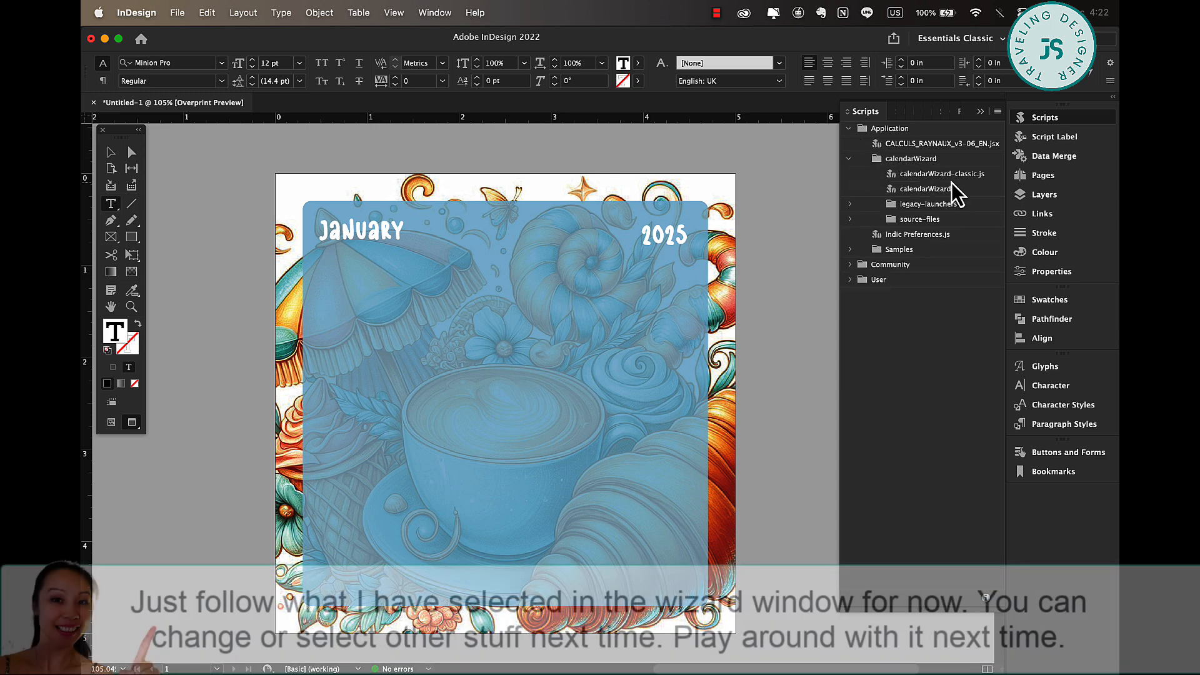
{"action": "left_click", "coordinate": [944, 191]}
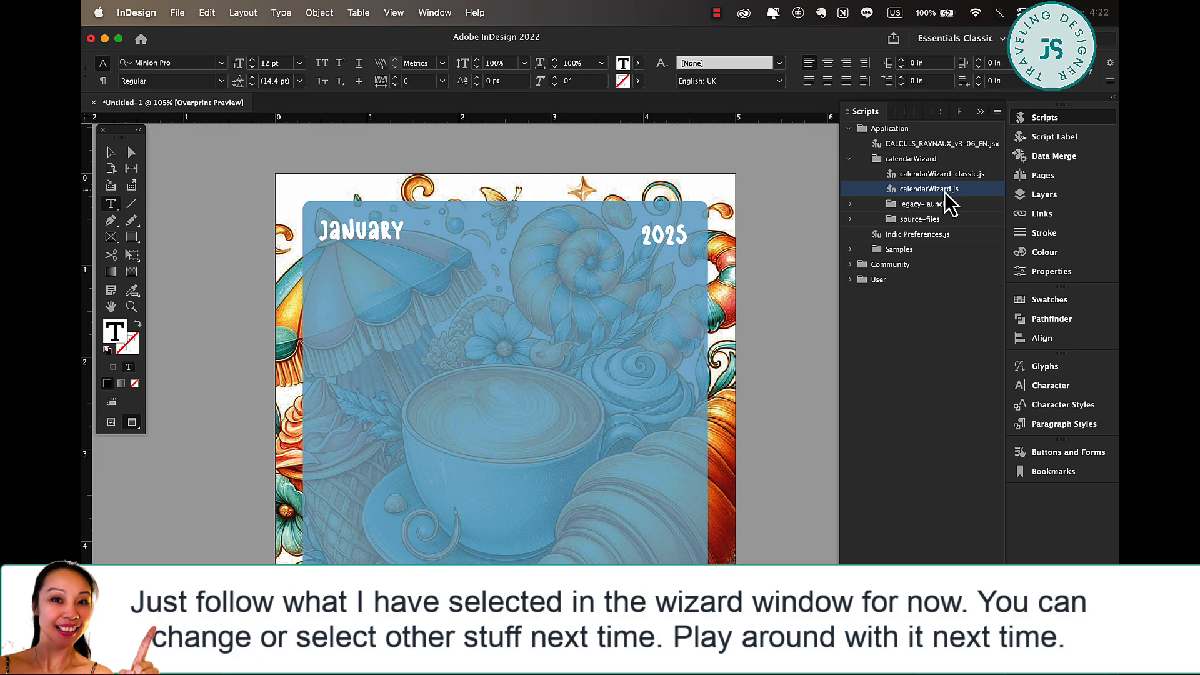
{"action": "double_click", "coordinate": [944, 191]}
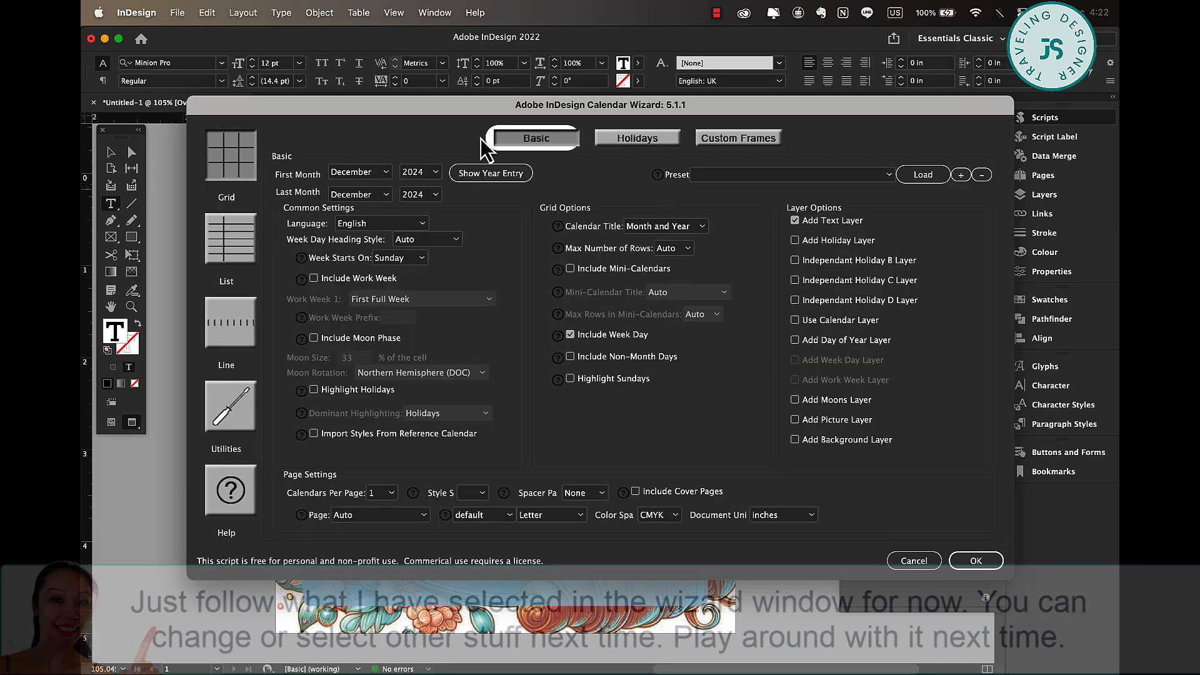
Step: Set both the first and the last month of the calendar to January 2025
{"action": "left_click", "coordinate": [385, 175]}
{"action": "left_click", "coordinate": [365, 192]}
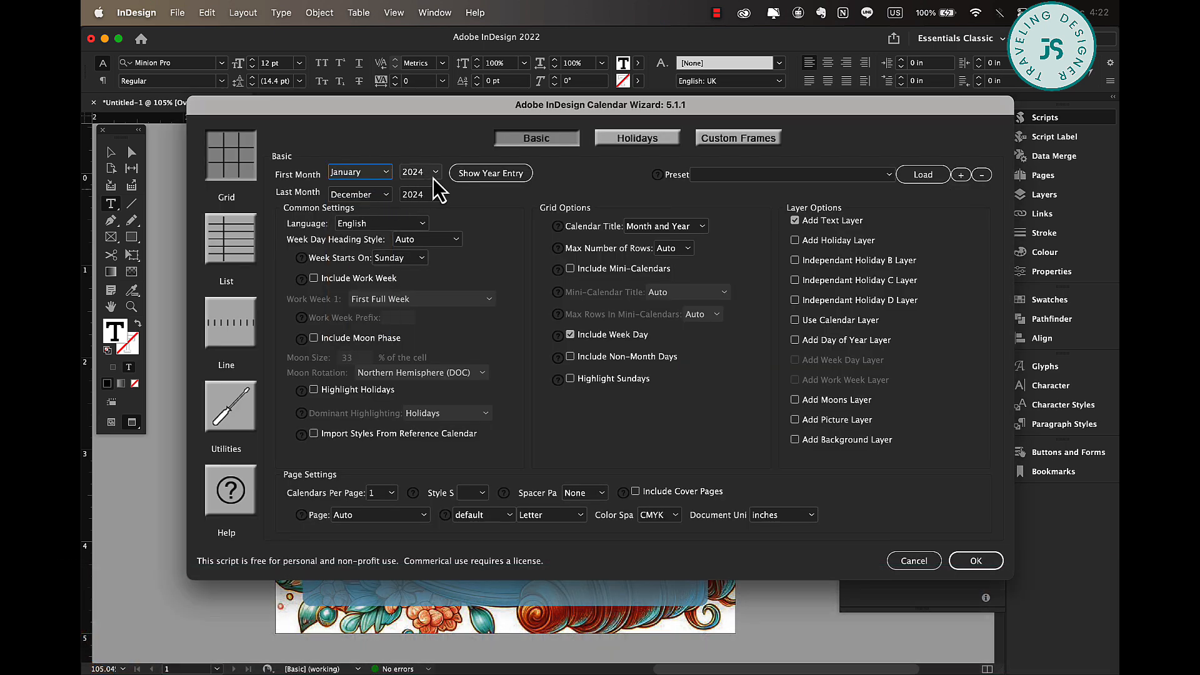
{"action": "left_click", "coordinate": [436, 178]}
{"action": "left_click", "coordinate": [428, 306]}
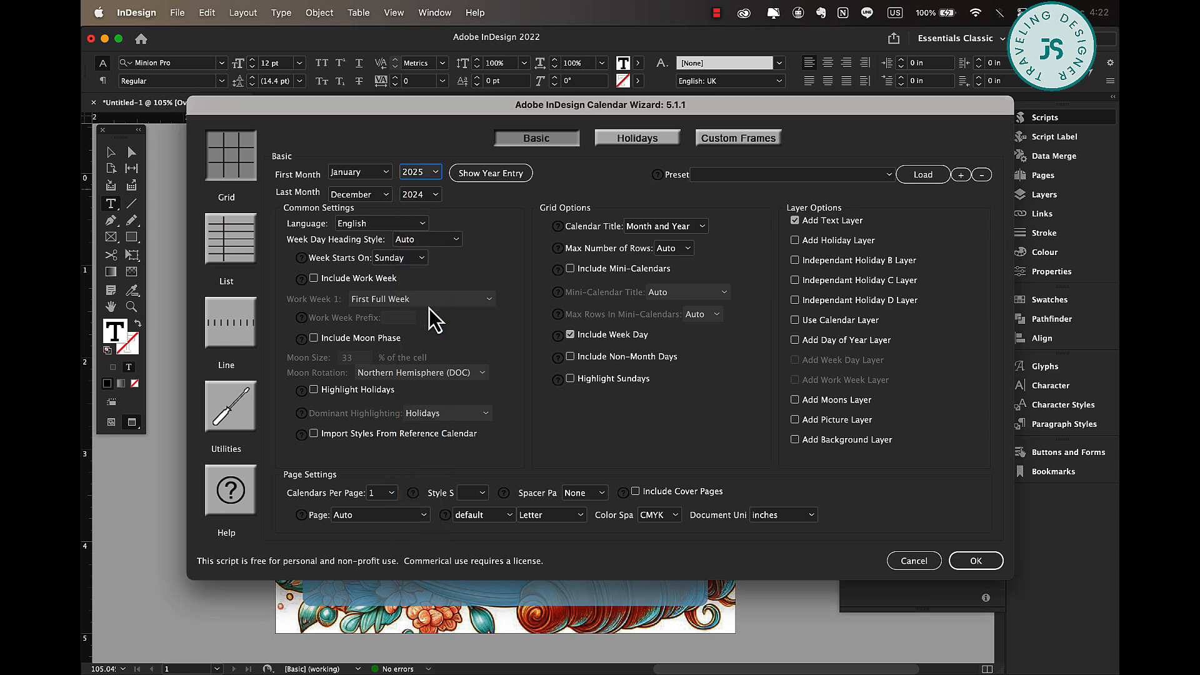
{"action": "left_click", "coordinate": [376, 196]}
{"action": "left_click", "coordinate": [372, 211]}
{"action": "left_click", "coordinate": [435, 195]}
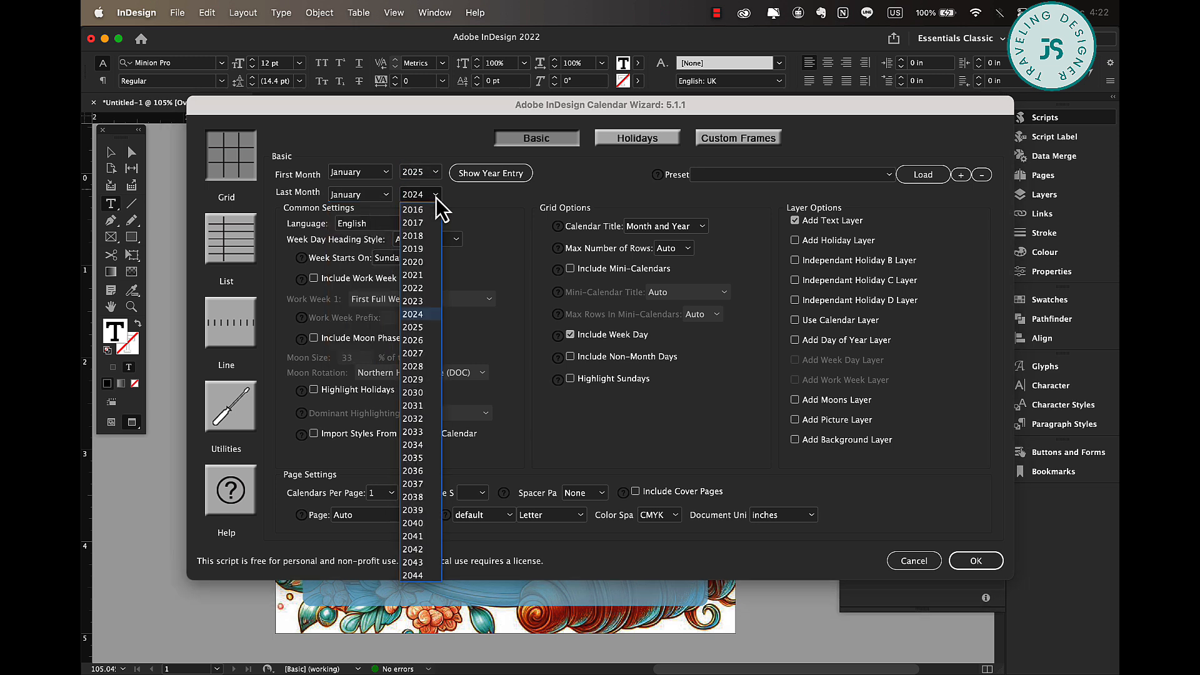
{"action": "left_click", "coordinate": [425, 333]}
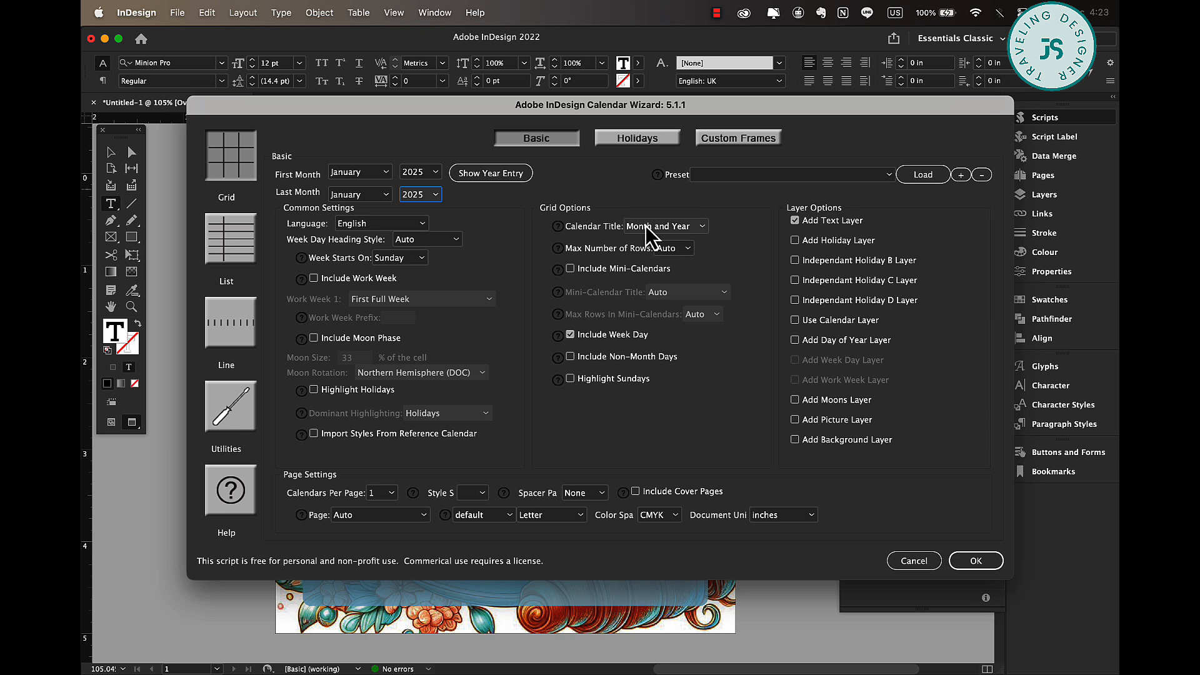
Step: Set the calendar title to Exclude and turn off the added text layer
{"action": "left_click", "coordinate": [700, 227]}
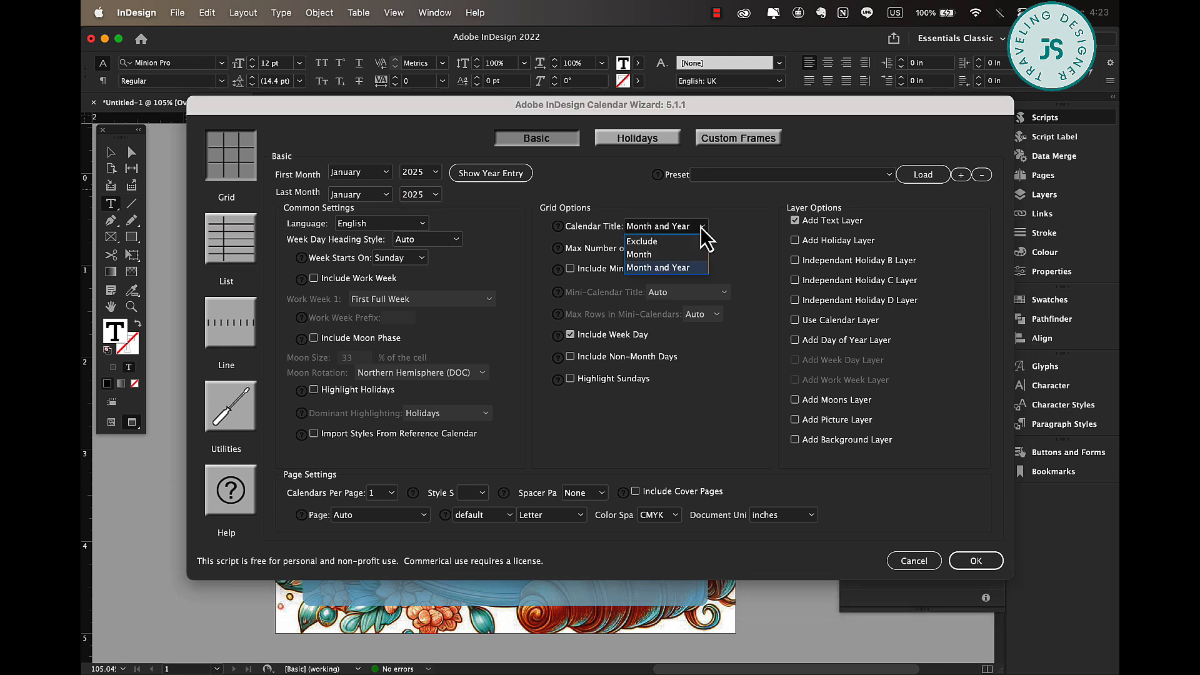
{"action": "left_click", "coordinate": [652, 243]}
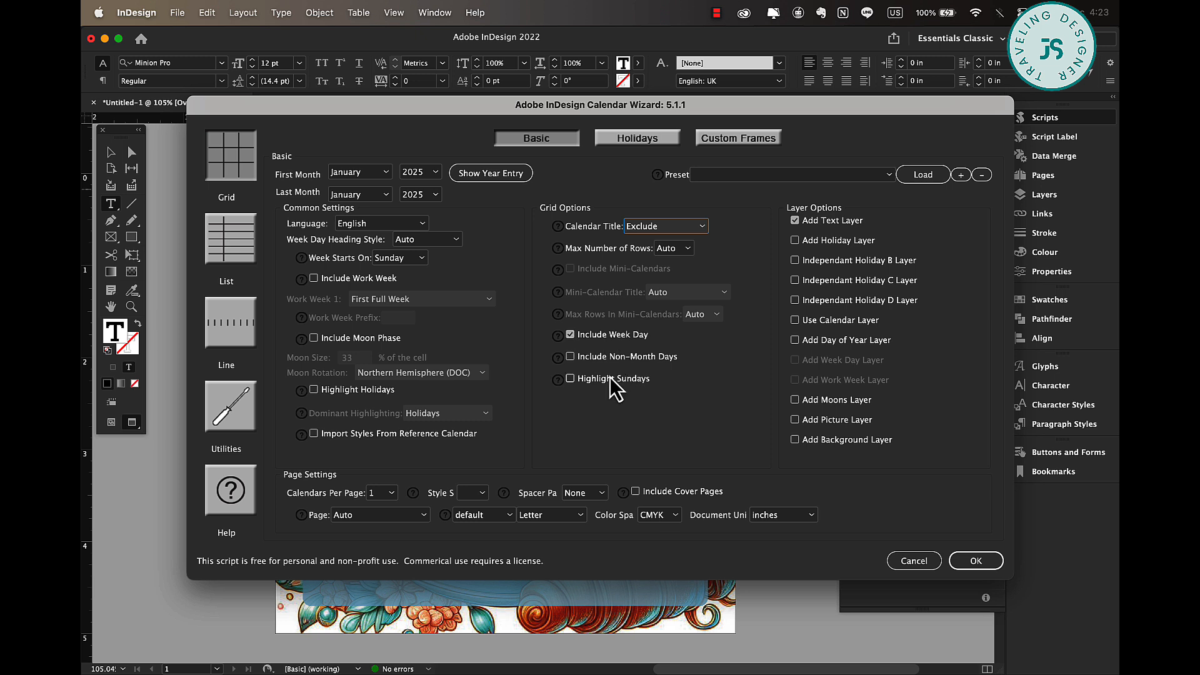
{"action": "left_click", "coordinate": [794, 221]}
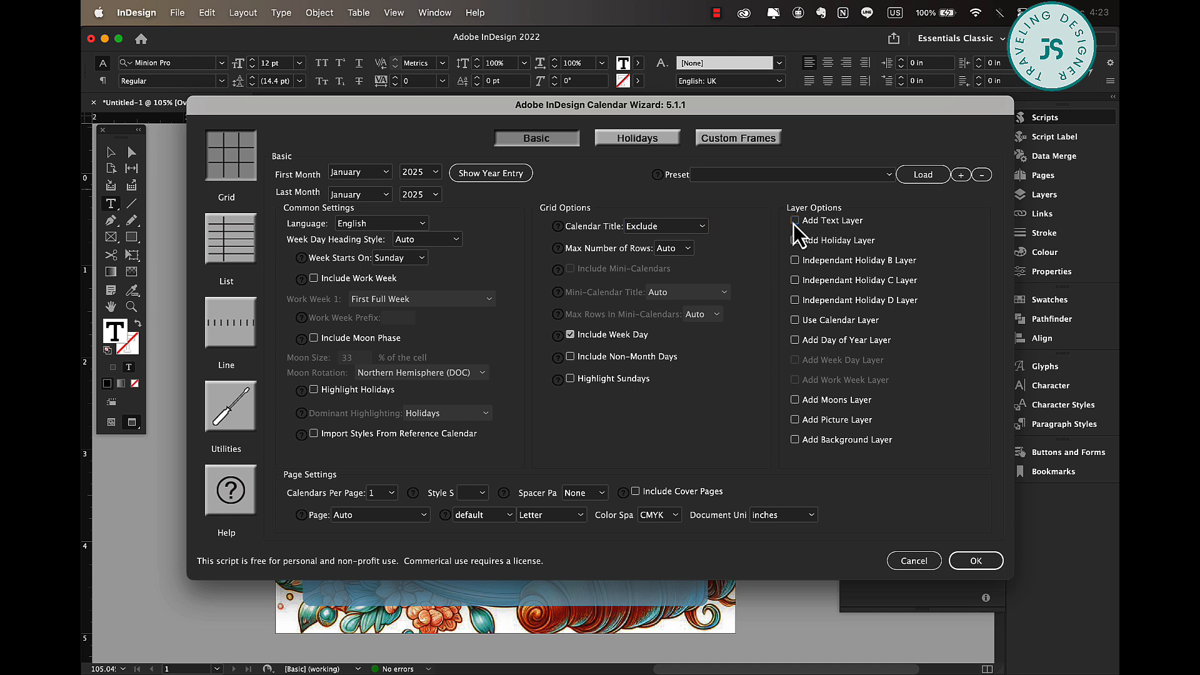
Step: Keep the week starting on Sunday and set the week day heading style to Mid: Sun
{"action": "left_click", "coordinate": [400, 258]}
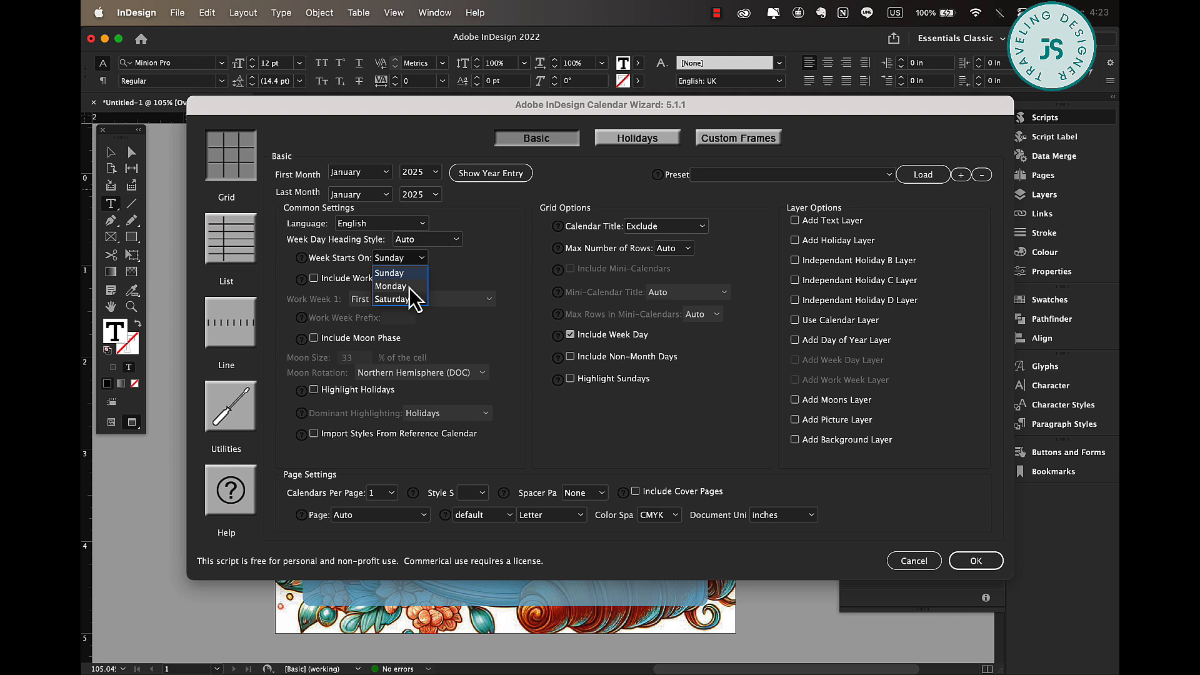
{"action": "left_click", "coordinate": [418, 275]}
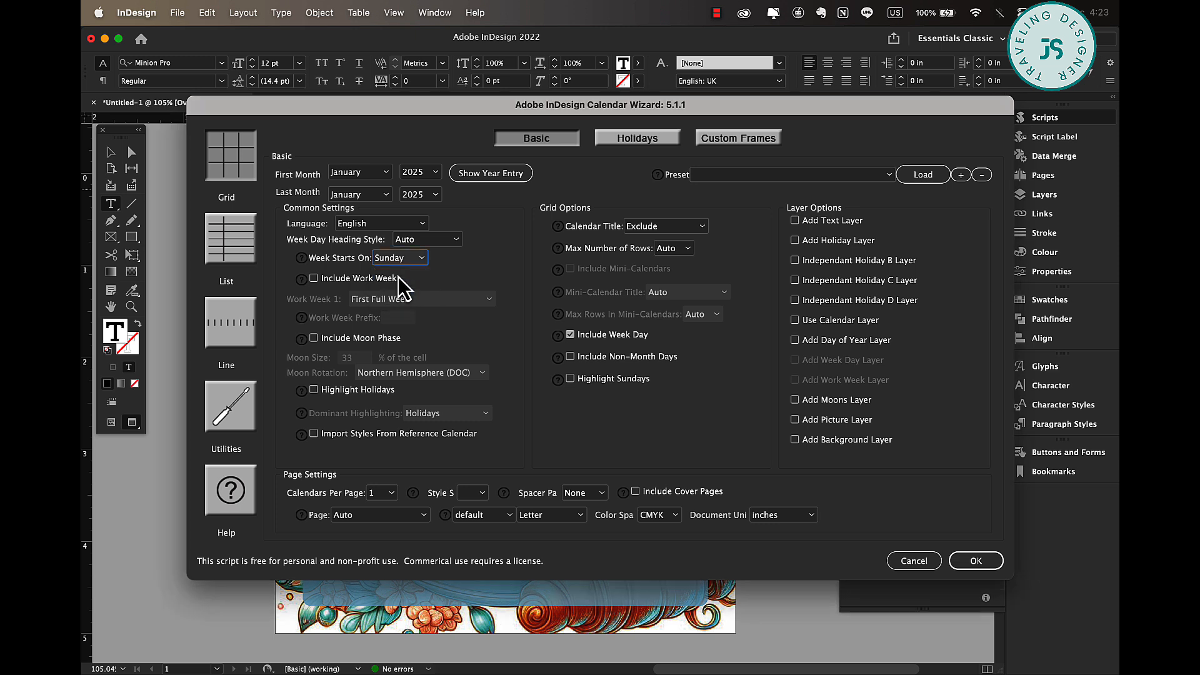
{"action": "left_click", "coordinate": [434, 243]}
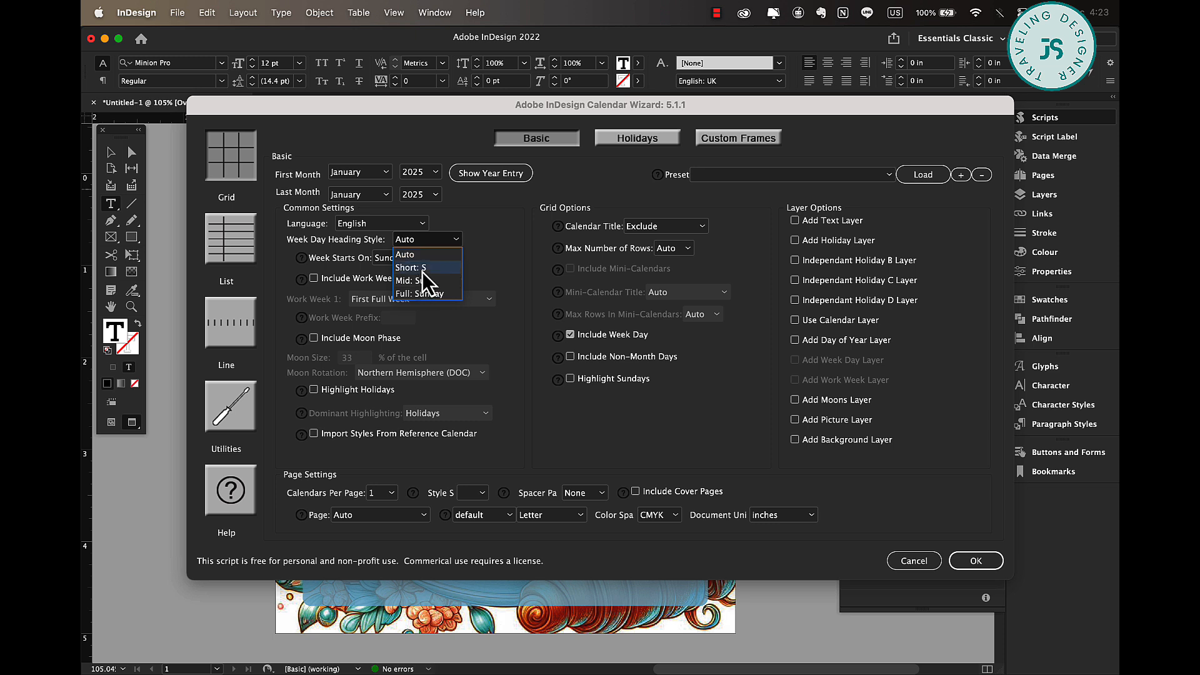
{"action": "left_click", "coordinate": [418, 268]}
{"action": "left_click", "coordinate": [431, 242]}
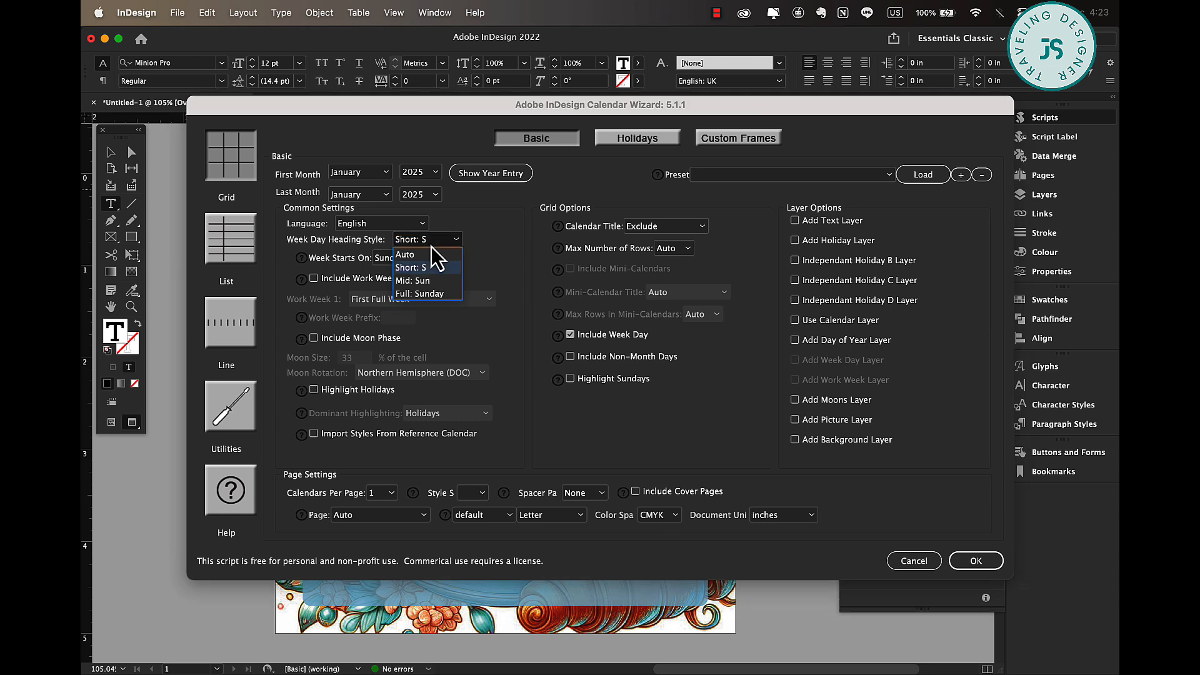
{"action": "left_click", "coordinate": [421, 285]}
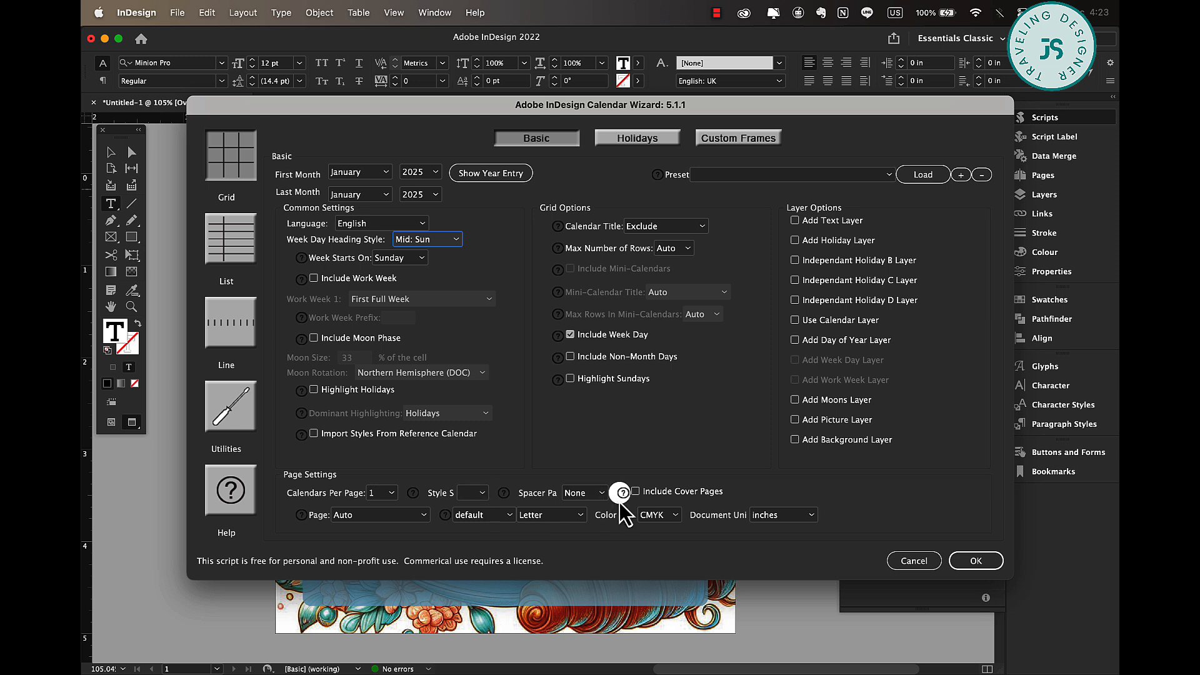
Step: Set the calendar's page option to Current Text Frame and generate the calendar
{"action": "left_click", "coordinate": [351, 516]}
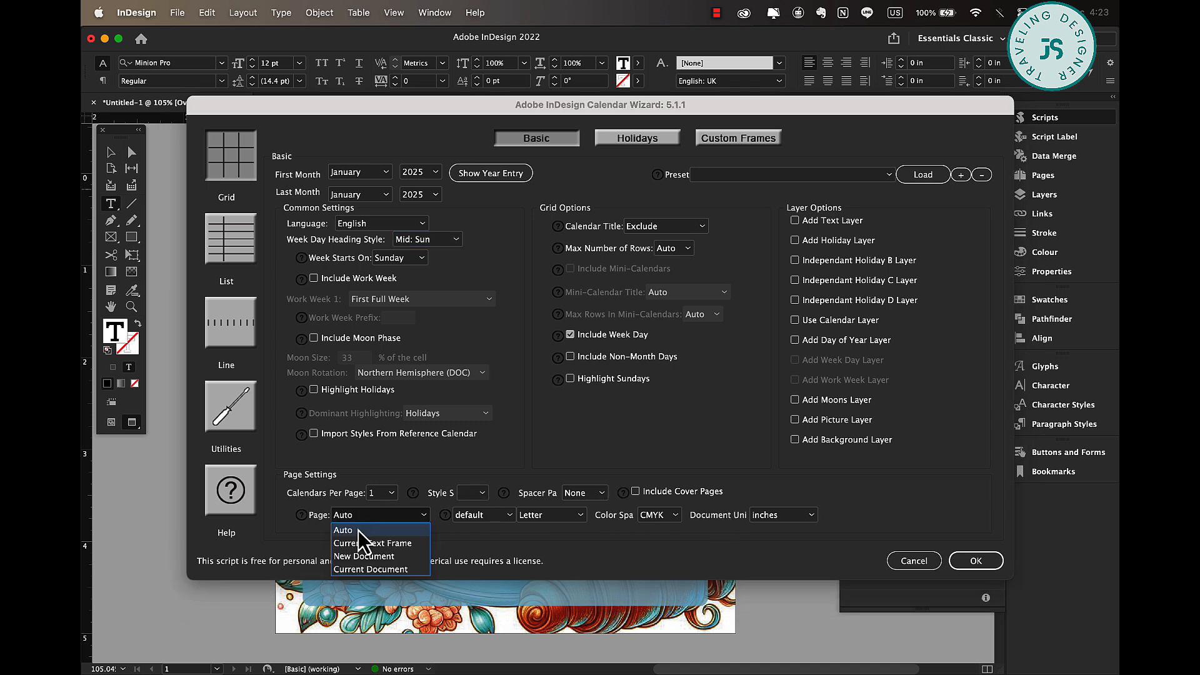
{"action": "left_click", "coordinate": [388, 548]}
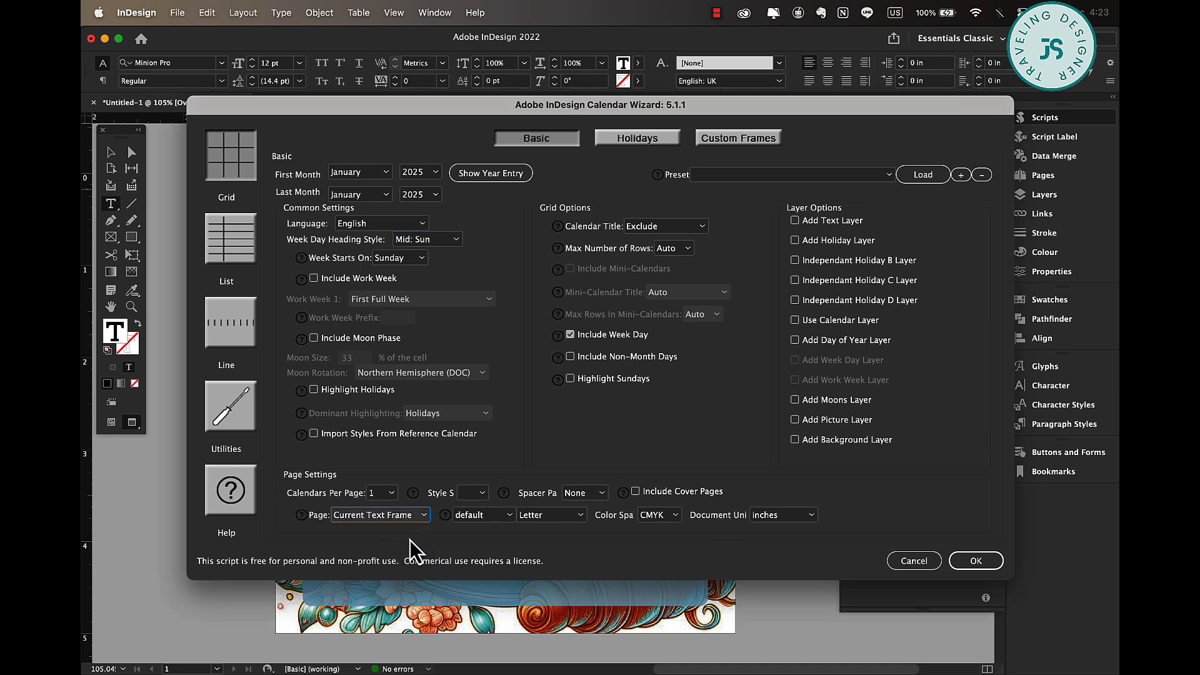
{"action": "left_click", "coordinate": [977, 562]}
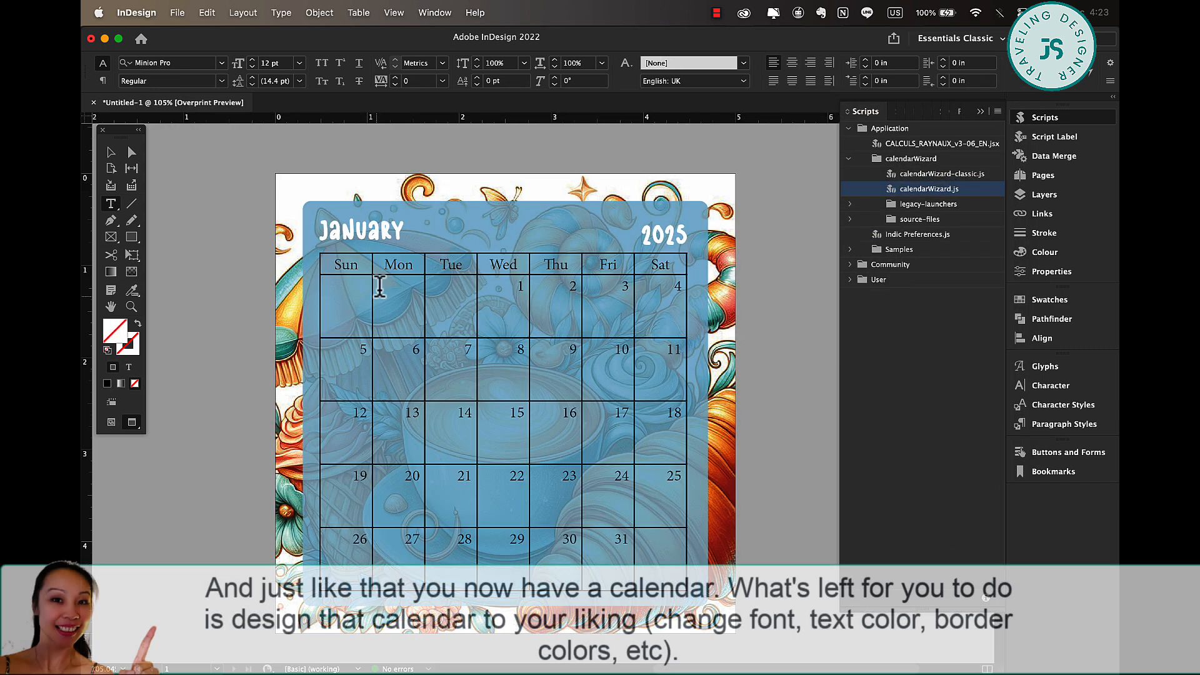
Step: Select the entire calendar table and set its cell border colour to [Paper]
{"action": "left_click", "coordinate": [315, 248]}
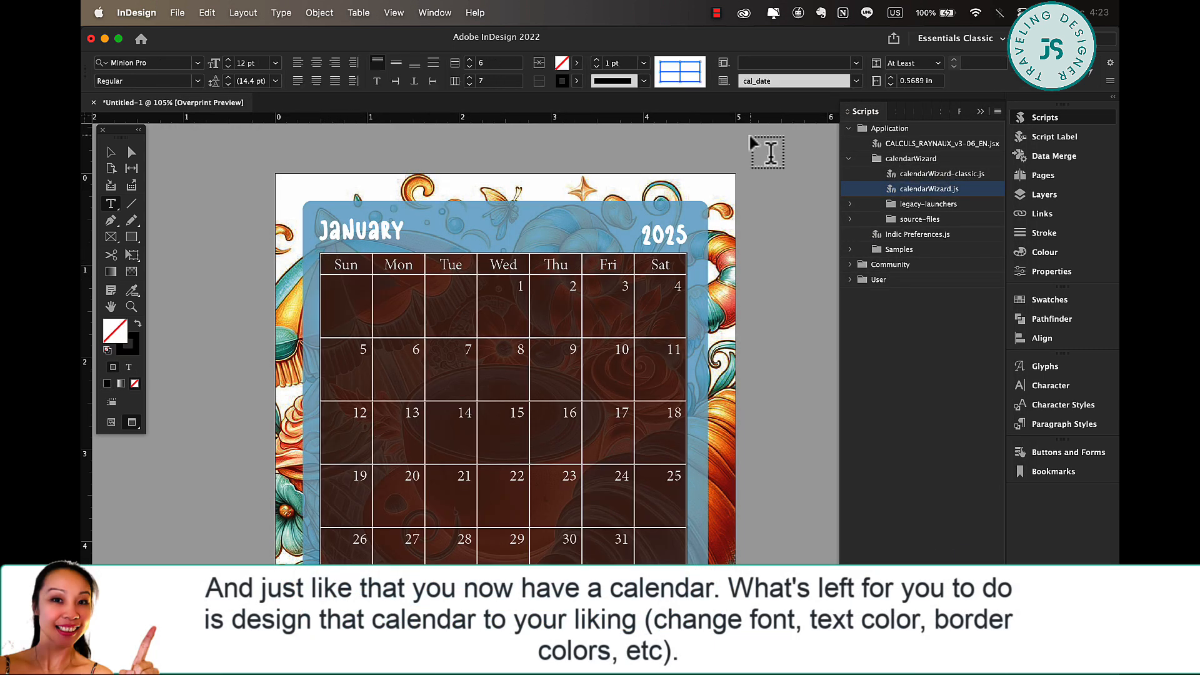
{"action": "left_click", "coordinate": [576, 80]}
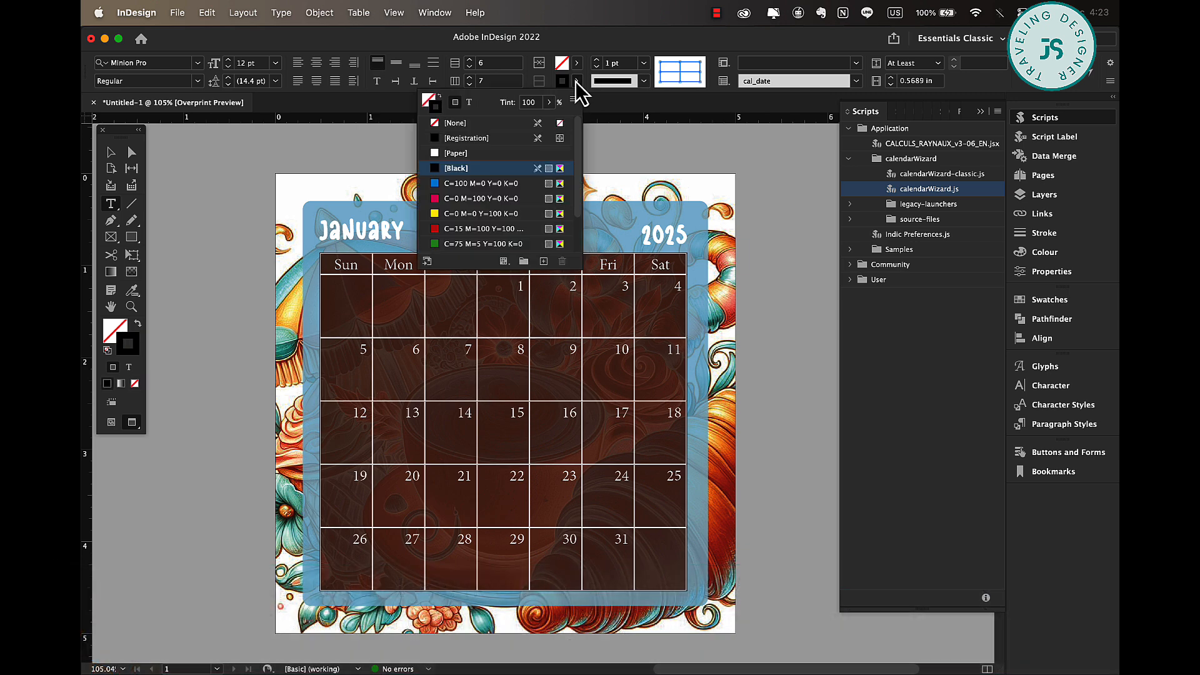
{"action": "left_click", "coordinate": [455, 153]}
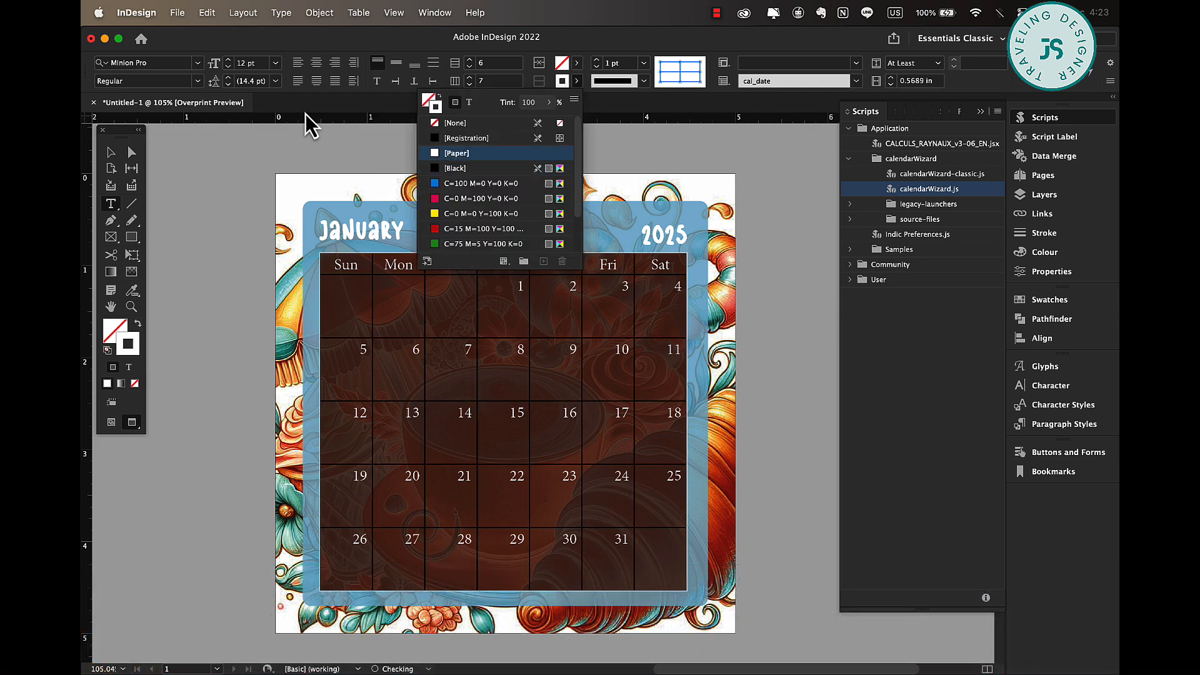
Step: Set the calendar table's font to Ameri Brian Sans and its size to 7 pt
{"action": "left_click", "coordinate": [198, 63]}
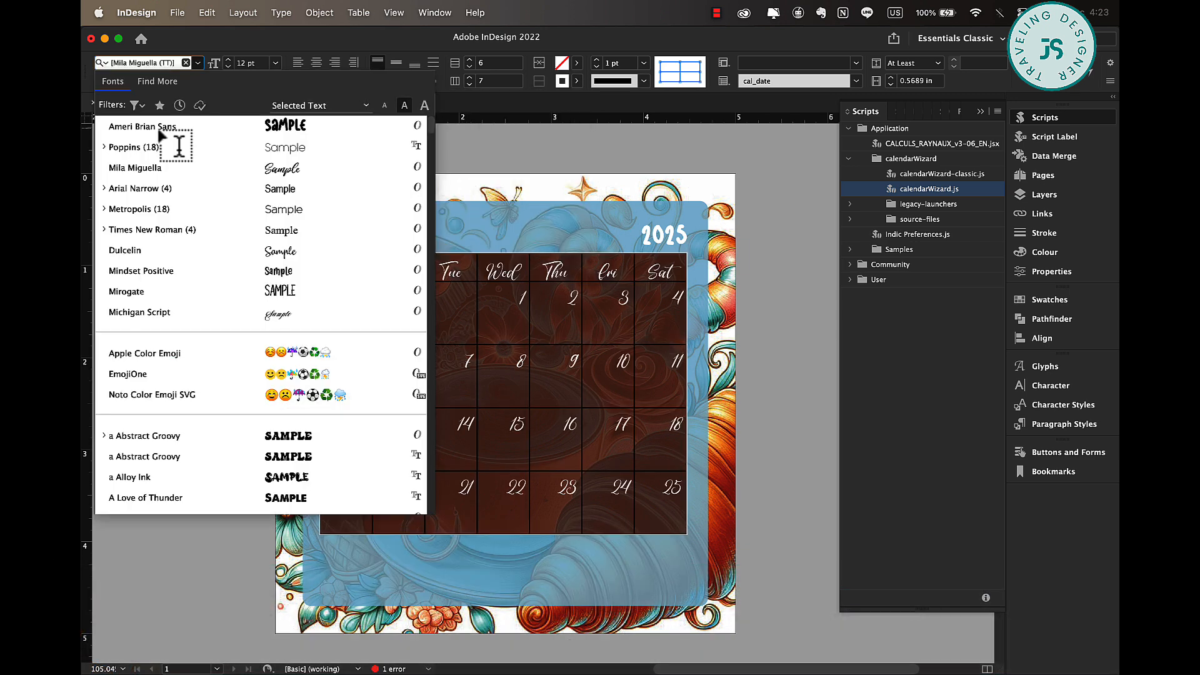
{"action": "left_click", "coordinate": [157, 127]}
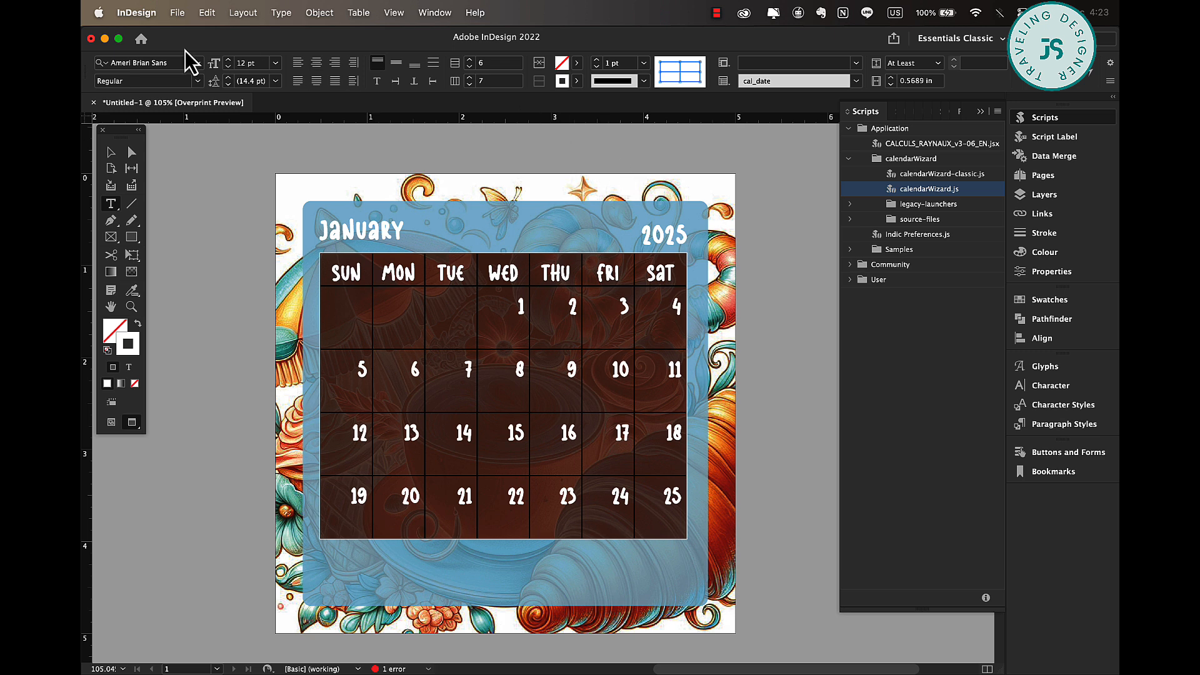
{"action": "left_click", "coordinate": [229, 67]}
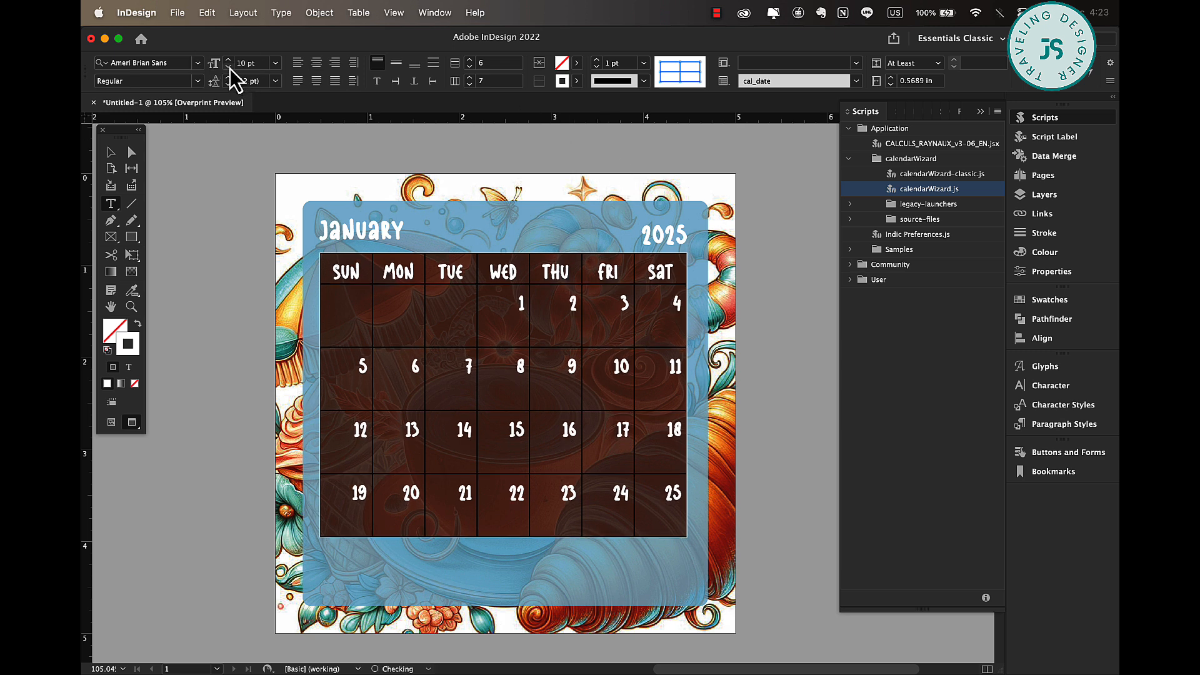
{"action": "left_click", "coordinate": [228, 67]}
{"action": "left_click", "coordinate": [228, 67]}
{"action": "left_click", "coordinate": [228, 66]}
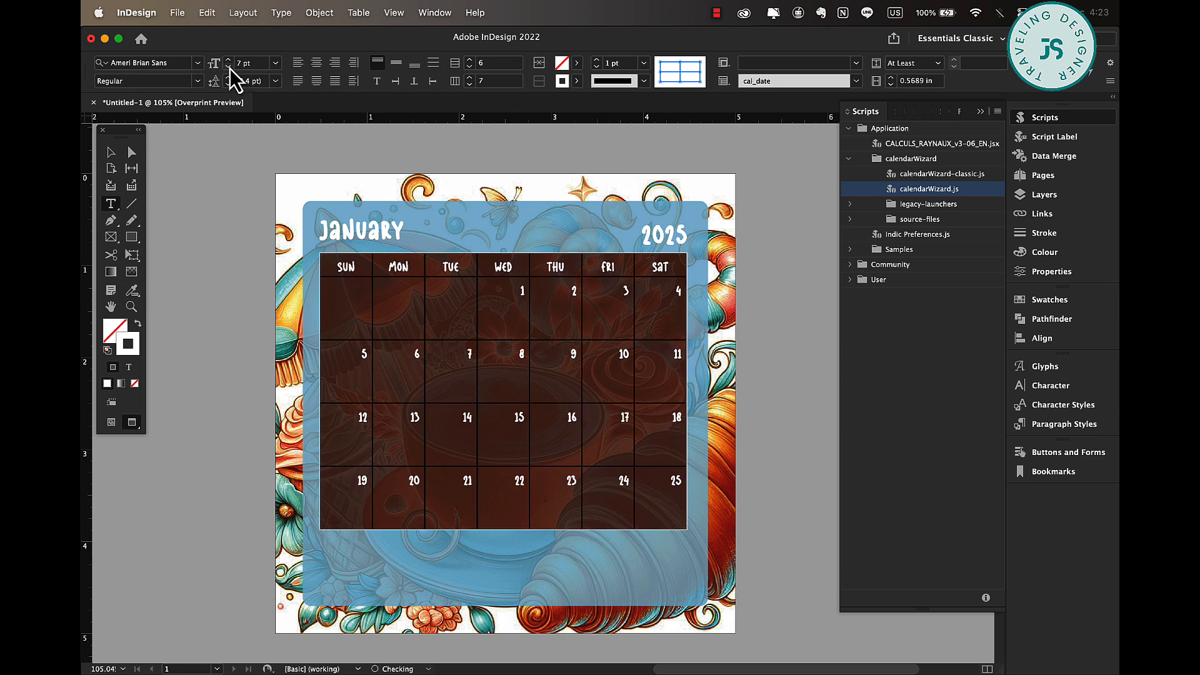
Step: Distribute the five date rows evenly, using the Wednesday column cells from 1 to 29
{"action": "left_click_drag", "start_coordinate": [509, 529], "coordinate": [516, 320]}
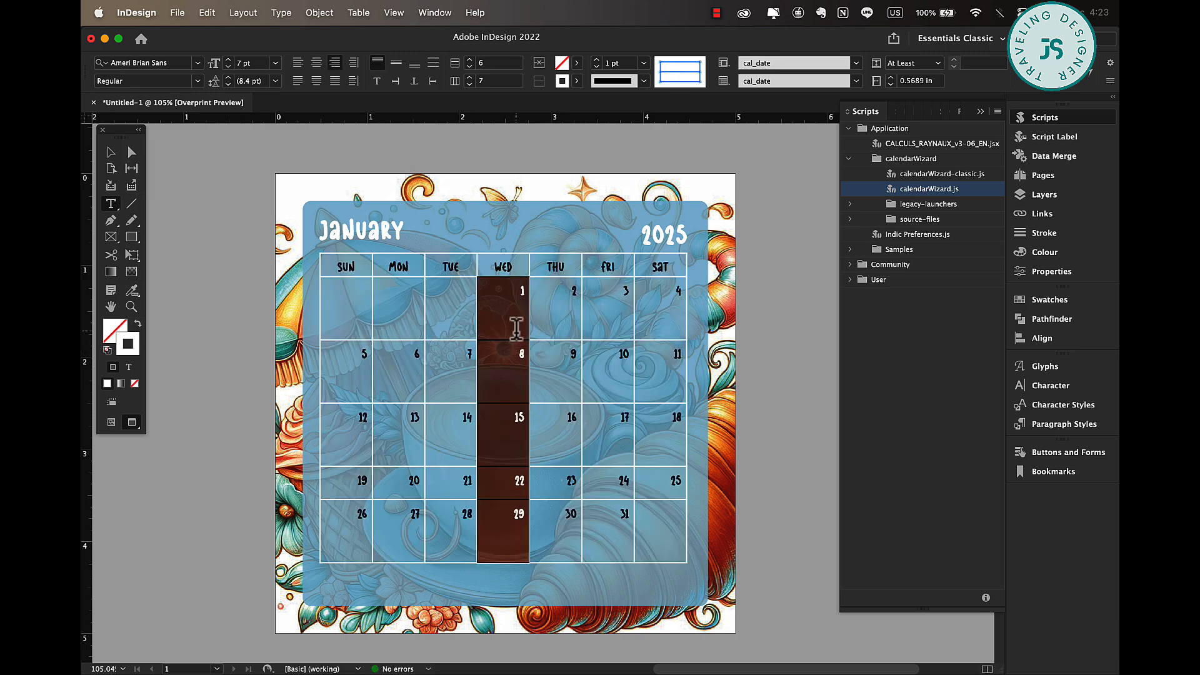
{"action": "right_click", "coordinate": [525, 340]}
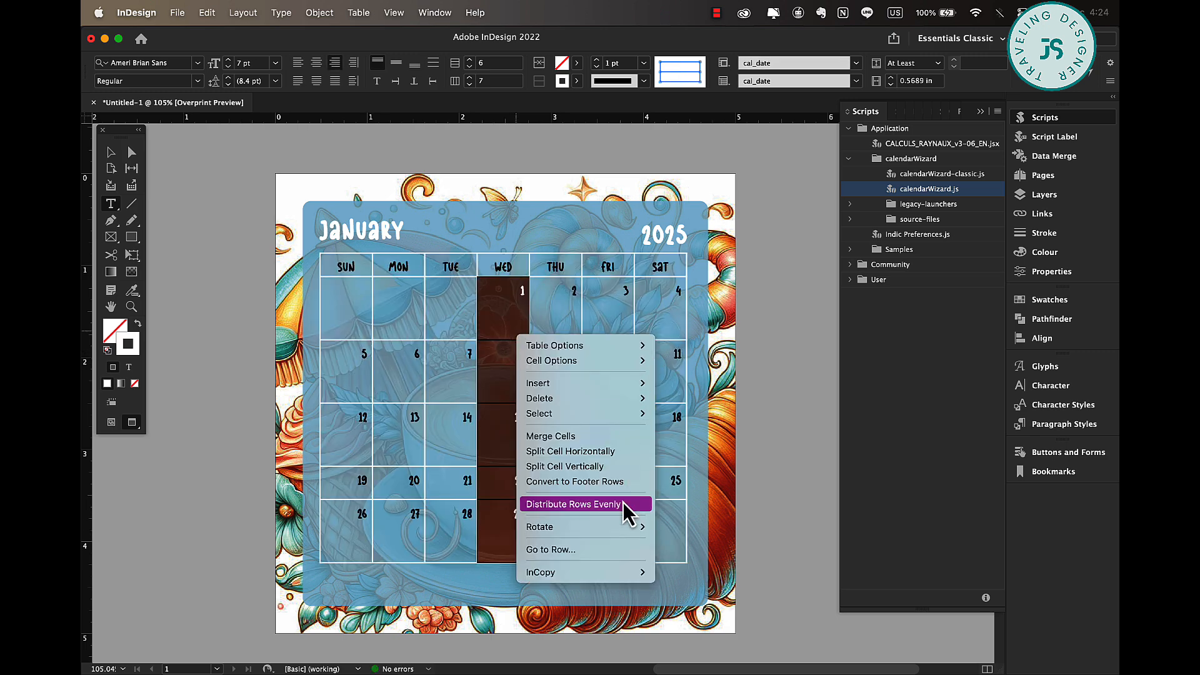
{"action": "left_click", "coordinate": [623, 504]}
{"action": "left_click", "coordinate": [517, 335]}
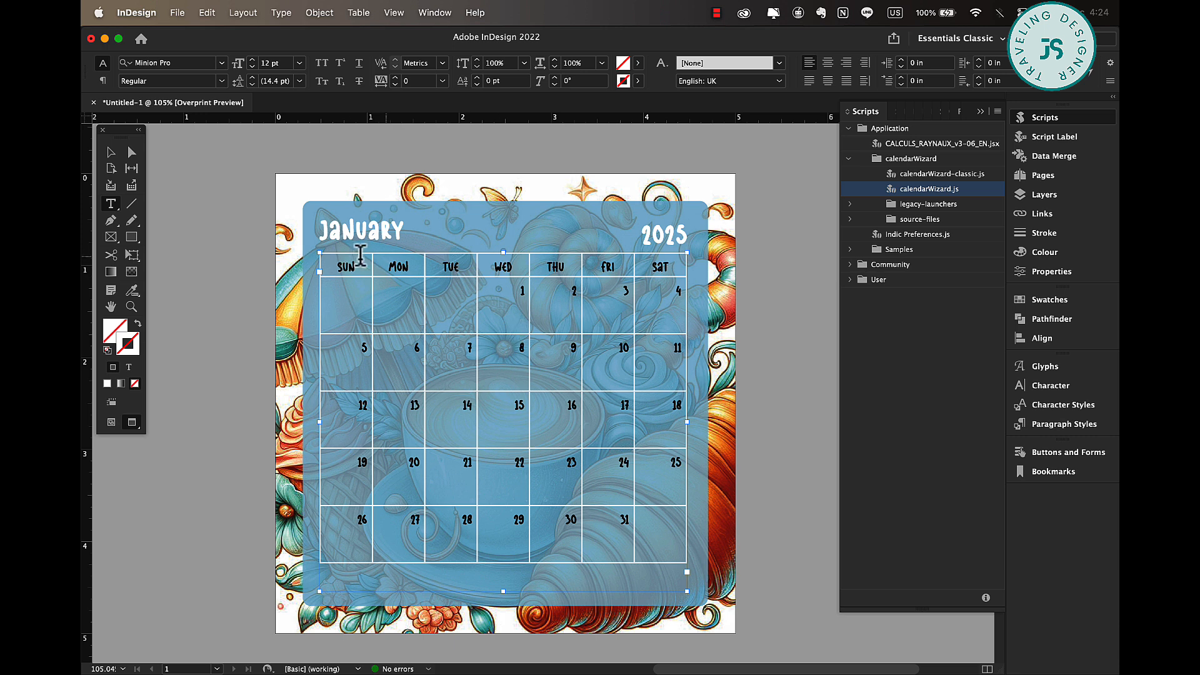
Step: Fill the weekday heading row of the calendar table with [Paper]
{"action": "left_click", "coordinate": [309, 267]}
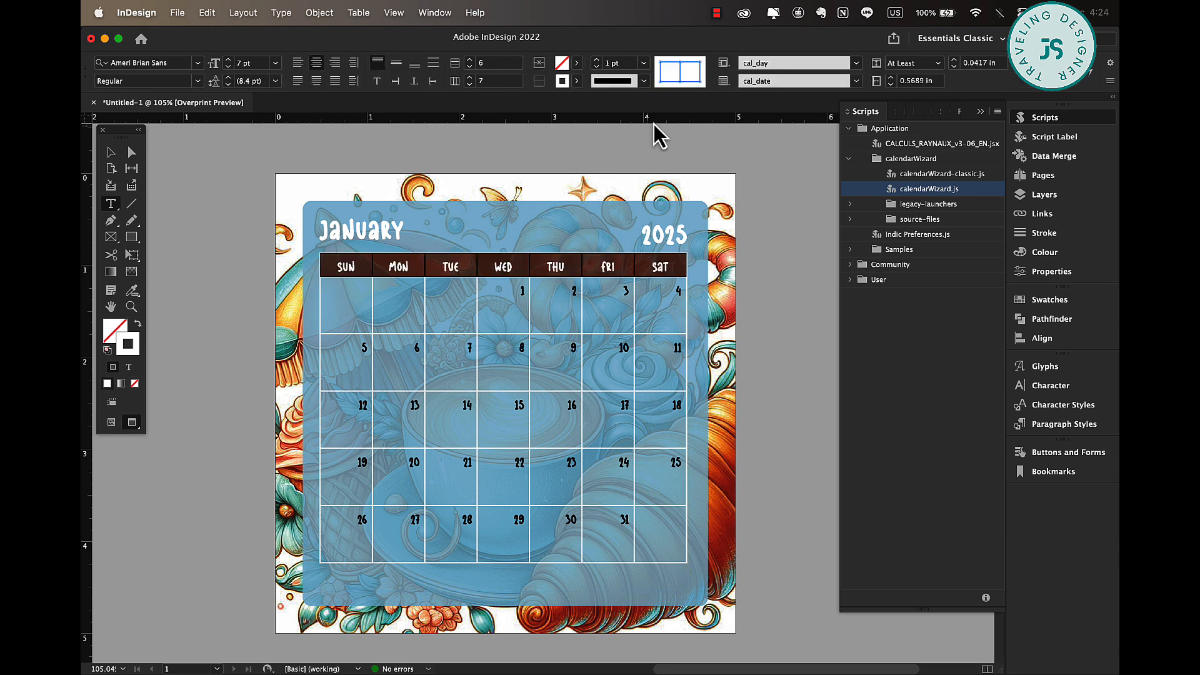
{"action": "left_click", "coordinate": [576, 63]}
{"action": "left_click", "coordinate": [458, 136]}
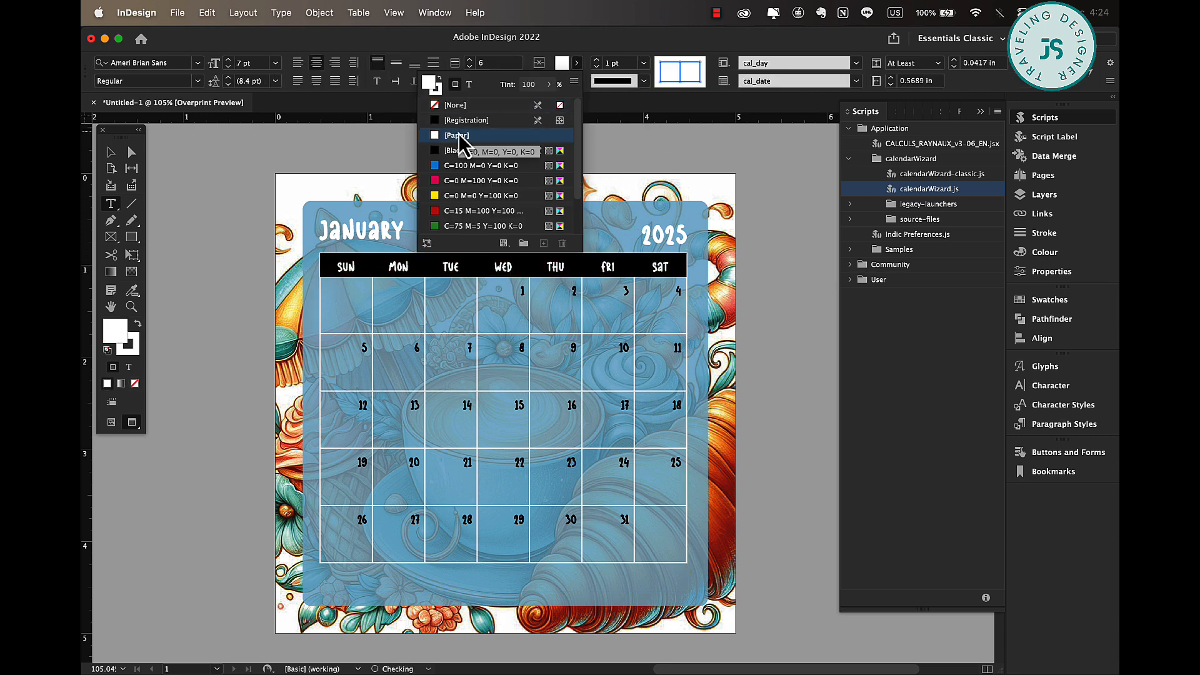
{"action": "left_click", "coordinate": [404, 329]}
Step: Extend the calendar's last row down to the text frame's lower edge and distribute the date rows evenly
{"action": "left_click", "coordinate": [112, 152]}
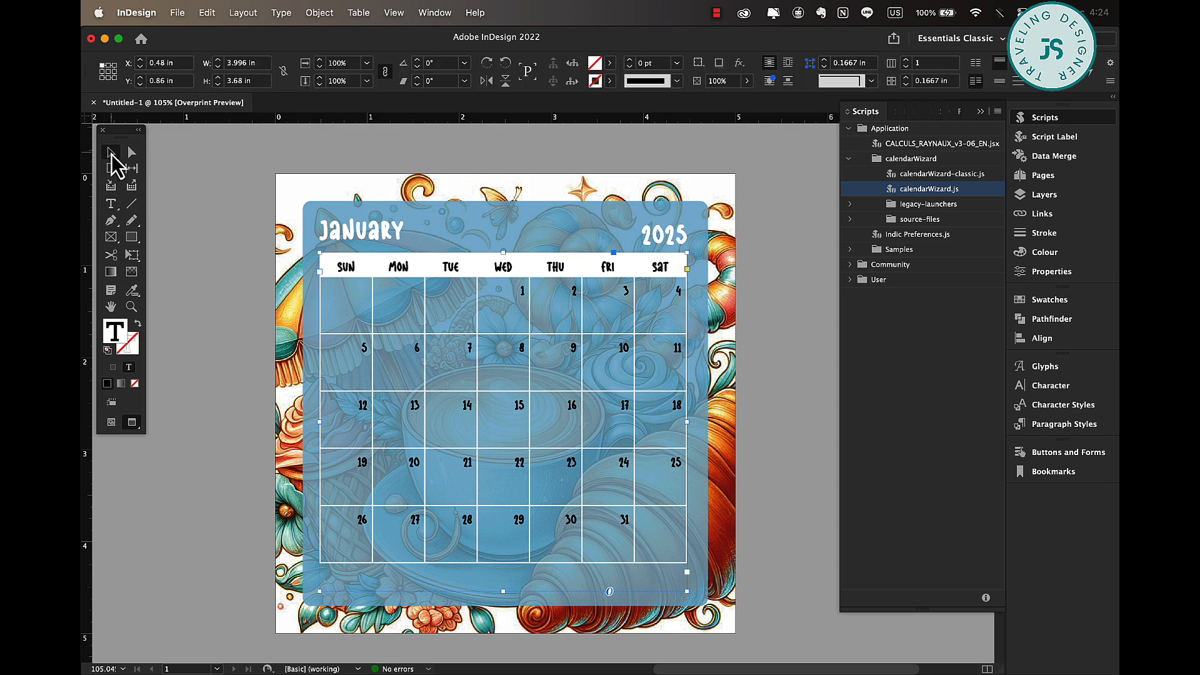
{"action": "double_click", "coordinate": [531, 584]}
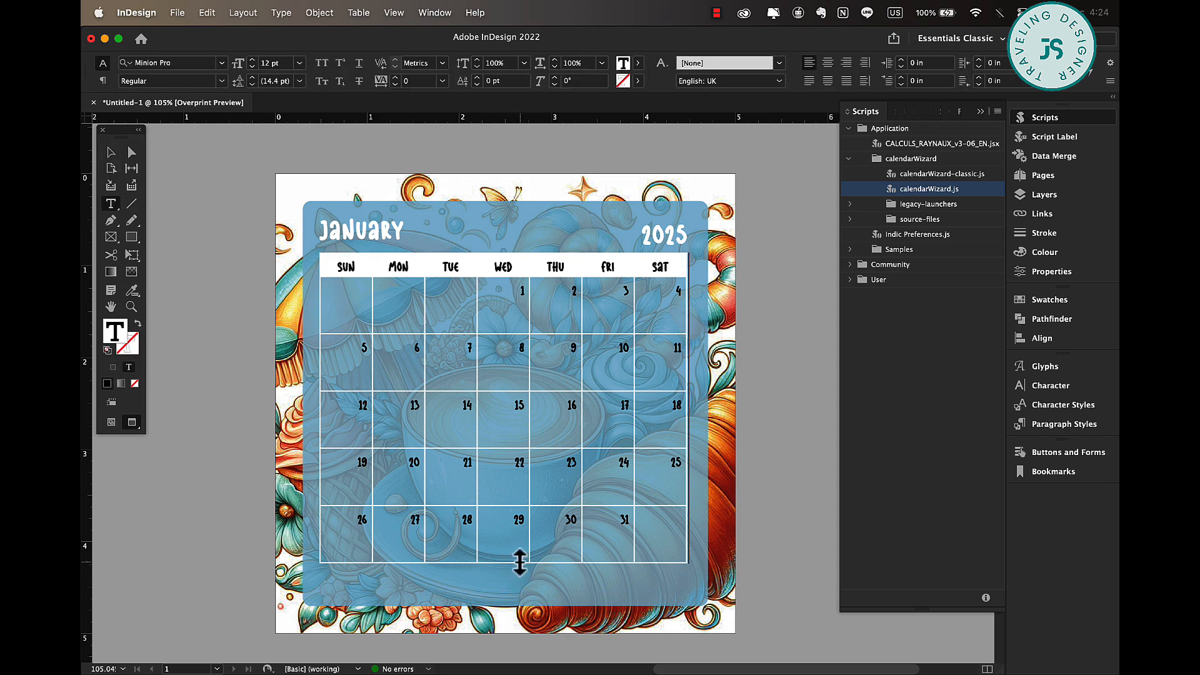
{"action": "left_click_drag", "start_coordinate": [519, 562], "coordinate": [519, 589]}
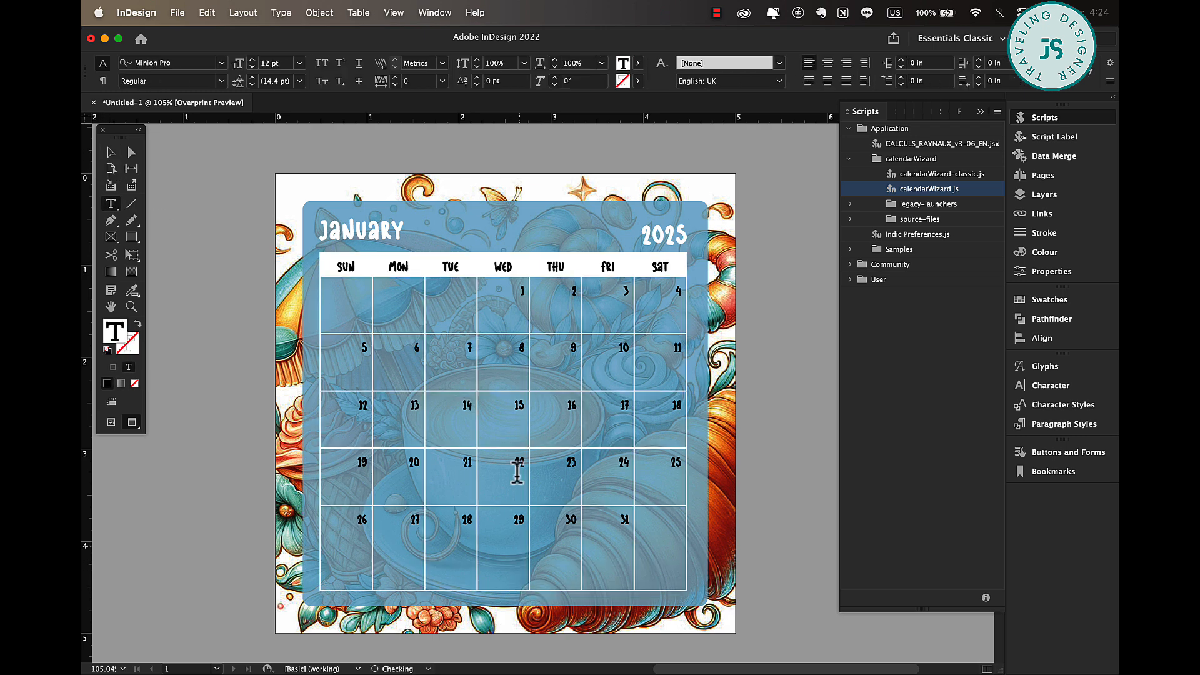
{"action": "left_click_drag", "start_coordinate": [503, 300], "coordinate": [509, 550]}
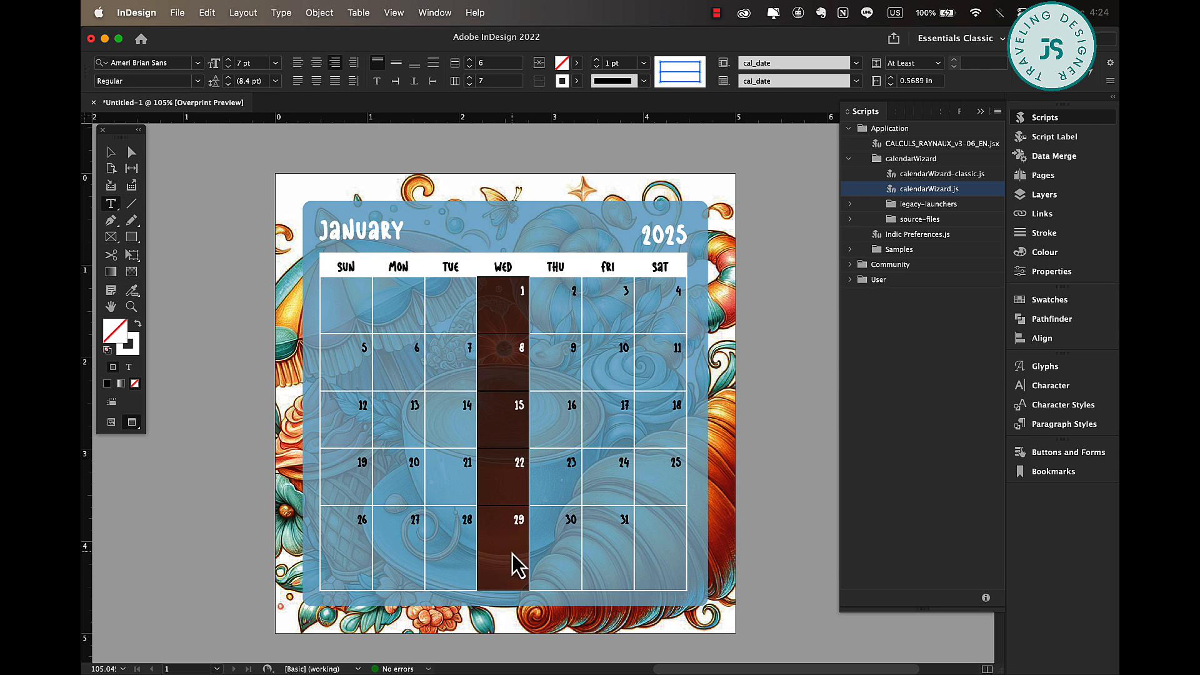
{"action": "right_click", "coordinate": [511, 554]}
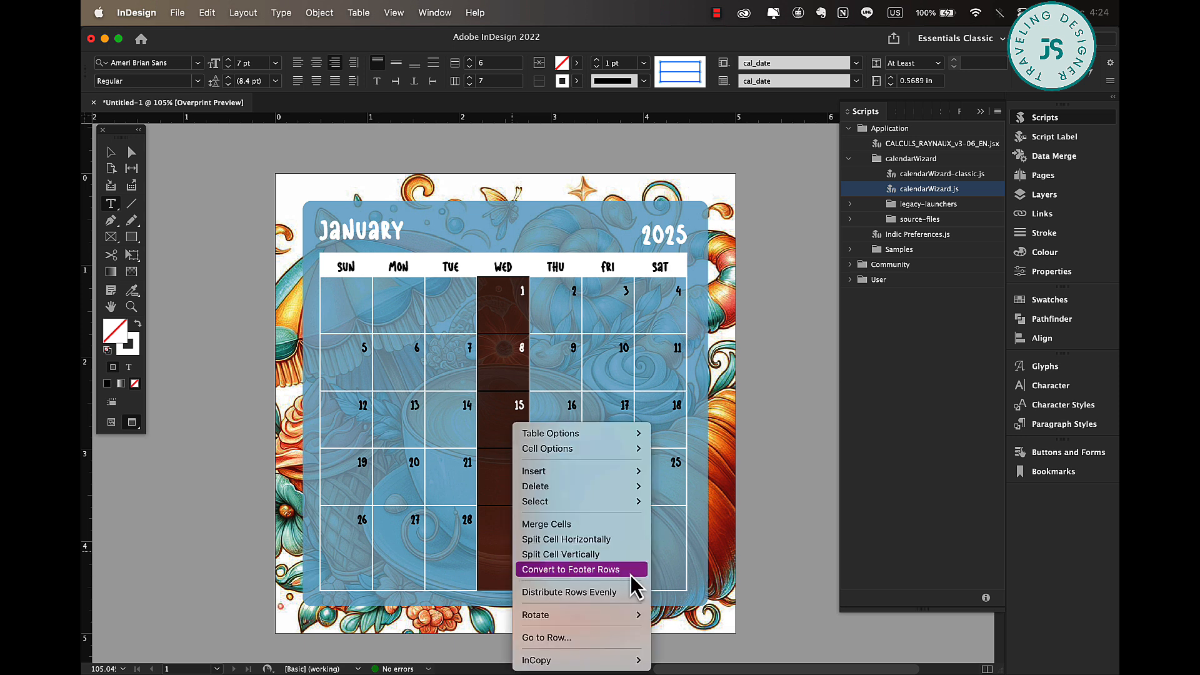
{"action": "left_click", "coordinate": [588, 592]}
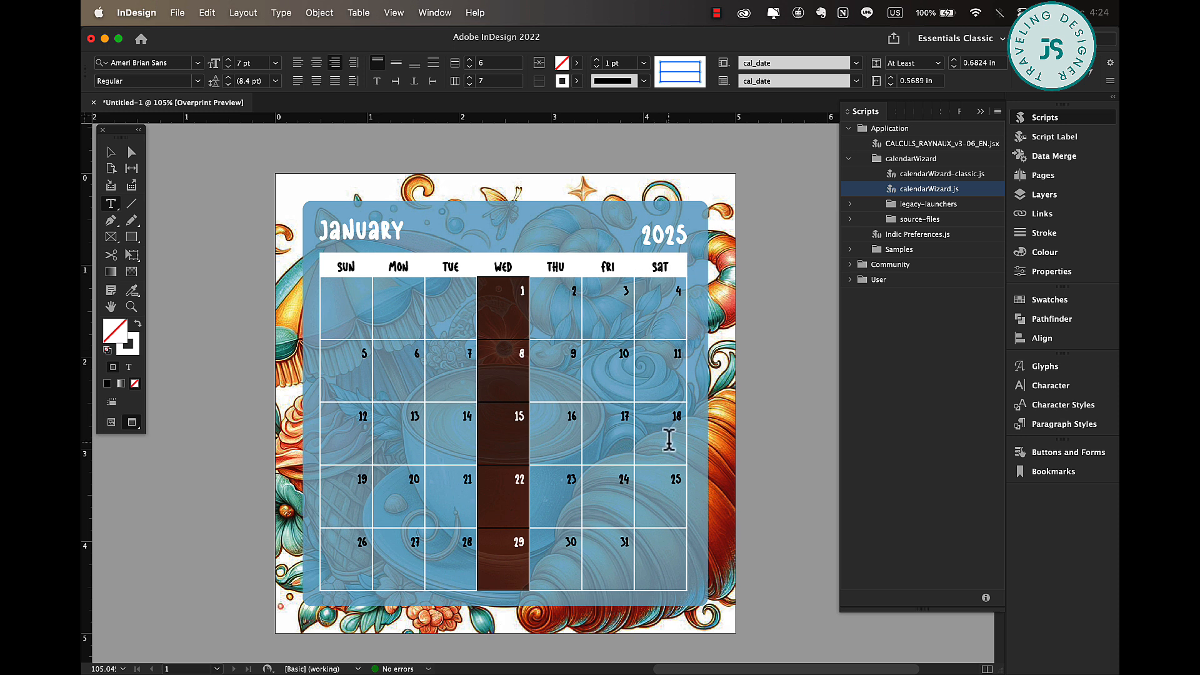
{"action": "left_click", "coordinate": [639, 488]}
Step: Select all date cells below the weekday headings and set their text colour to [Paper]
{"action": "left_click", "coordinate": [110, 153]}
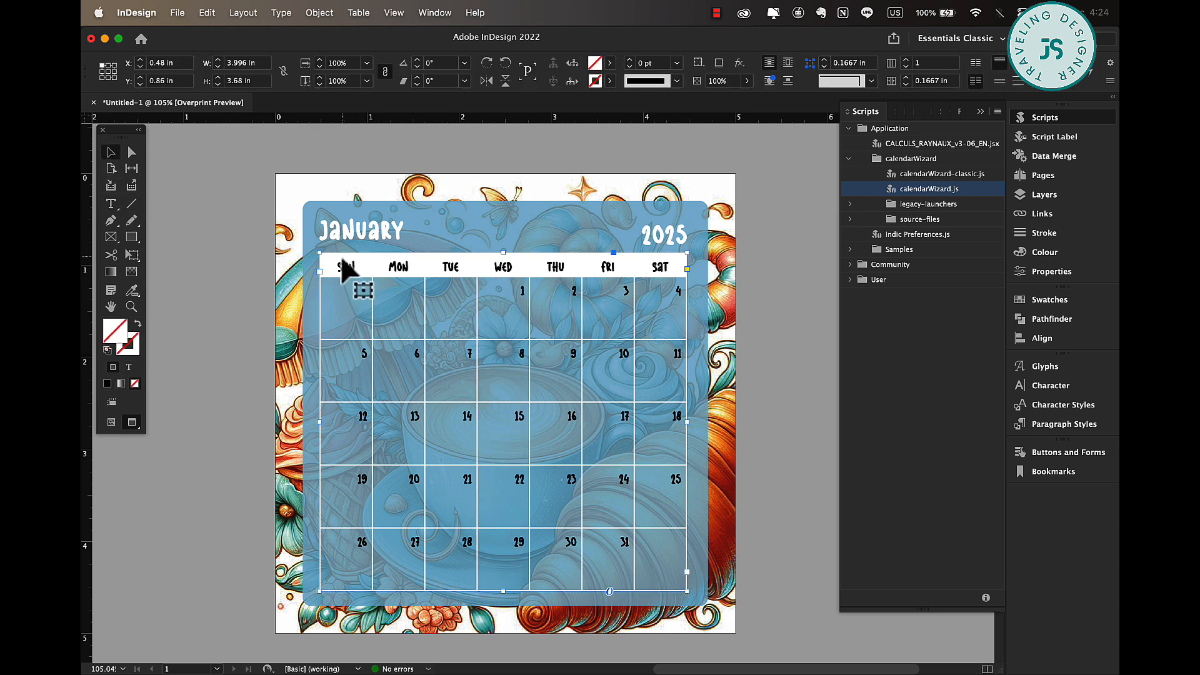
{"action": "double_click", "coordinate": [343, 300]}
{"action": "left_click_drag", "start_coordinate": [343, 300], "coordinate": [693, 576]}
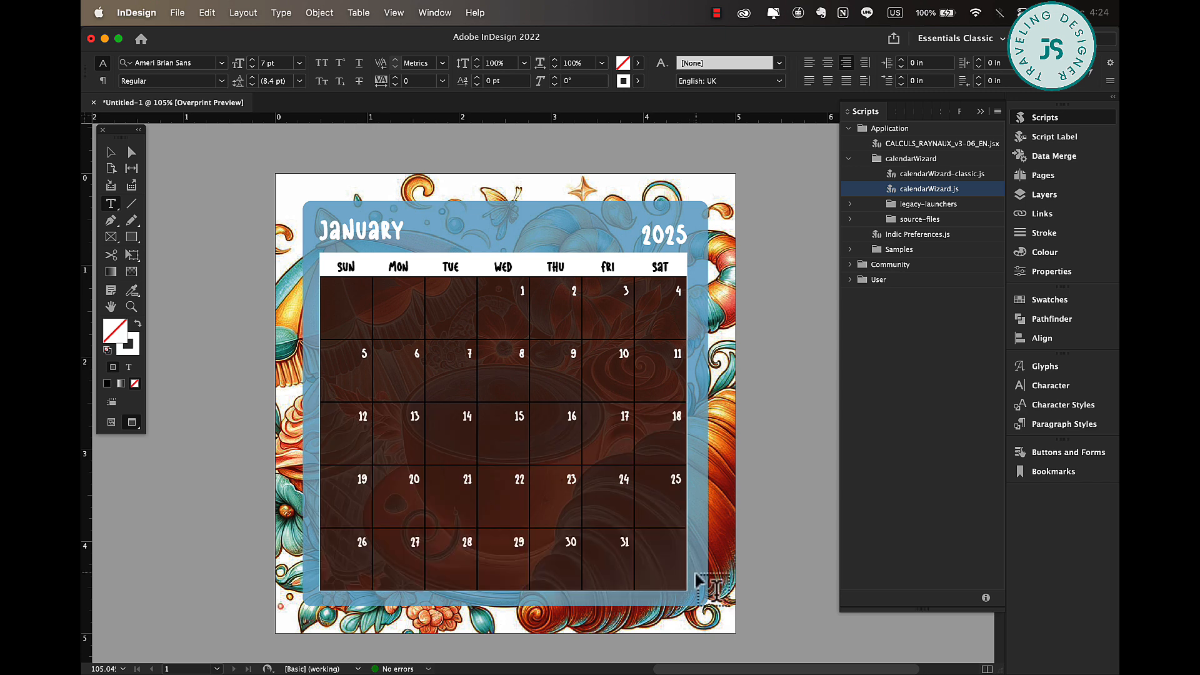
{"action": "left_click", "coordinate": [562, 64]}
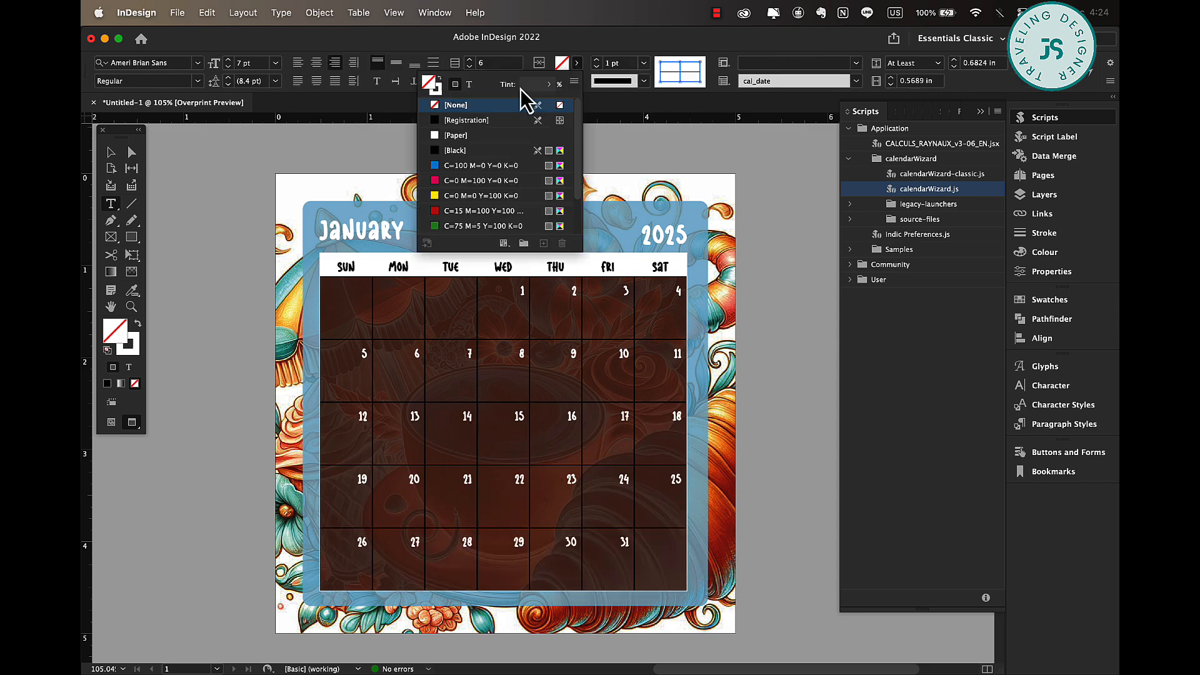
{"action": "left_click", "coordinate": [468, 83]}
{"action": "left_click", "coordinate": [455, 136]}
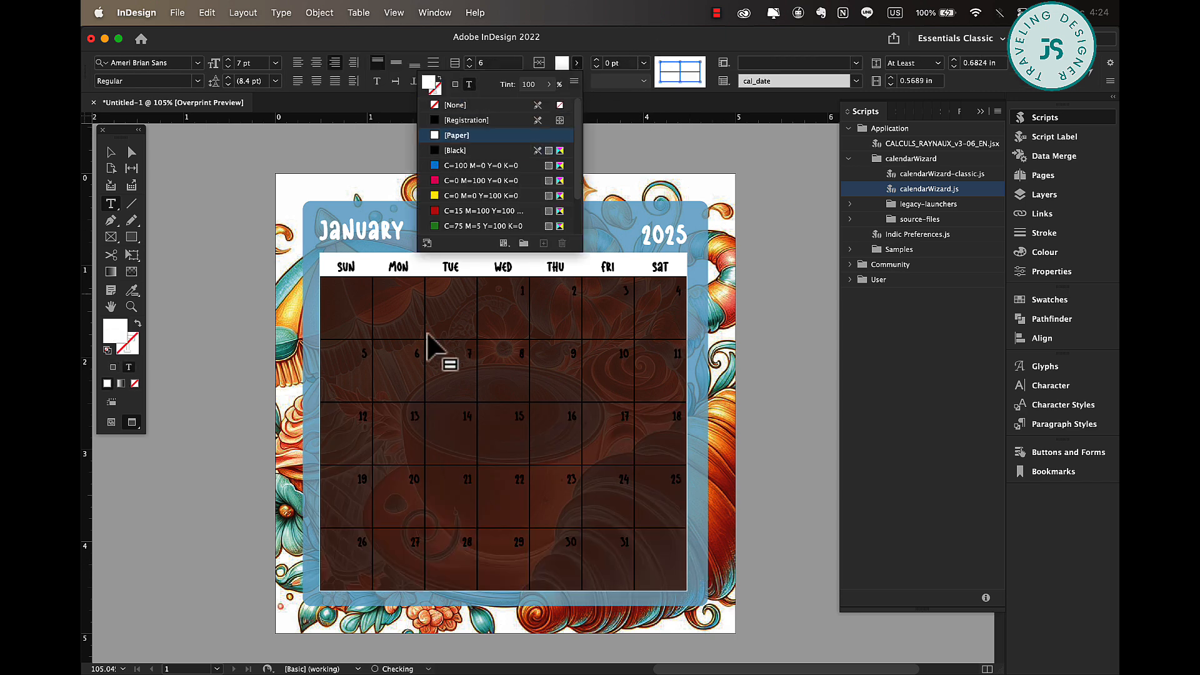
{"action": "left_click", "coordinate": [428, 375]}
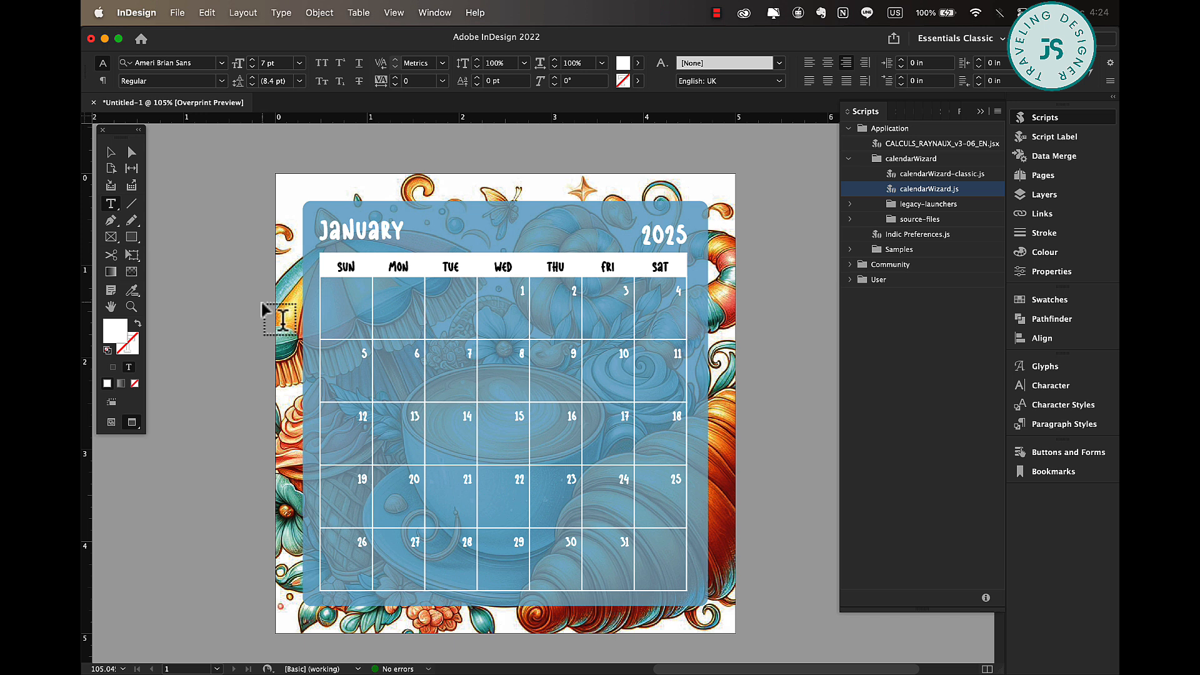
Step: Unlock the summervibes12.jpeg background image in the layer list and select it on the page
{"action": "left_click", "coordinate": [404, 257]}
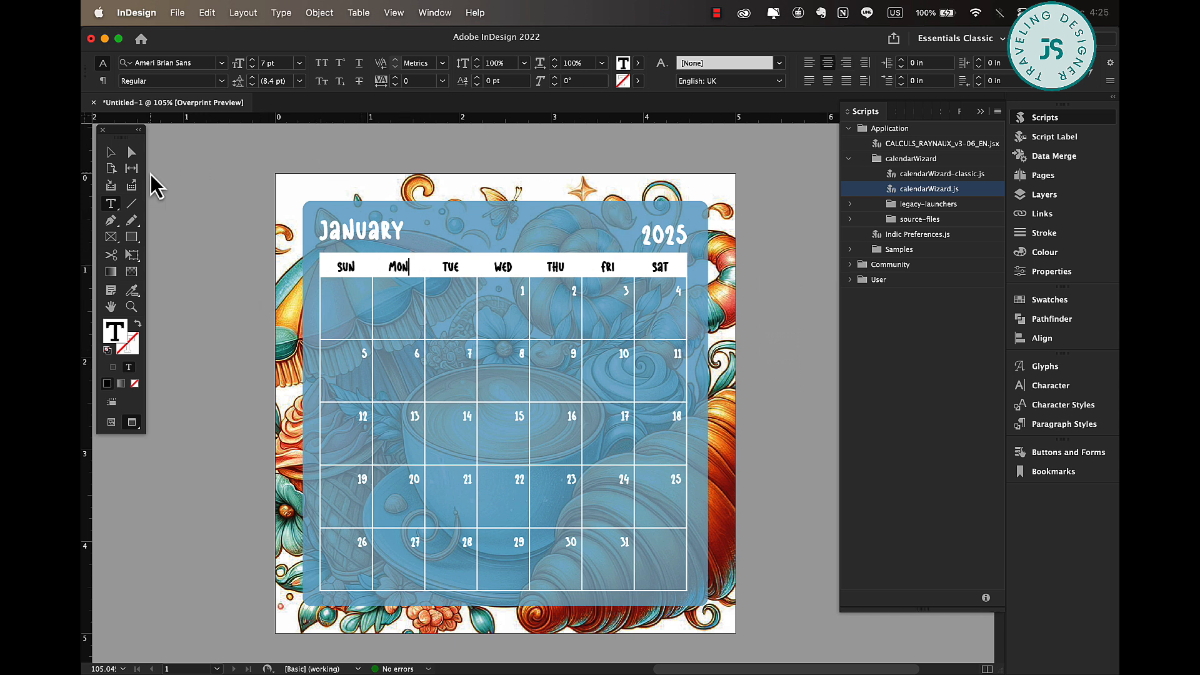
{"action": "left_click", "coordinate": [111, 152]}
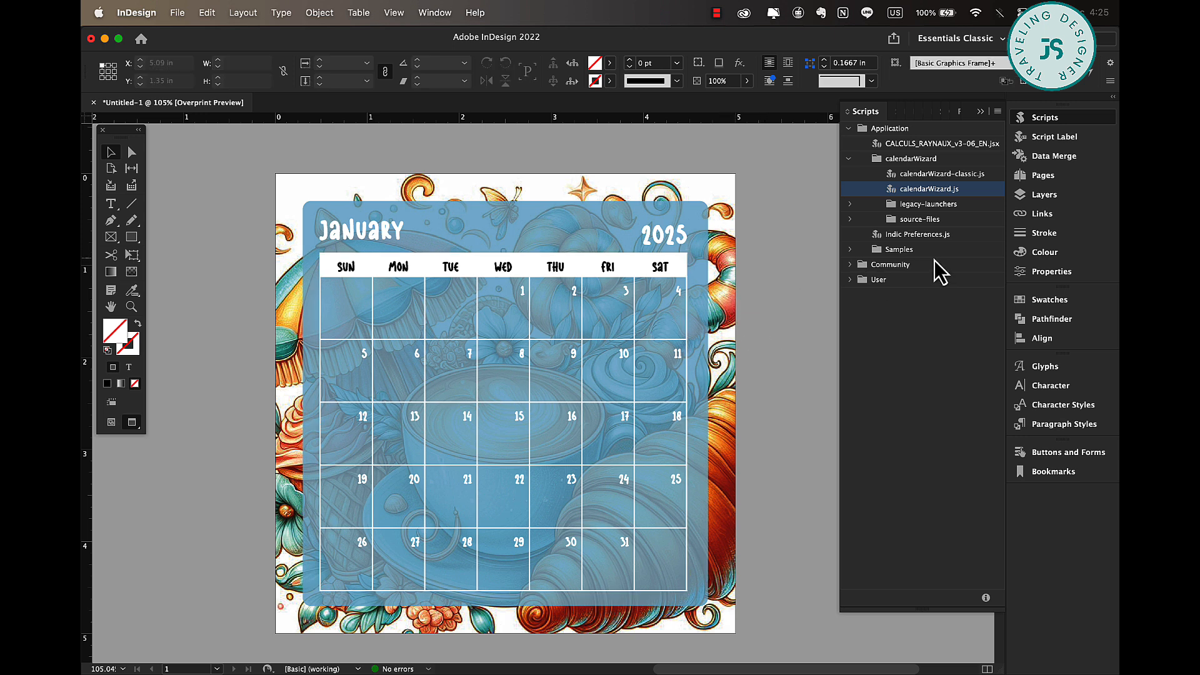
{"action": "left_click", "coordinate": [1042, 194]}
{"action": "left_click", "coordinate": [862, 205]}
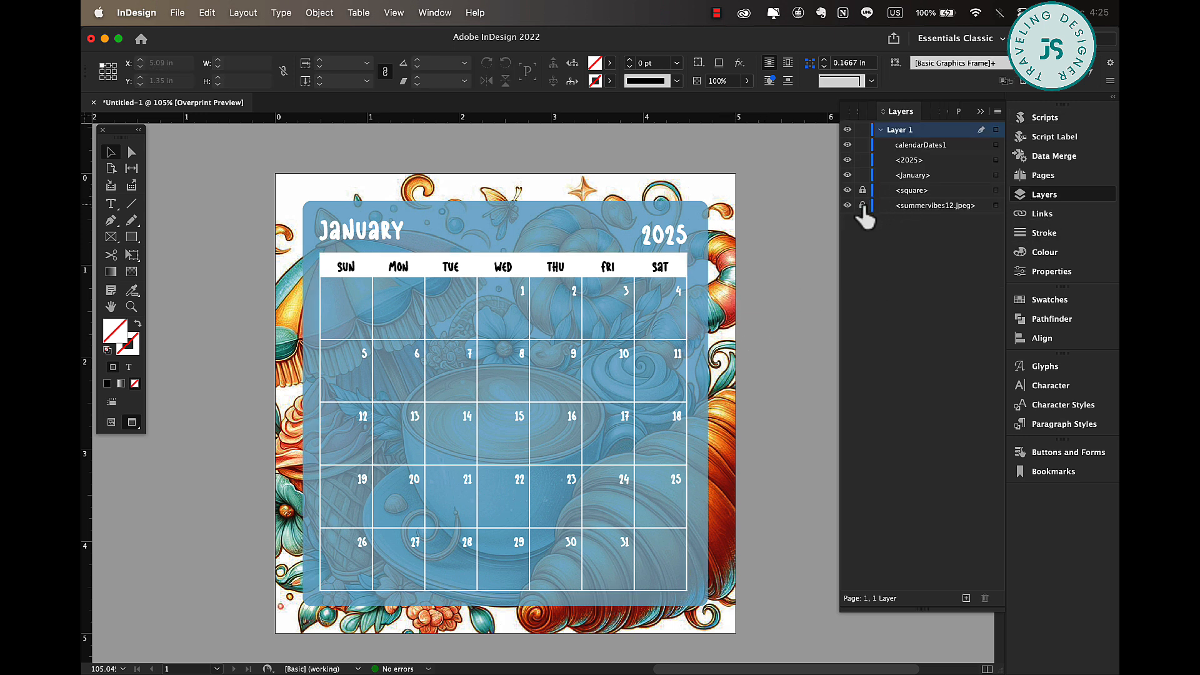
{"action": "left_click", "coordinate": [899, 207]}
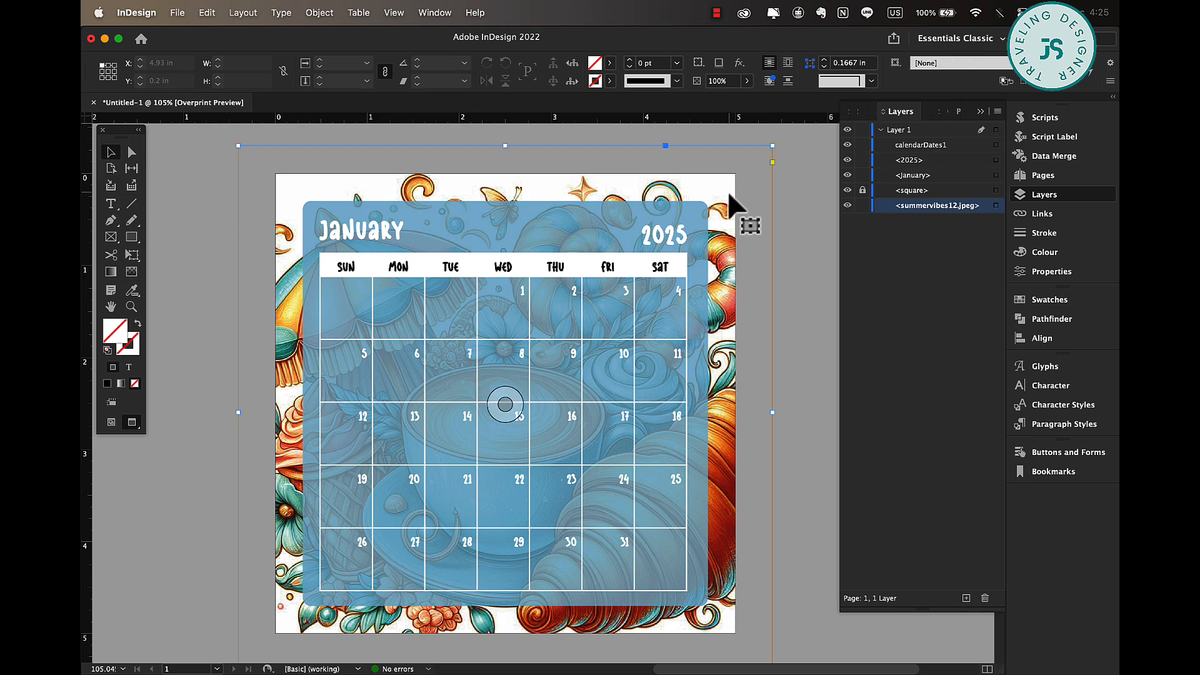
Step: Lower the opacity of the summervibes12.jpeg background image to 50%
{"action": "left_click", "coordinate": [739, 208]}
{"action": "left_click", "coordinate": [746, 80]}
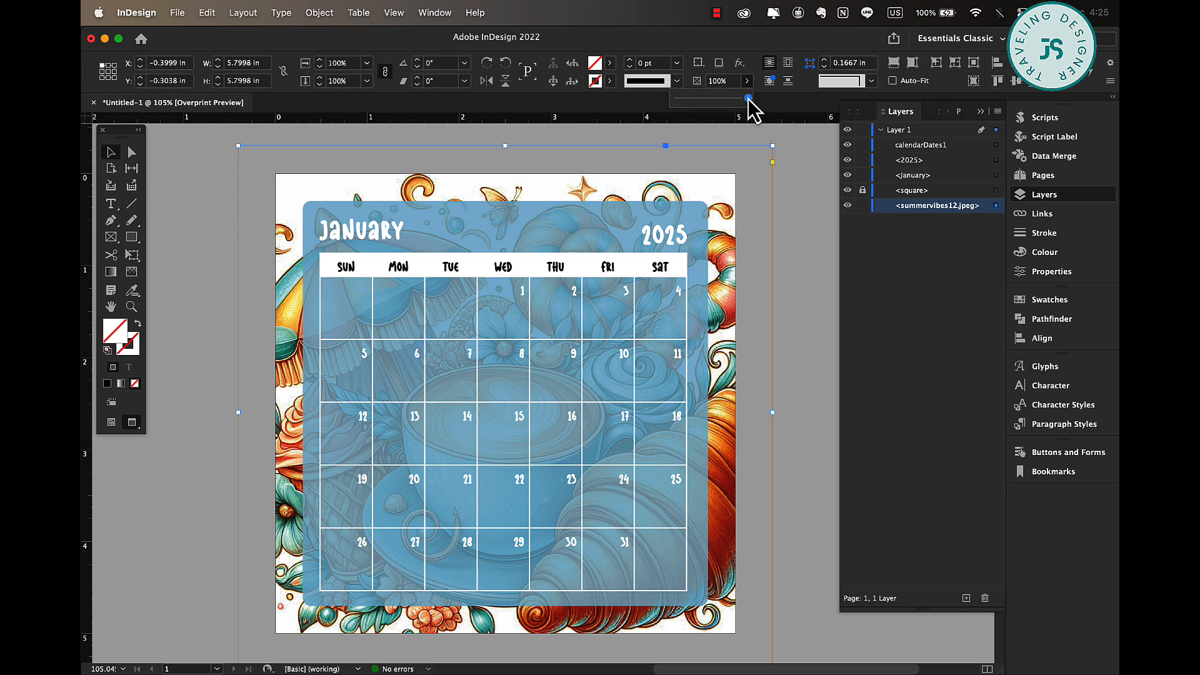
{"action": "left_click_drag", "start_coordinate": [748, 98], "coordinate": [711, 98]}
{"action": "left_click", "coordinate": [817, 246]}
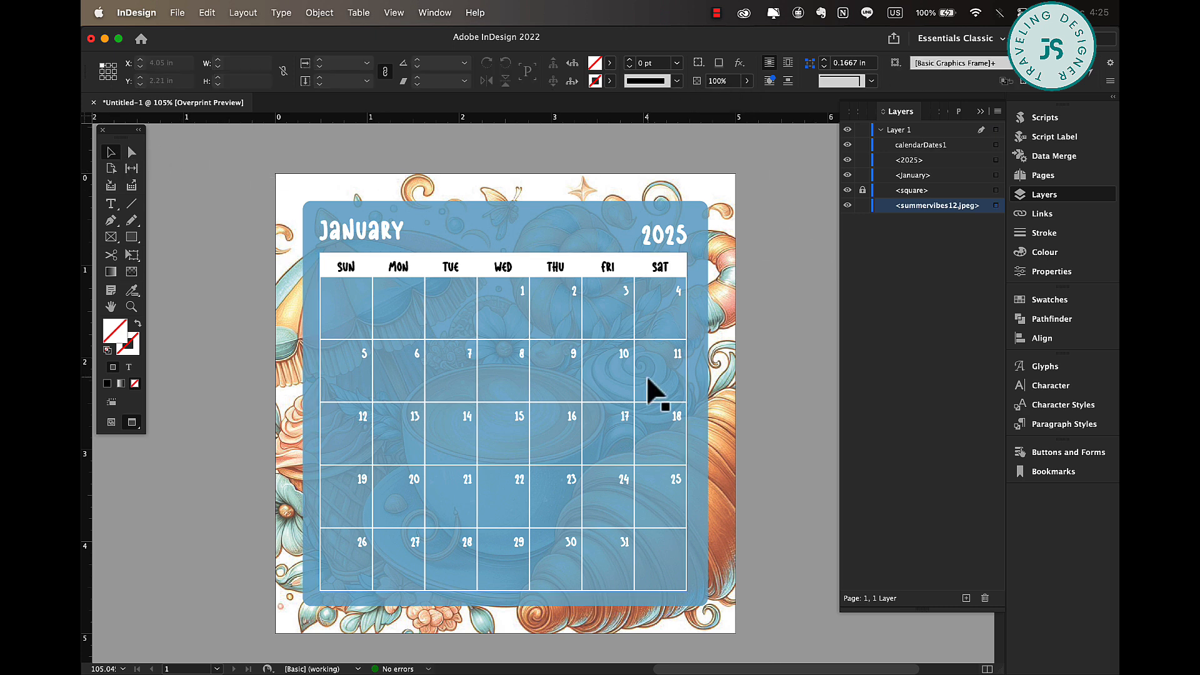
{"action": "scroll", "coordinate": [647, 378], "scroll_direction": "right", "scroll_amount": 1}
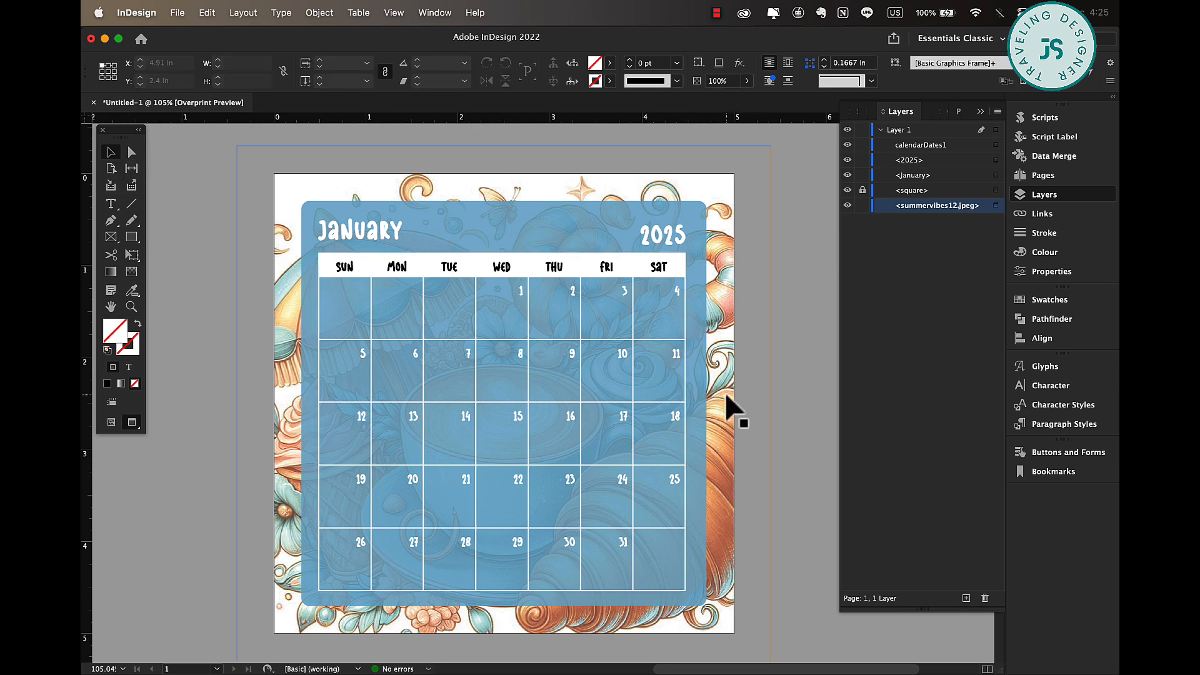
Step: Unlock the square in the layer list and set the selected background image's opacity to 84%
{"action": "left_click", "coordinate": [700, 397]}
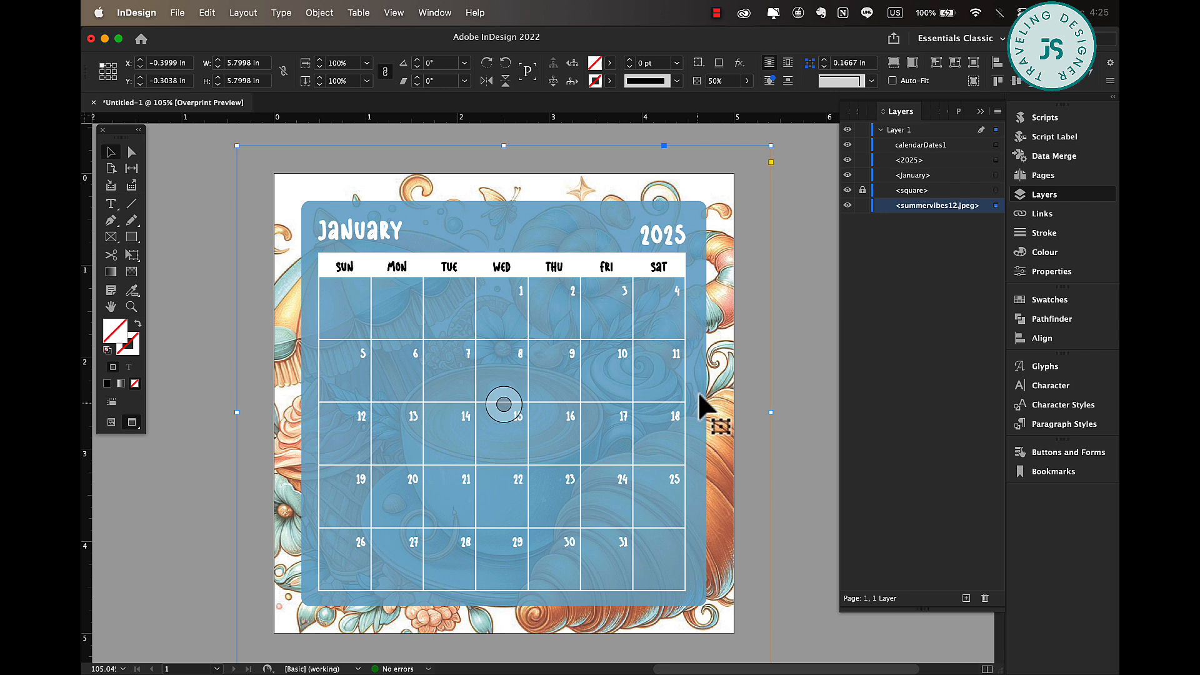
{"action": "left_click", "coordinate": [862, 190]}
{"action": "left_click", "coordinate": [900, 191]}
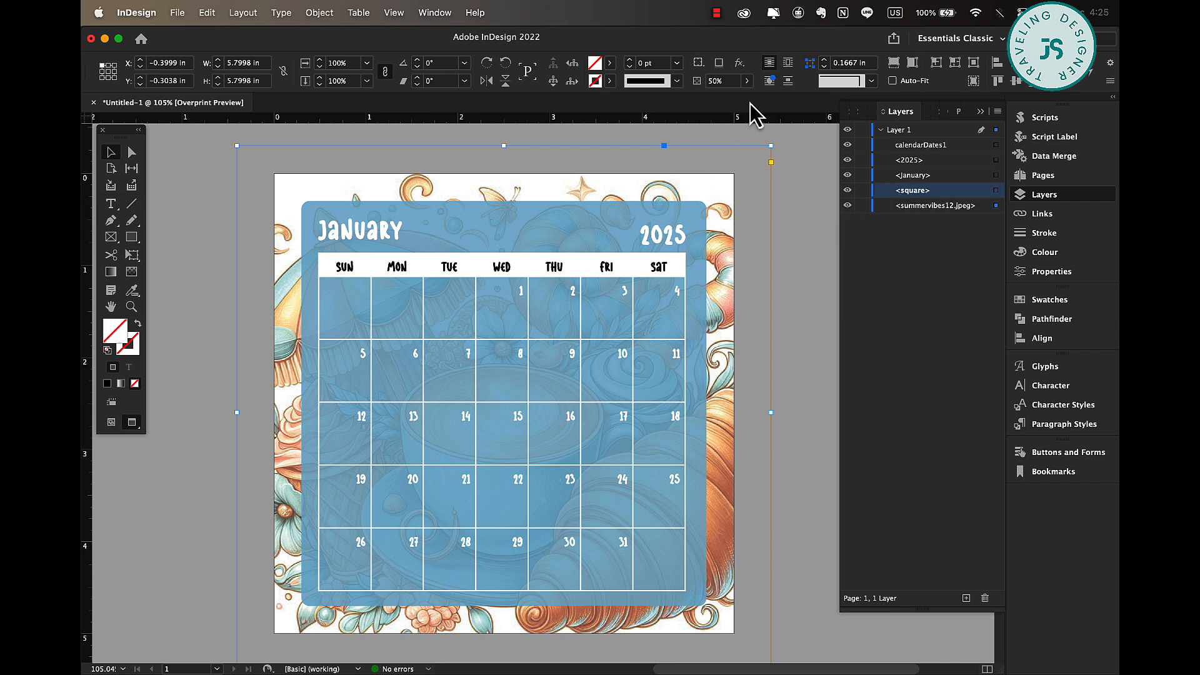
{"action": "left_click", "coordinate": [747, 80]}
{"action": "left_click_drag", "start_coordinate": [711, 98], "coordinate": [736, 98]}
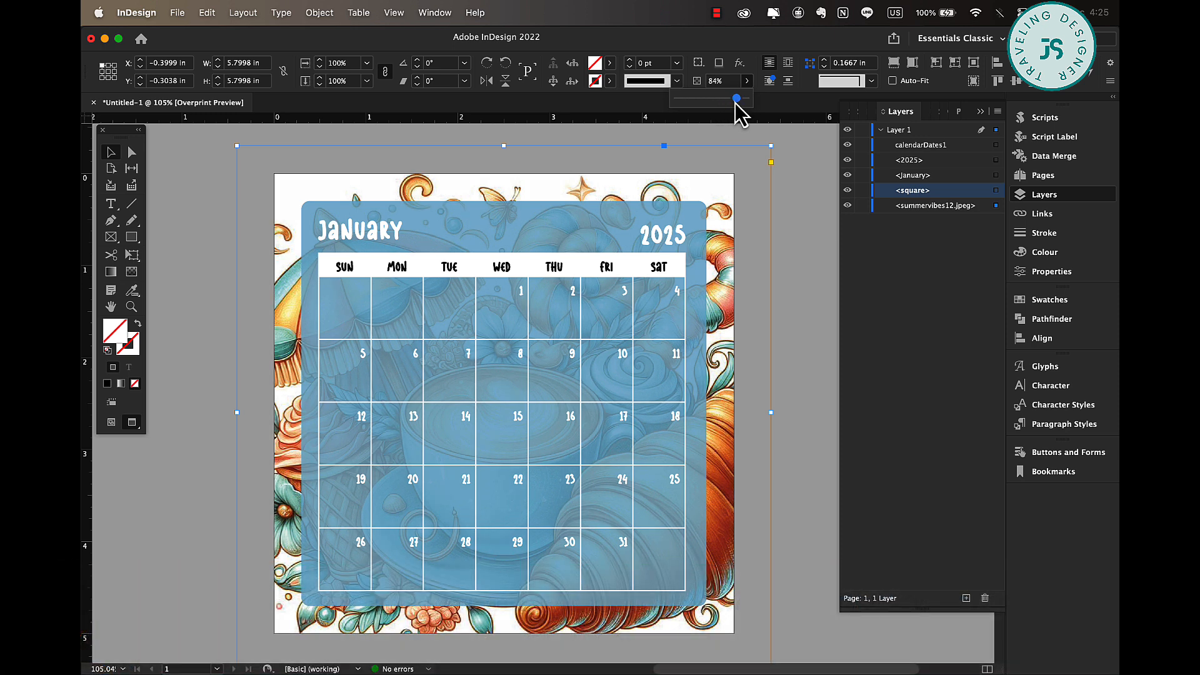
{"action": "left_click", "coordinate": [206, 236]}
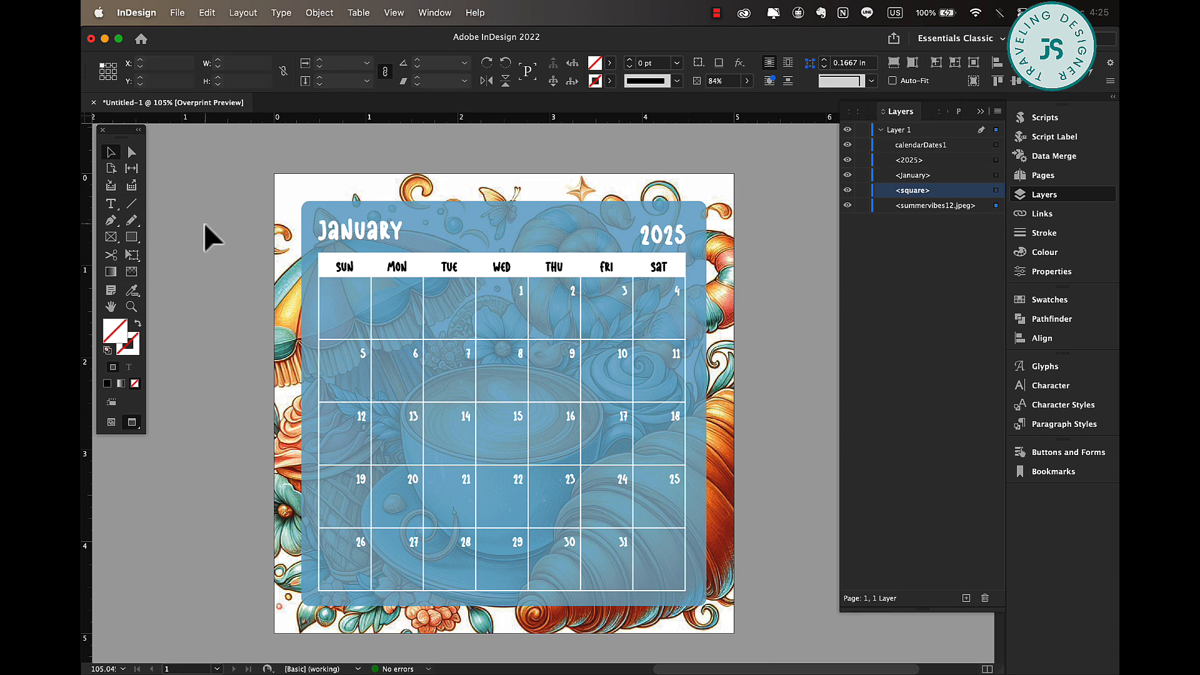
Step: Select the blue square behind the calendar and reduce its opacity to 80%
{"action": "left_click", "coordinate": [694, 214]}
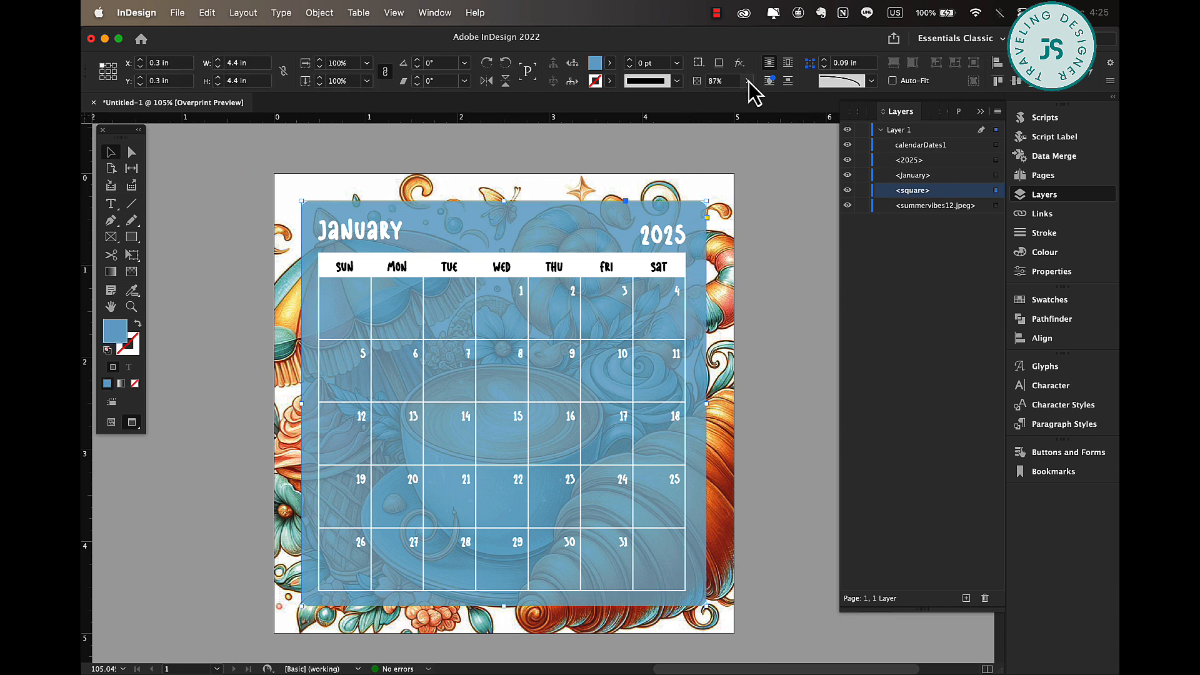
{"action": "left_click_drag", "start_coordinate": [748, 81], "coordinate": [733, 100]}
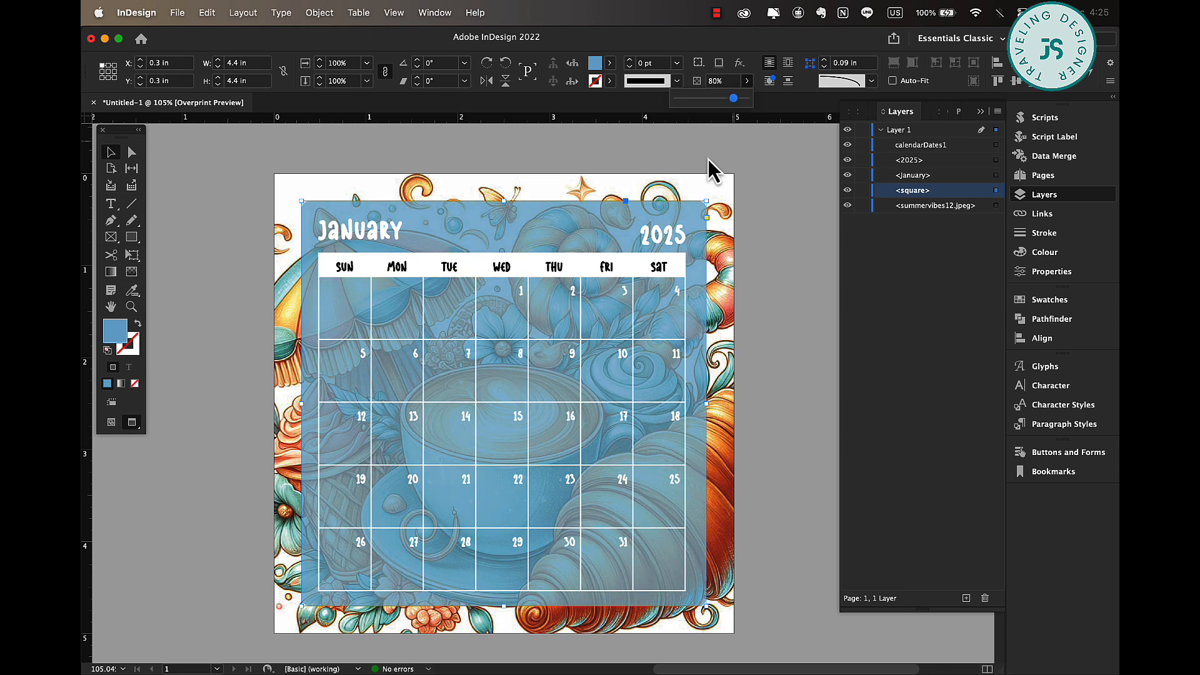
{"action": "left_click", "coordinate": [212, 277]}
Step: Fine-tune the blue square's opacity to 81% and deselect it
{"action": "key", "text": "super+minus"}
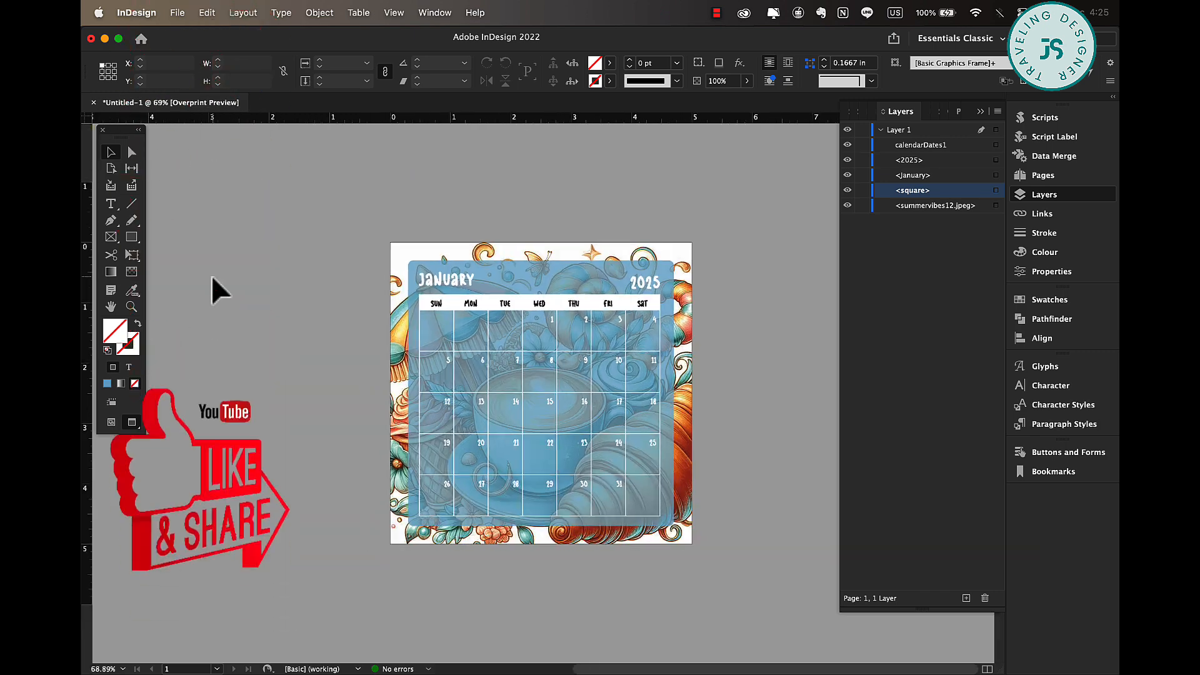
{"action": "left_click", "coordinate": [747, 82]}
{"action": "double_click", "coordinate": [906, 192]}
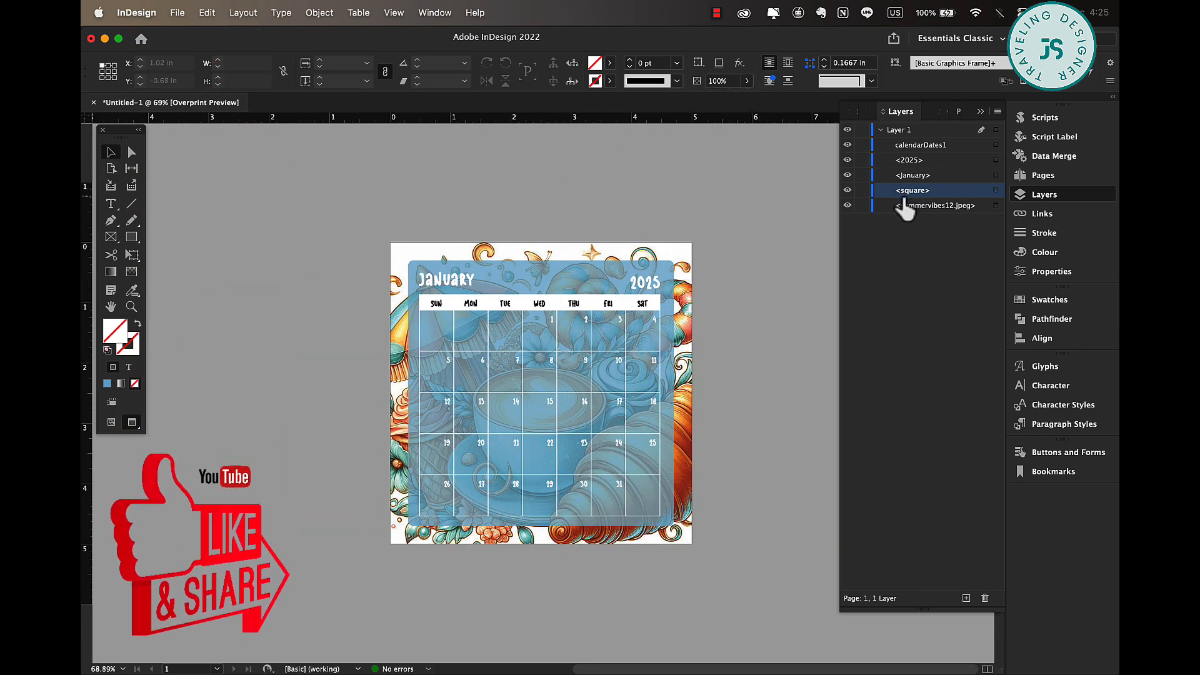
{"action": "left_click", "coordinate": [865, 191]}
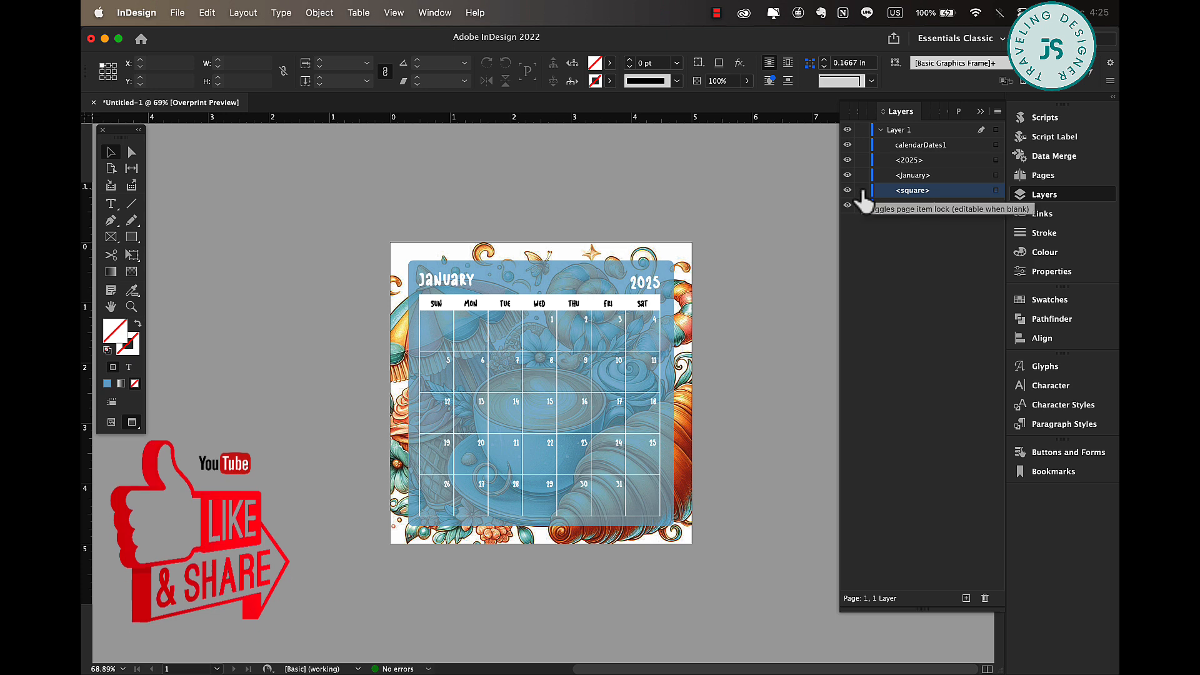
{"action": "left_click", "coordinate": [672, 294]}
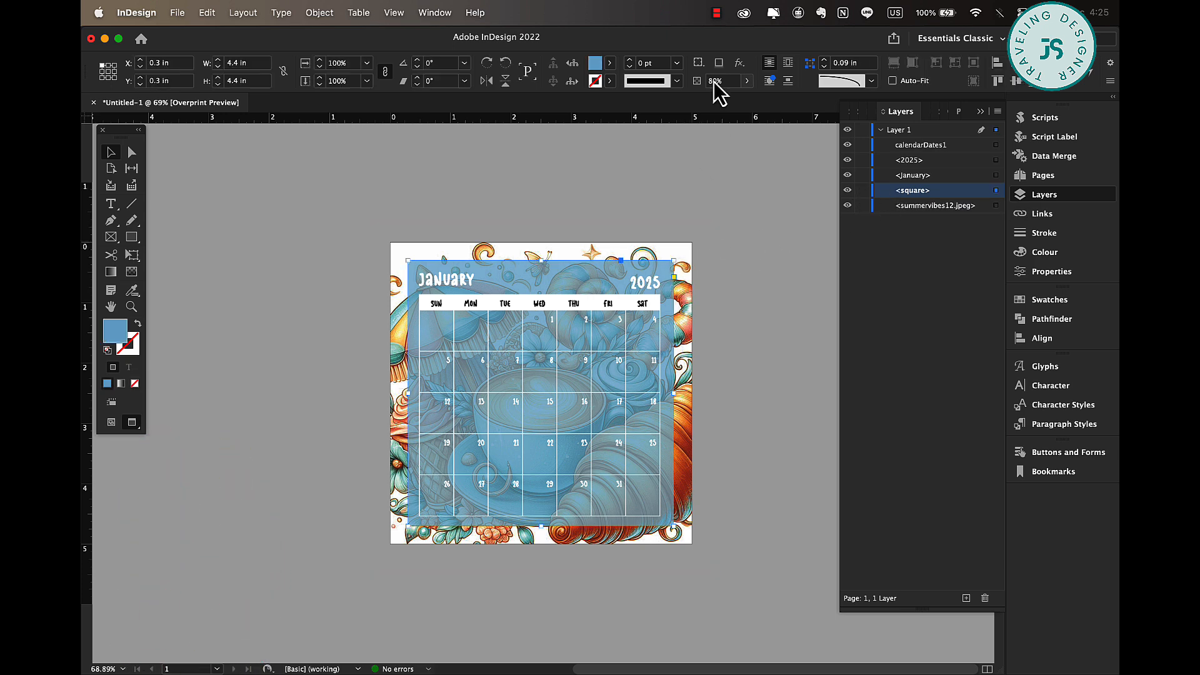
{"action": "left_click", "coordinate": [747, 81]}
{"action": "left_click_drag", "start_coordinate": [734, 98], "coordinate": [734, 99]}
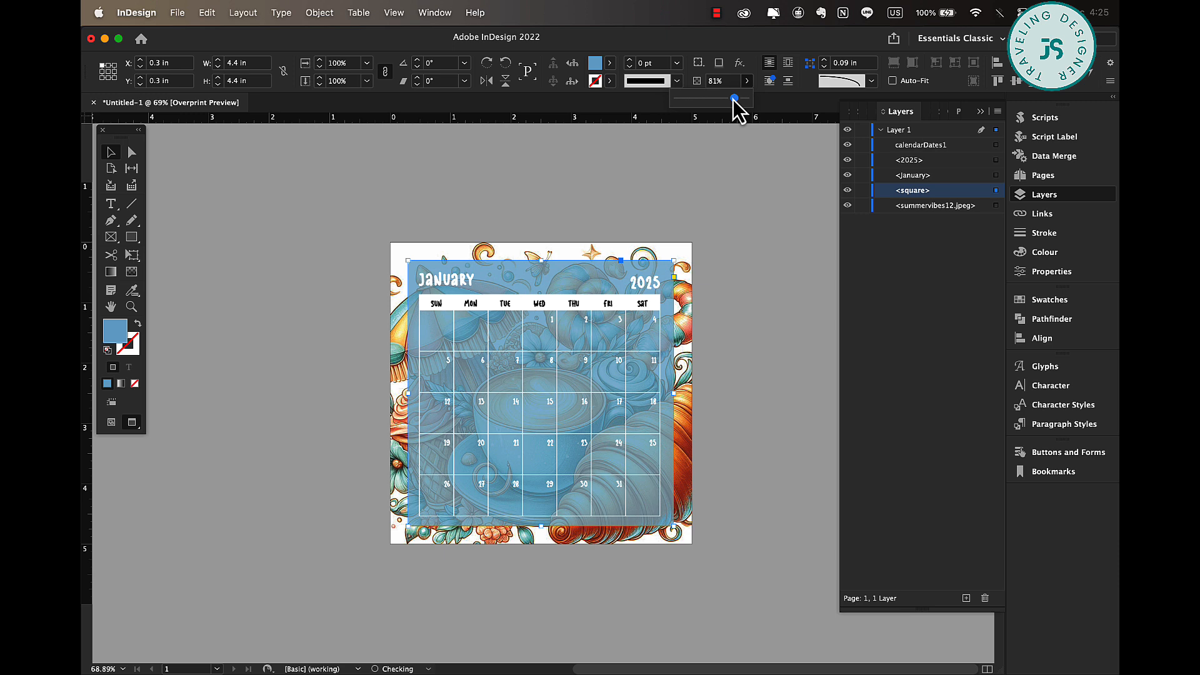
{"action": "left_click", "coordinate": [348, 272]}
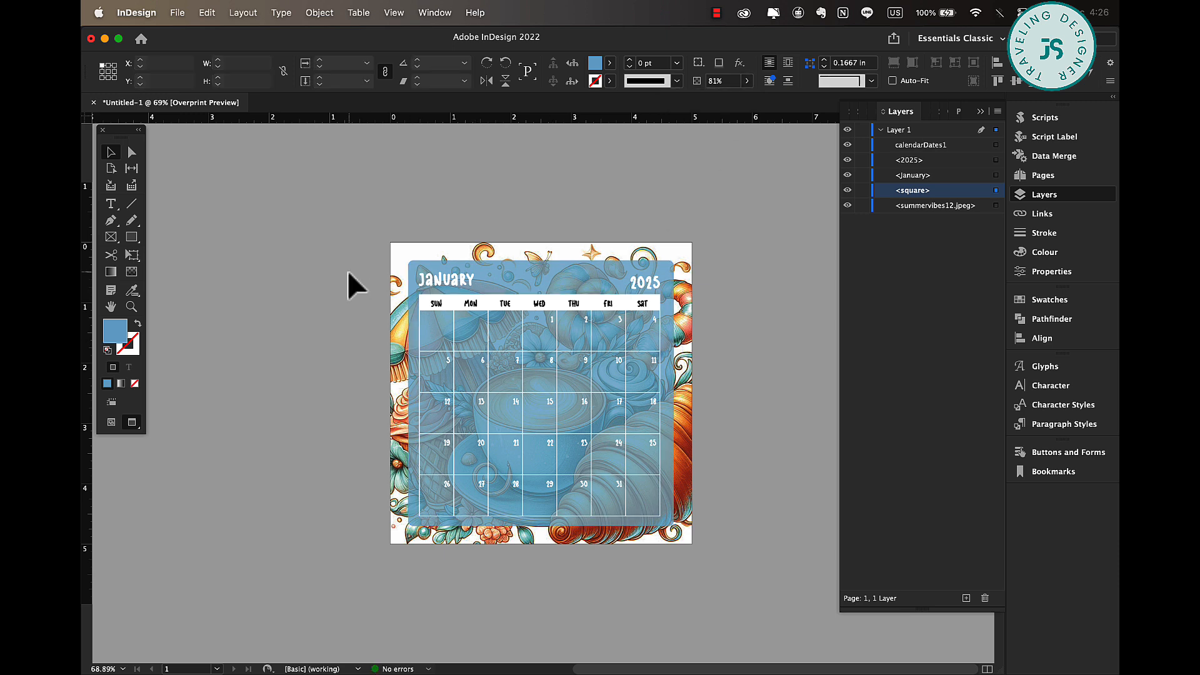
{"action": "right_click", "coordinate": [348, 271]}
{"action": "left_click", "coordinate": [367, 261]}
{"action": "scroll", "coordinate": [373, 257], "scroll_direction": "up", "scroll_amount": 4}
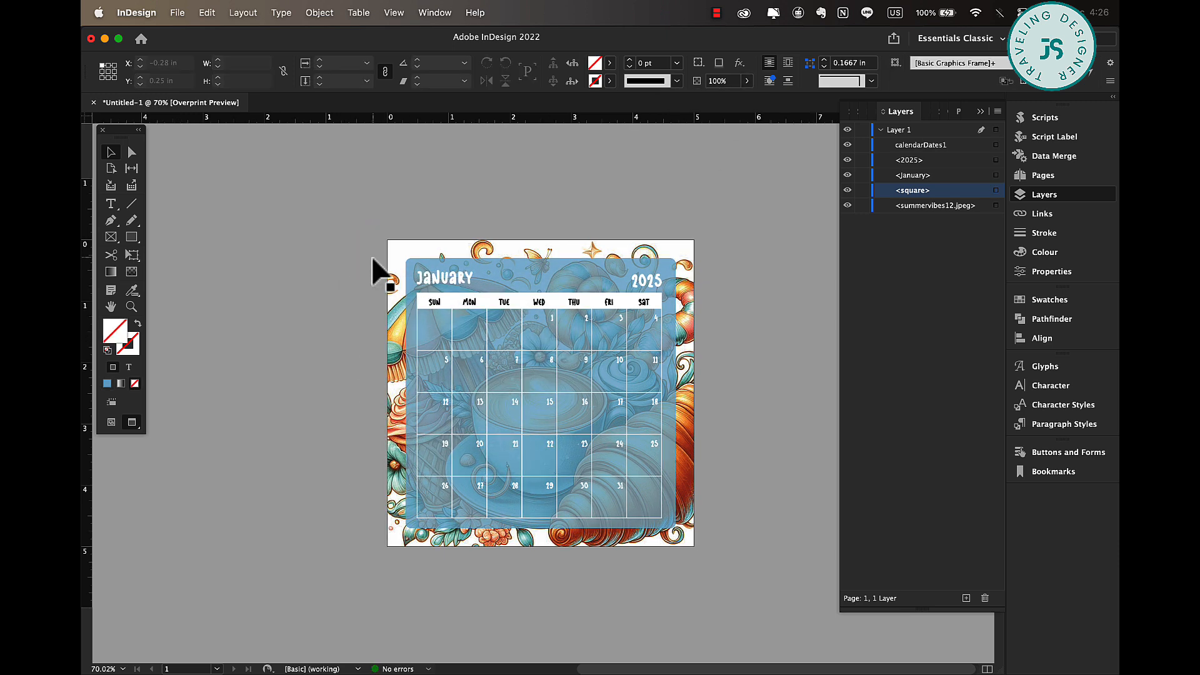
{"action": "scroll", "coordinate": [372, 257], "scroll_direction": "right", "scroll_amount": 4}
{"action": "scroll", "coordinate": [372, 258], "scroll_direction": "down", "scroll_amount": 2}
{"action": "scroll", "coordinate": [372, 258], "scroll_direction": "up", "scroll_amount": 1}
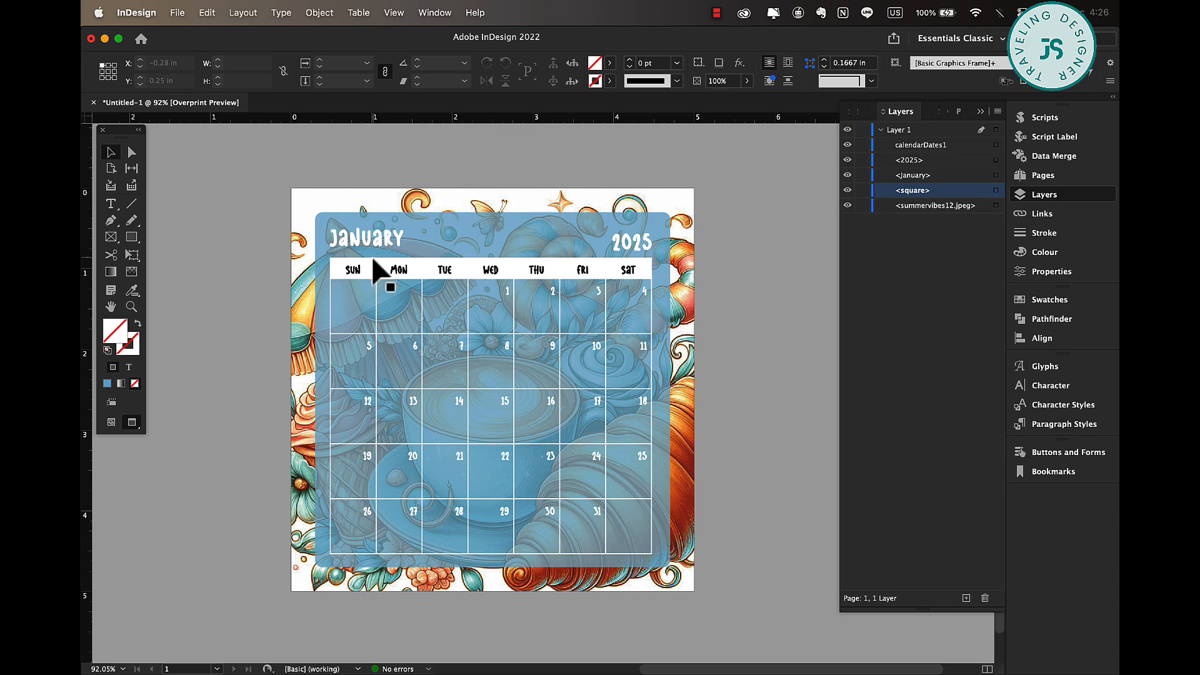